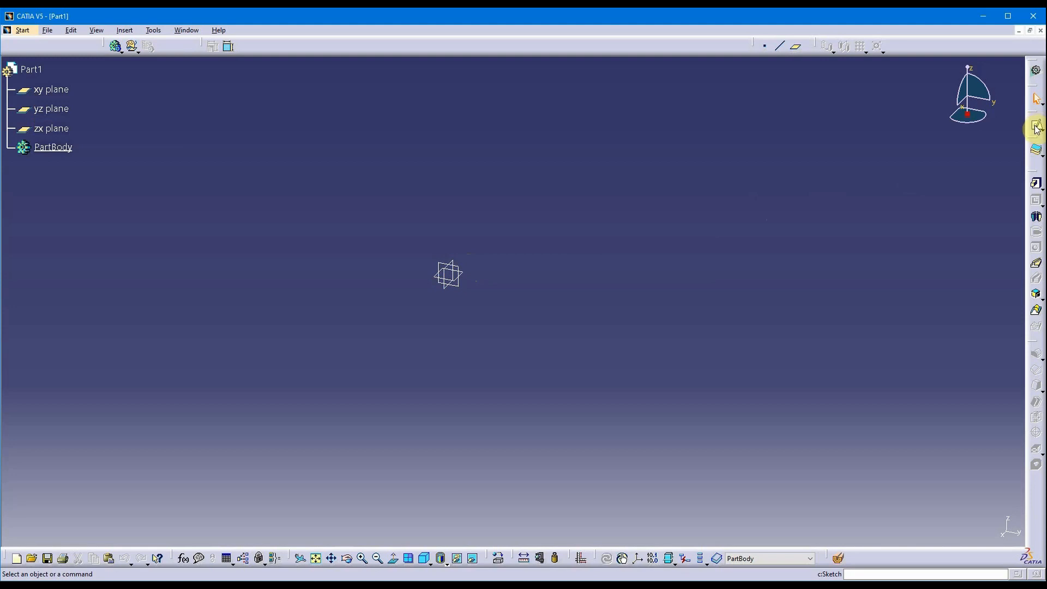
Start a sketch on the xy plane and expand PartBody and Sketch.1 in the tree.
left_click(1036, 127)
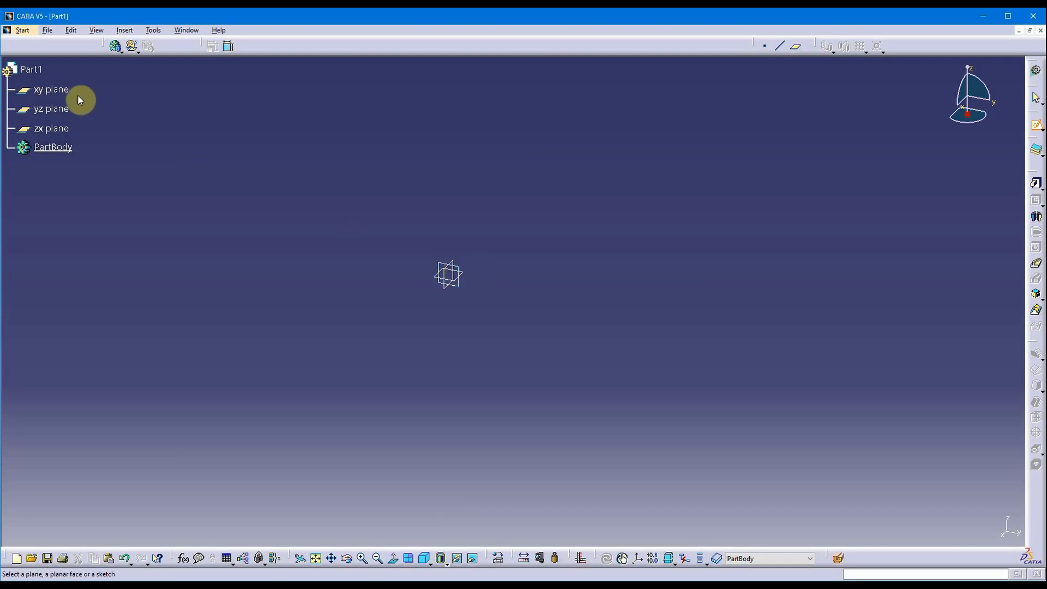
left_click(61, 95)
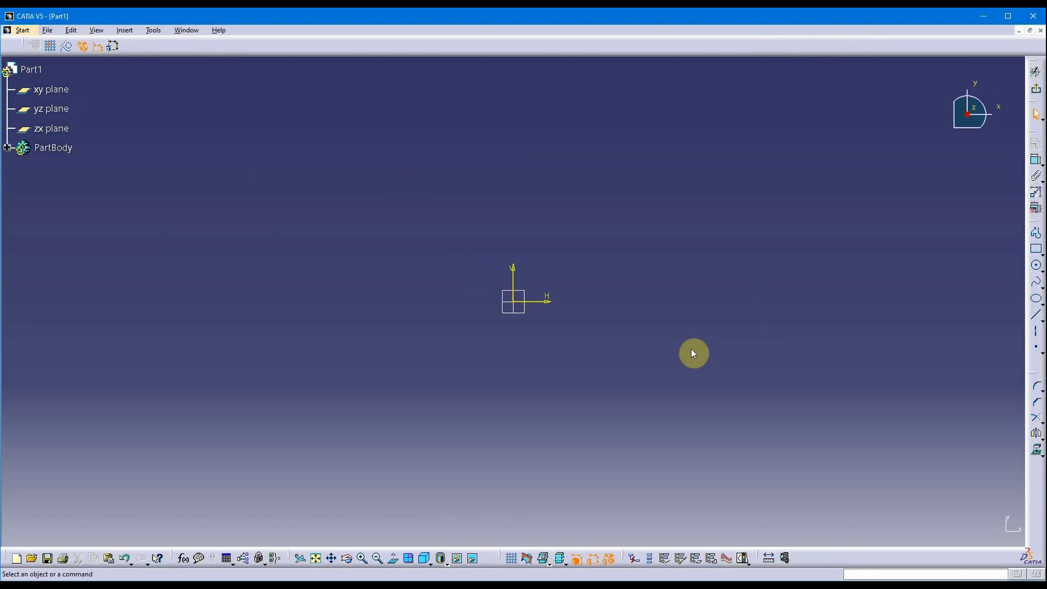
middle_click_drag(656, 333, 517, 348)
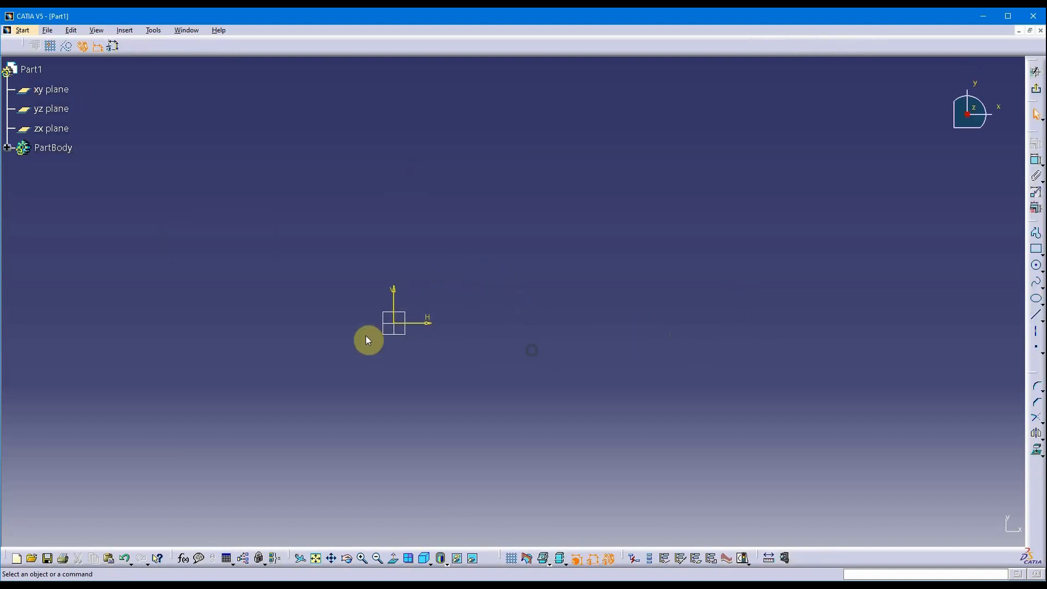
left_click(6, 147)
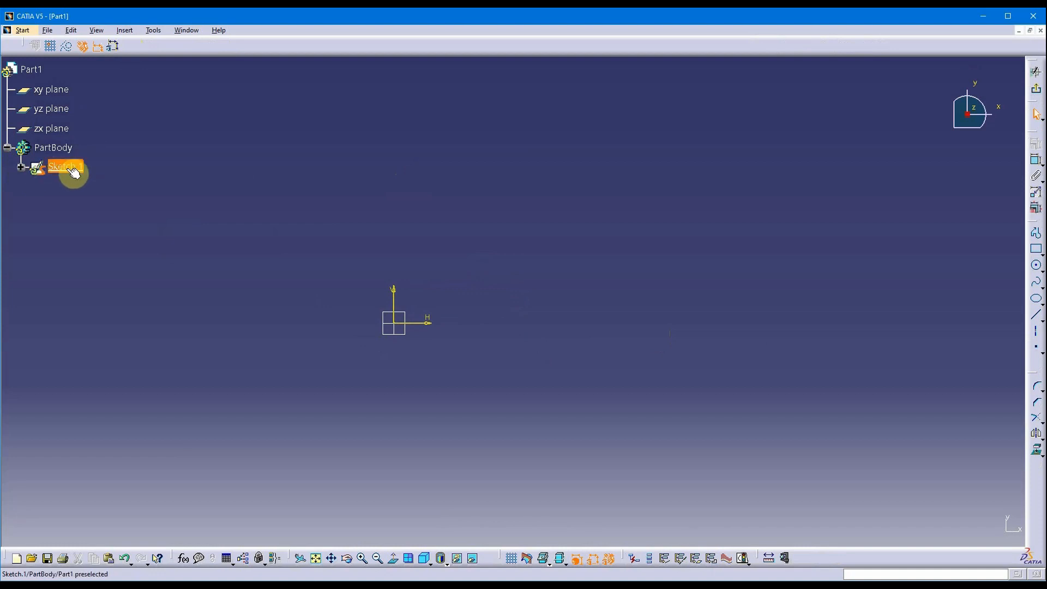
left_click(21, 166)
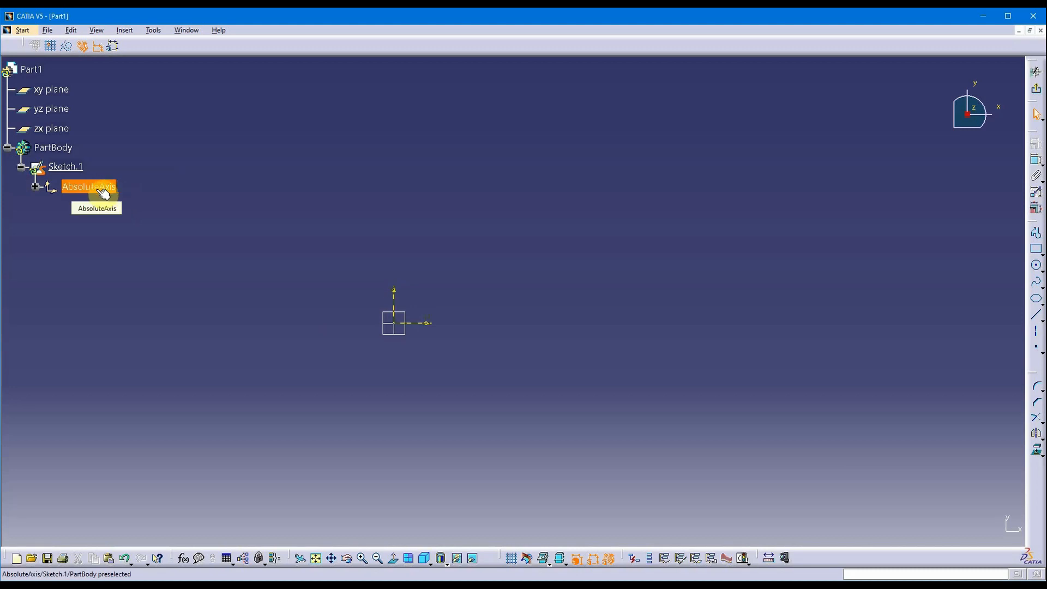
Expand Sketch.1's AbsoluteAxis to list Origin, HDirection and VDirection.
left_click(35, 188)
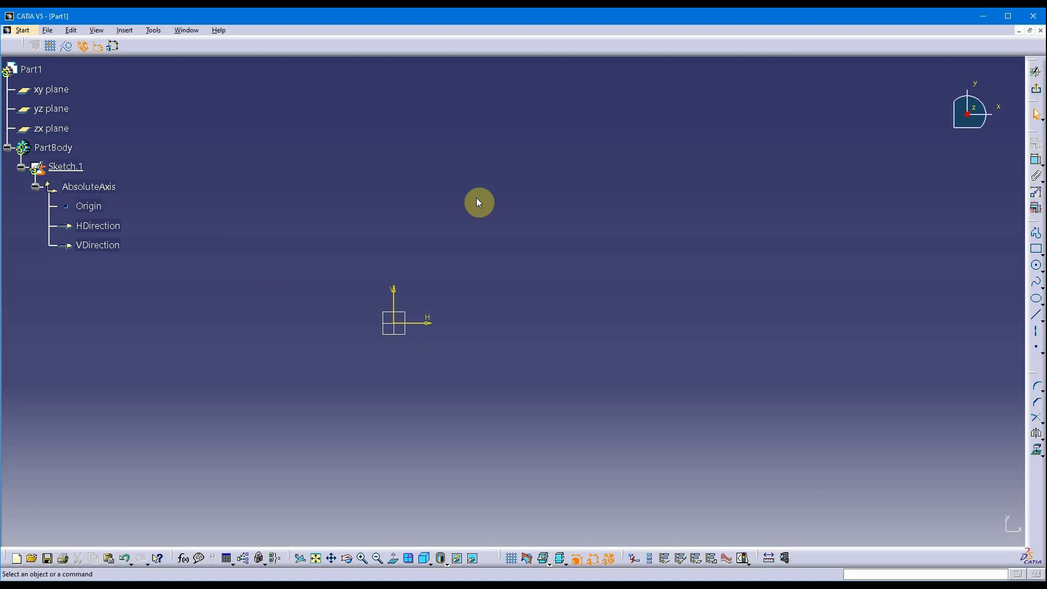
mouse_move(573, 301)
middle_mouse_down()
mouse_move(544, 306)
mouse_move(529, 276)
middle_mouse_up()
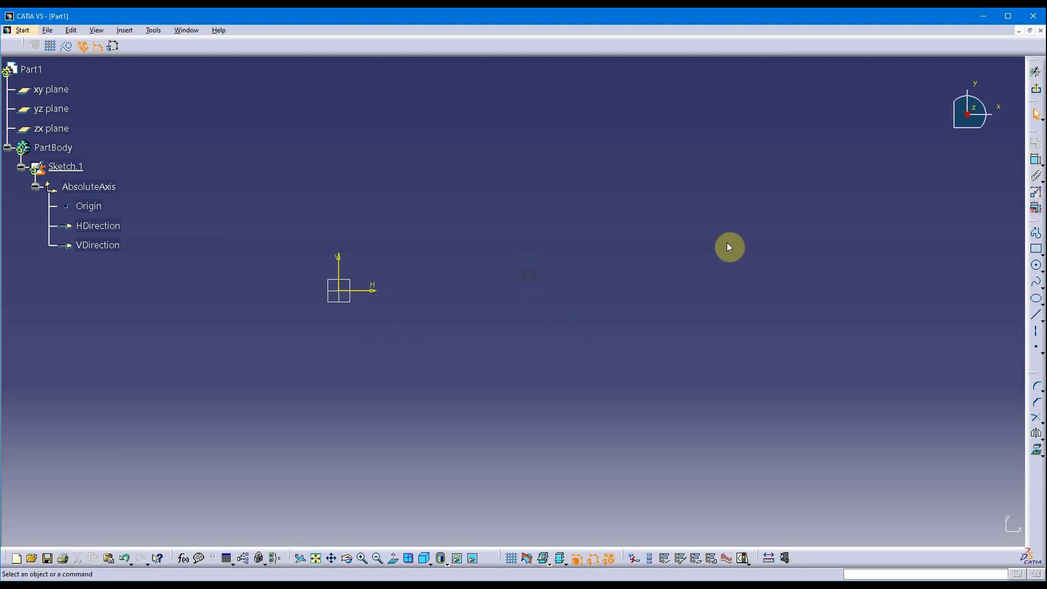
Draw a horizontal line about 3.6 in long, ending near H 4.488 in, V 0.888 in.
left_click(1034, 319)
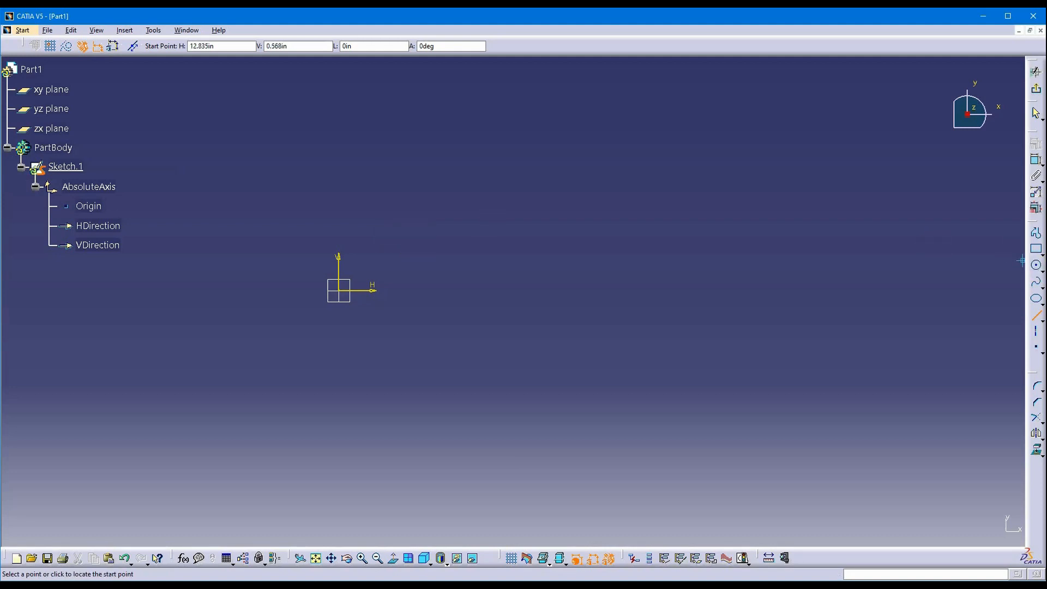
left_click(386, 243)
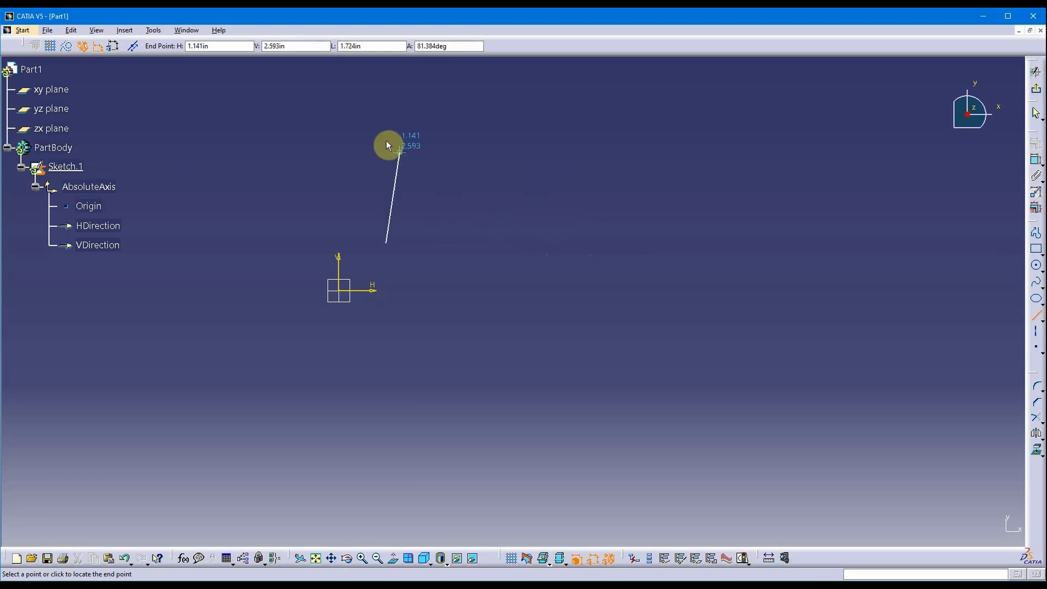
left_click(578, 241)
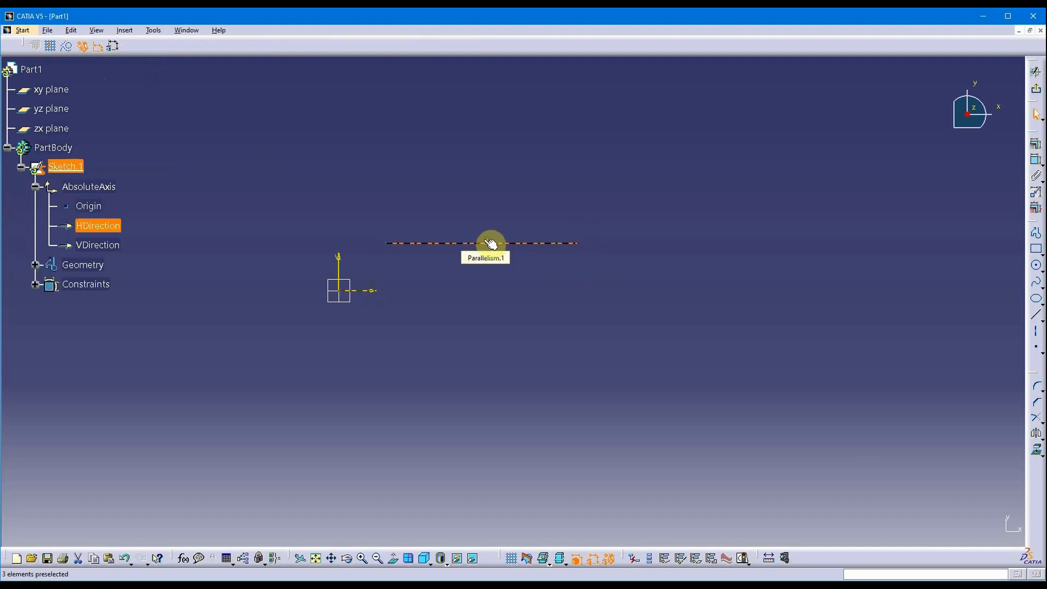
Expand Geometry and inspect Line.1 and its end points Point.1 and Point.2.
middle_click_drag(520, 217, 520, 287)
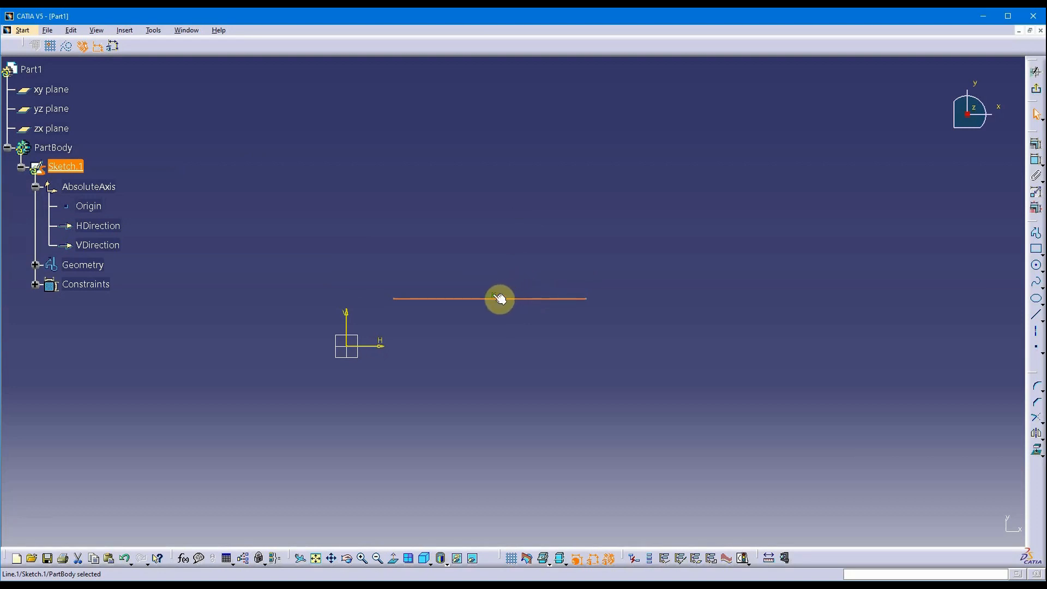
left_click(36, 265)
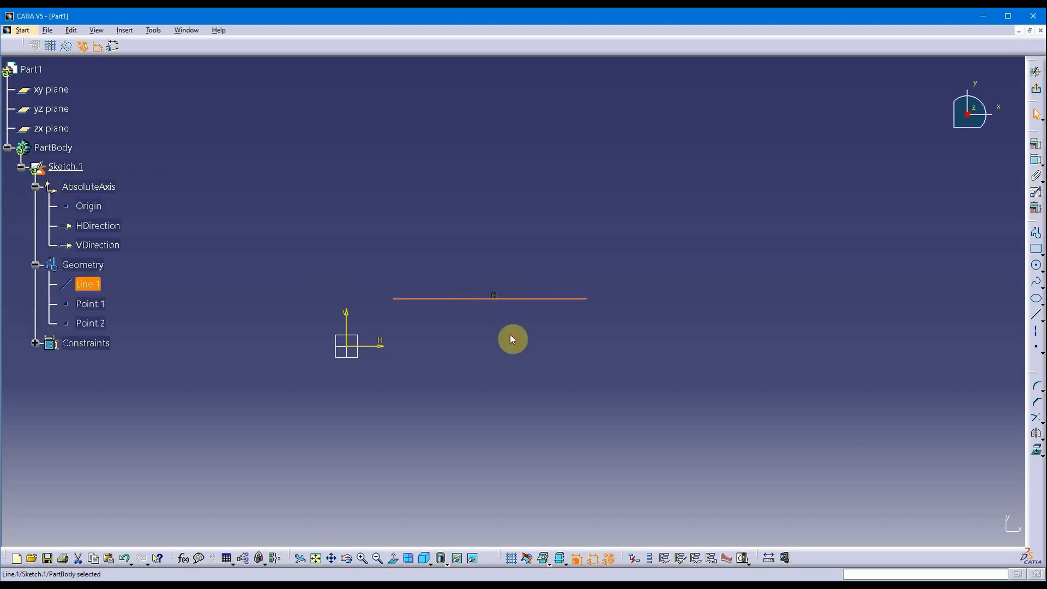
left_click(402, 196)
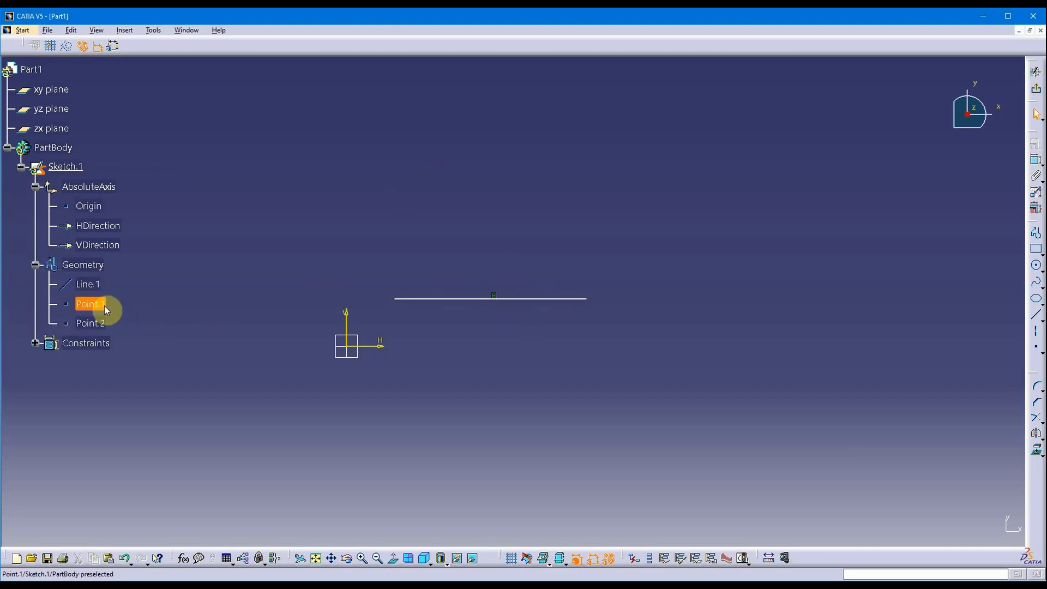
left_click(461, 232)
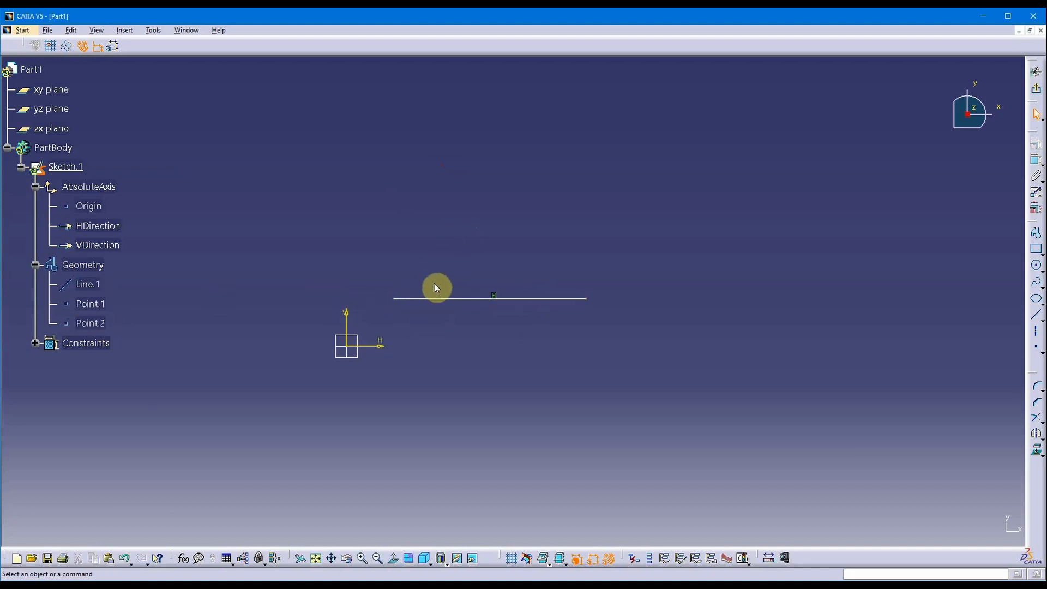
left_click(100, 306)
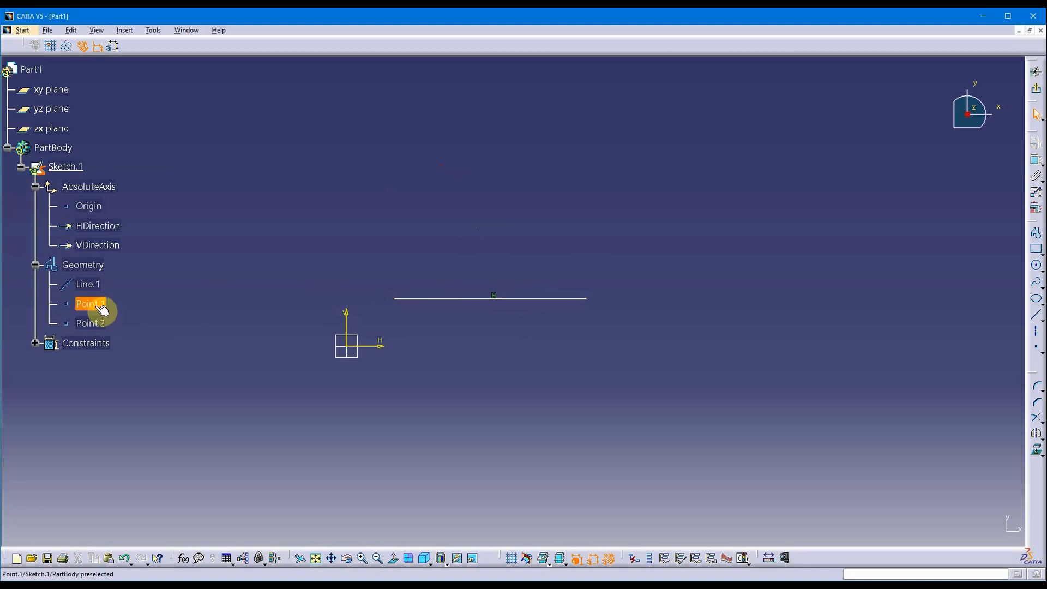
left_click(102, 323)
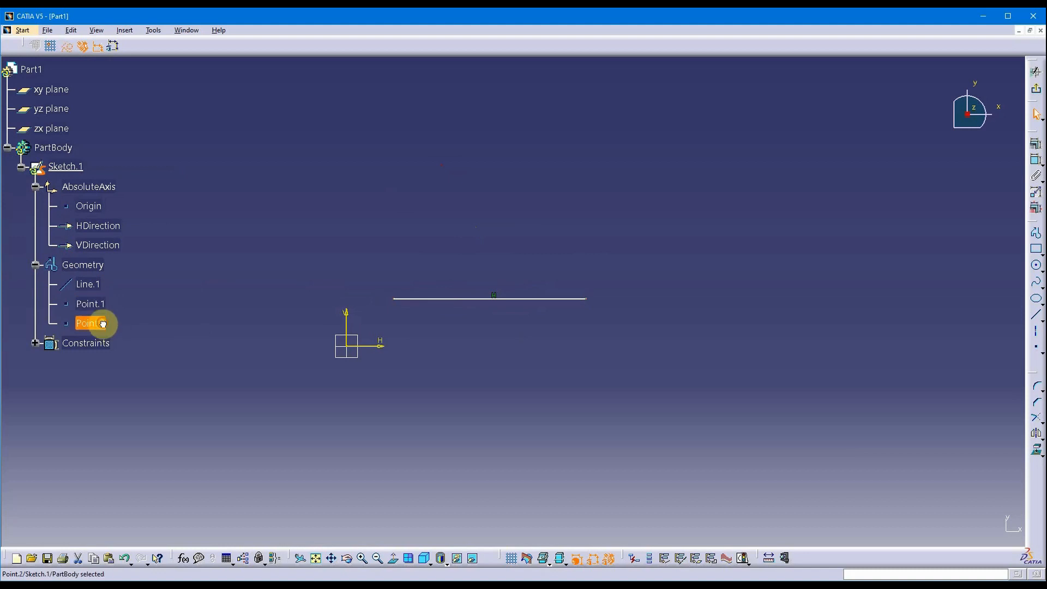
left_click(105, 284)
left_click(155, 295)
left_click(484, 298)
left_click(501, 225)
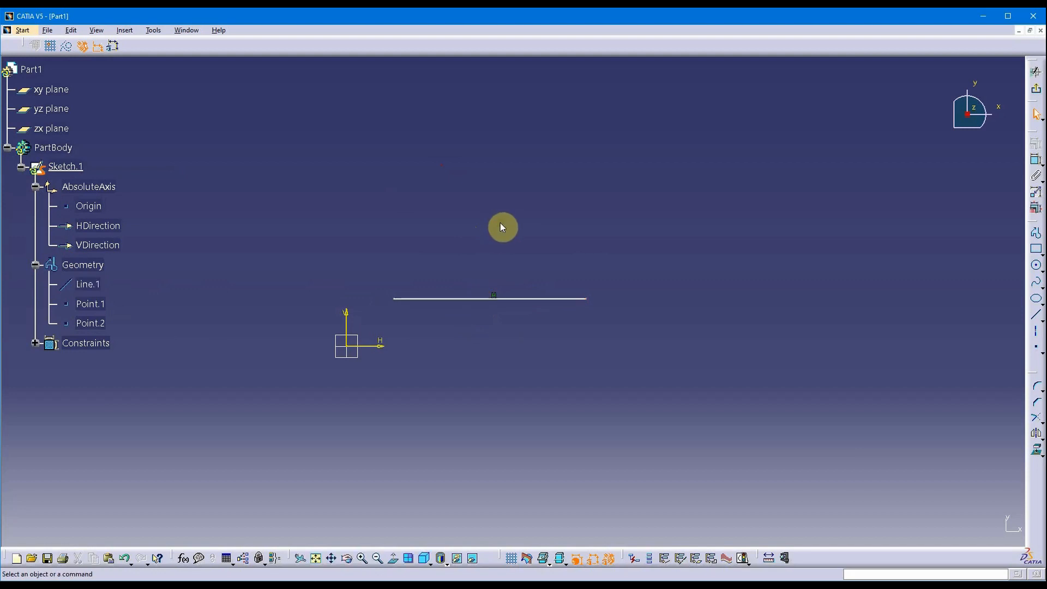
left_click(474, 298)
left_click(479, 257)
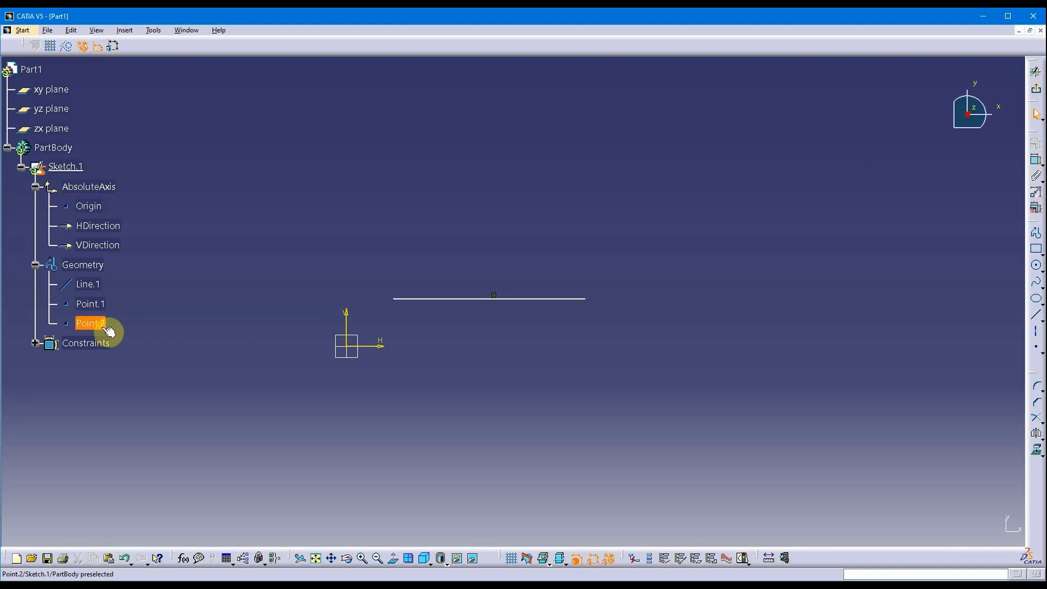
left_click(90, 303)
left_click(137, 252)
Detach the Sketch tools toolbar into a floating window over the canvas.
left_click_drag(25, 46, 333, 104)
mouse_move(399, 88)
left_mouse_down()
mouse_move(322, 67)
mouse_move(330, 86)
mouse_move(327, 65)
mouse_move(320, 86)
left_mouse_up()
middle_click_drag(416, 180, 444, 196)
mouse_move(291, 120)
left_mouse_down()
mouse_move(242, 80)
mouse_move(318, 97)
mouse_move(245, 116)
mouse_move(238, 100)
mouse_move(269, 94)
mouse_move(271, 79)
mouse_move(262, 74)
mouse_move(247, 273)
mouse_move(314, 170)
mouse_move(203, 121)
mouse_move(189, 29)
mouse_move(224, 322)
mouse_move(825, 136)
mouse_move(178, 203)
mouse_move(275, 63)
mouse_move(261, 98)
mouse_move(254, 90)
left_mouse_up()
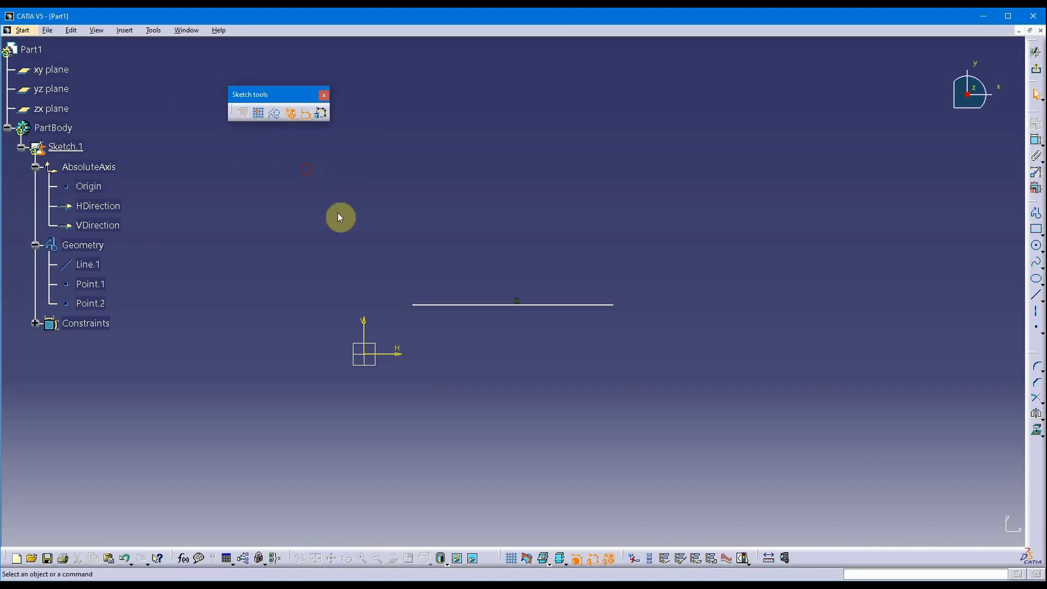
left_click(491, 305)
left_click(684, 215)
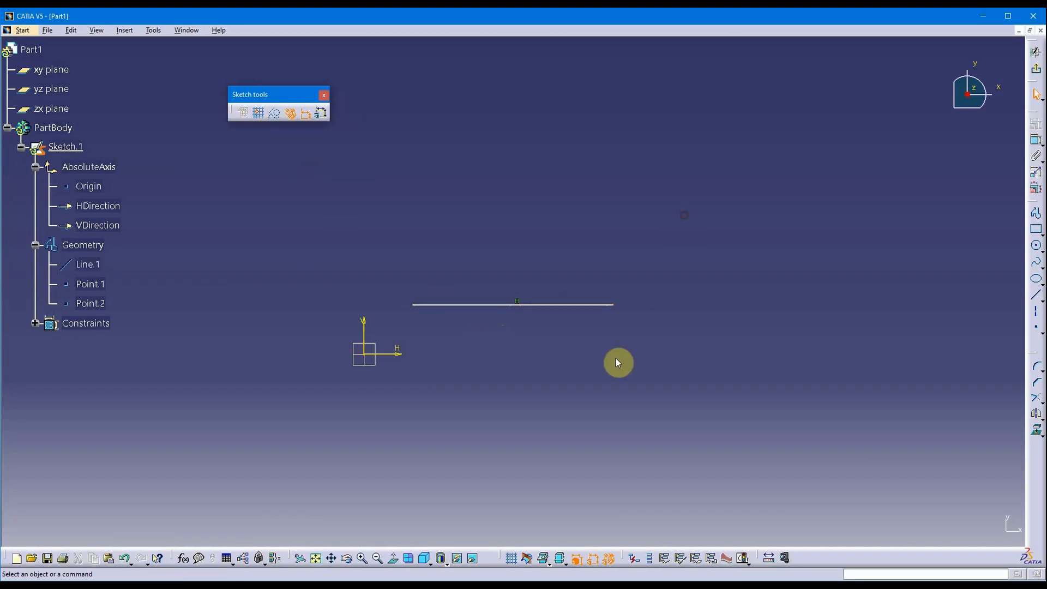
left_click(565, 305)
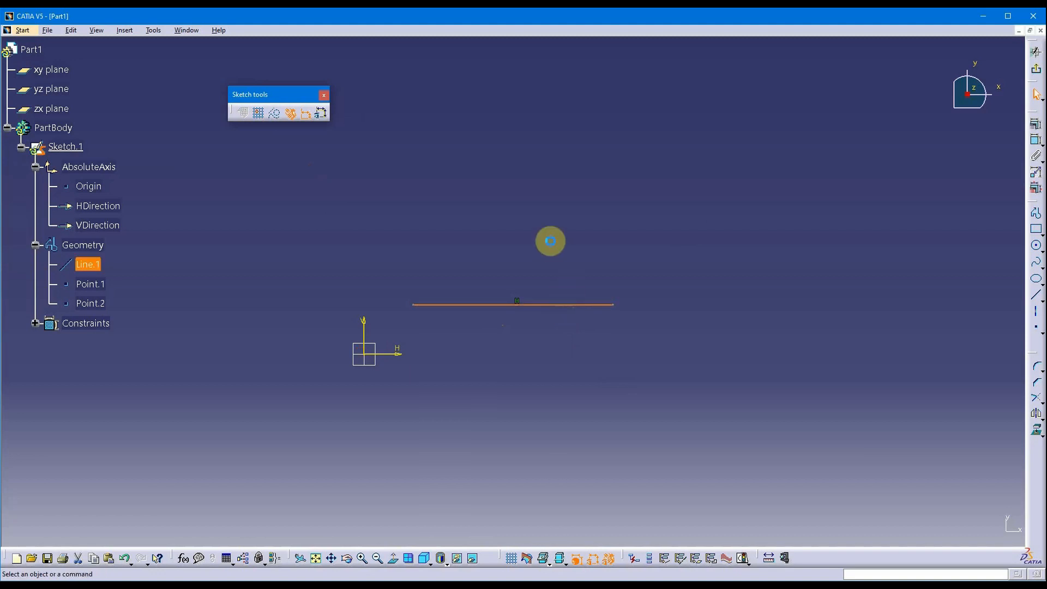
left_click(575, 238)
left_click(537, 305)
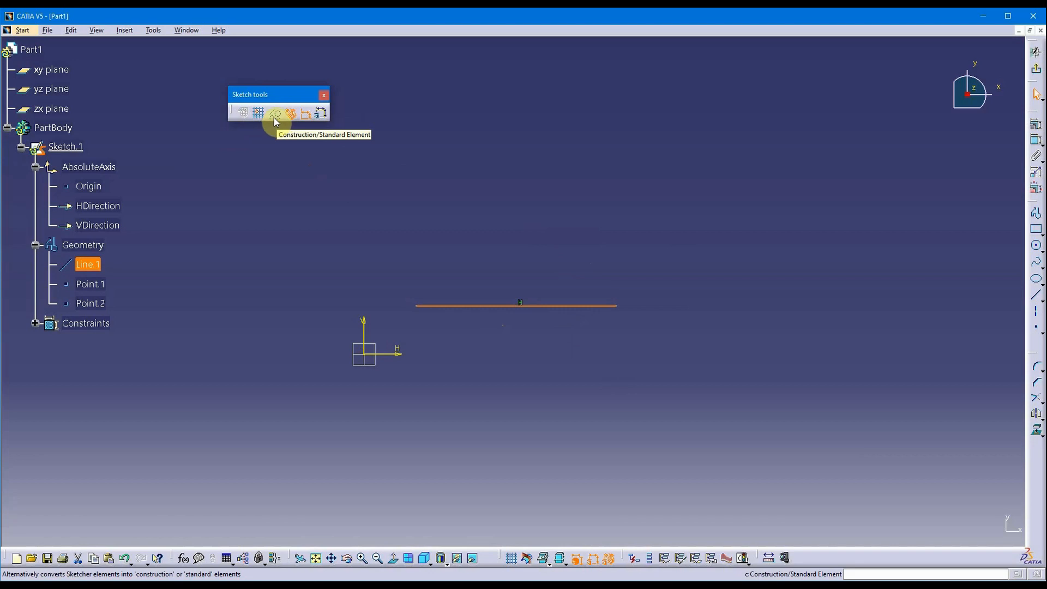
left_click(273, 116)
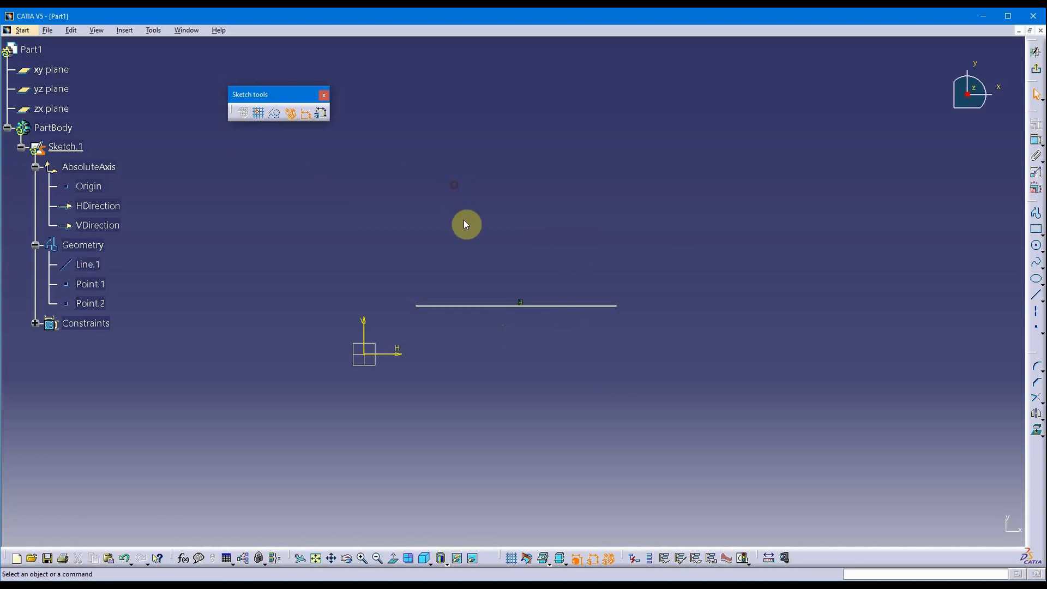
left_click(416, 307)
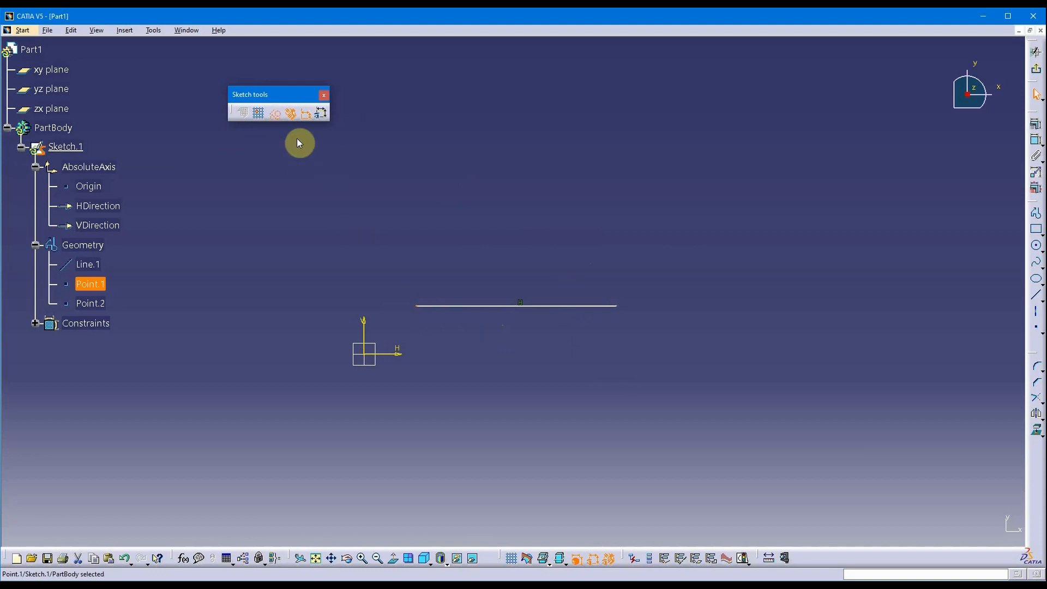
left_click(274, 116)
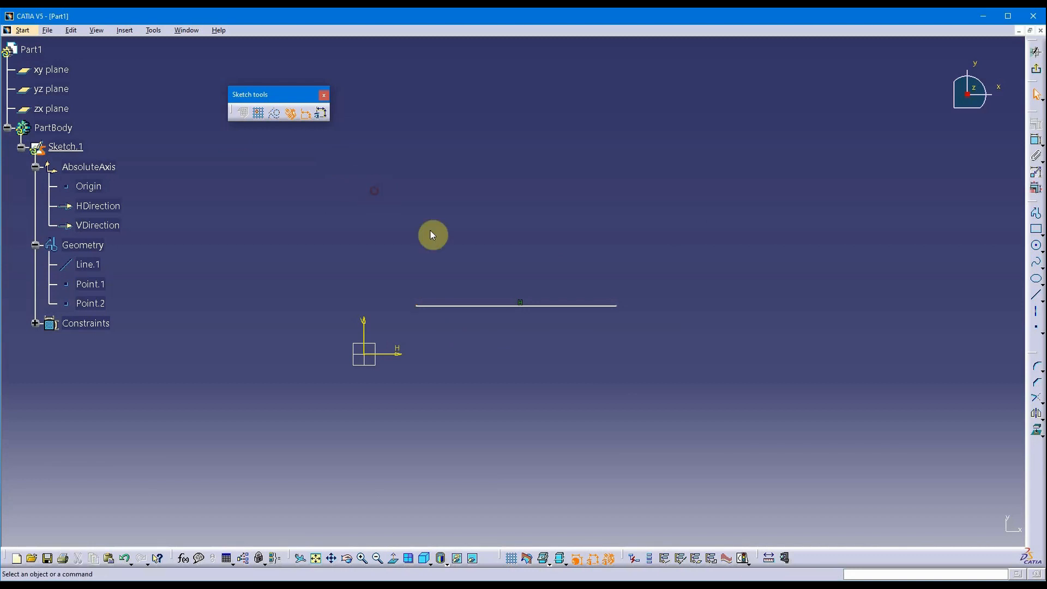
left_click(619, 307)
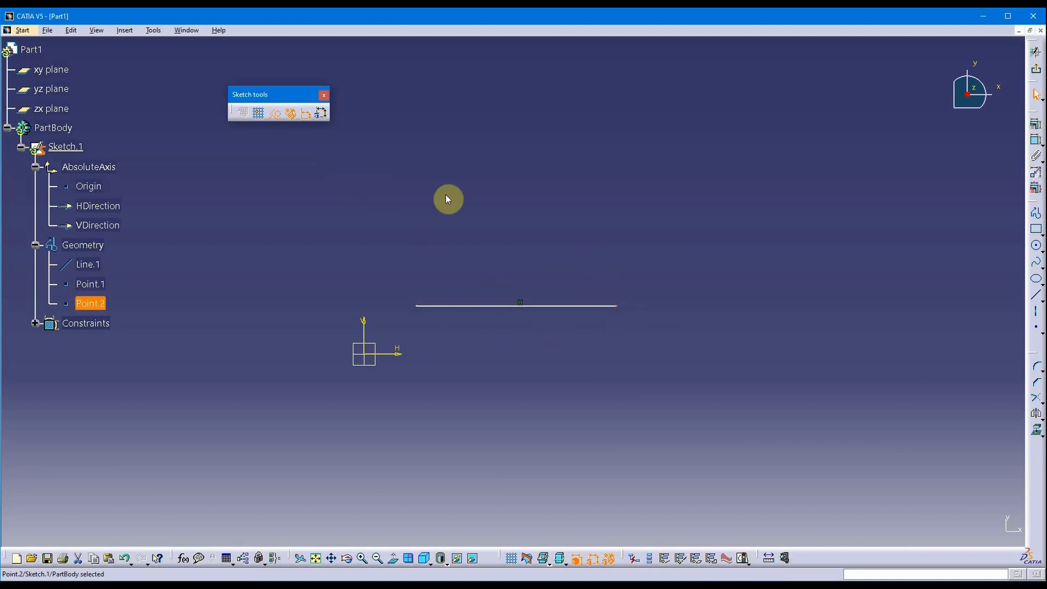
left_click(329, 156)
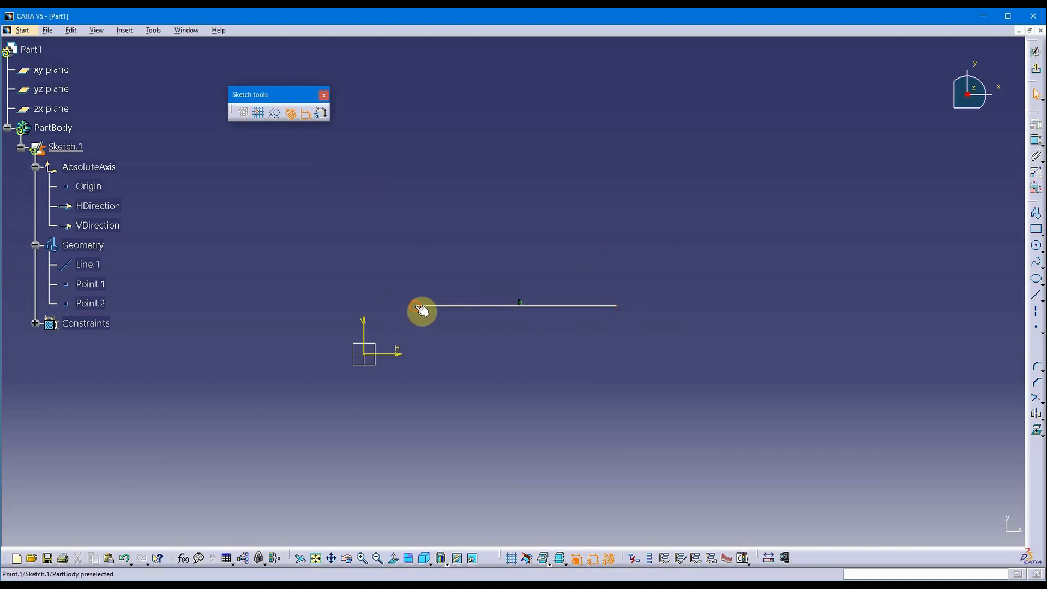
left_click(499, 306)
left_click(466, 214)
left_click(512, 306)
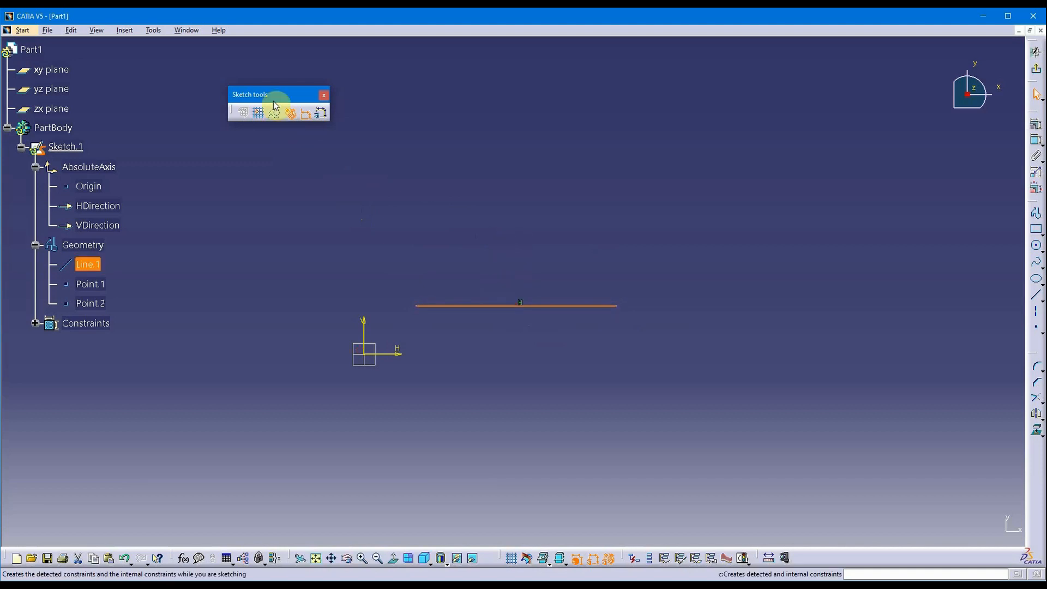
left_click(425, 201)
left_click(619, 306)
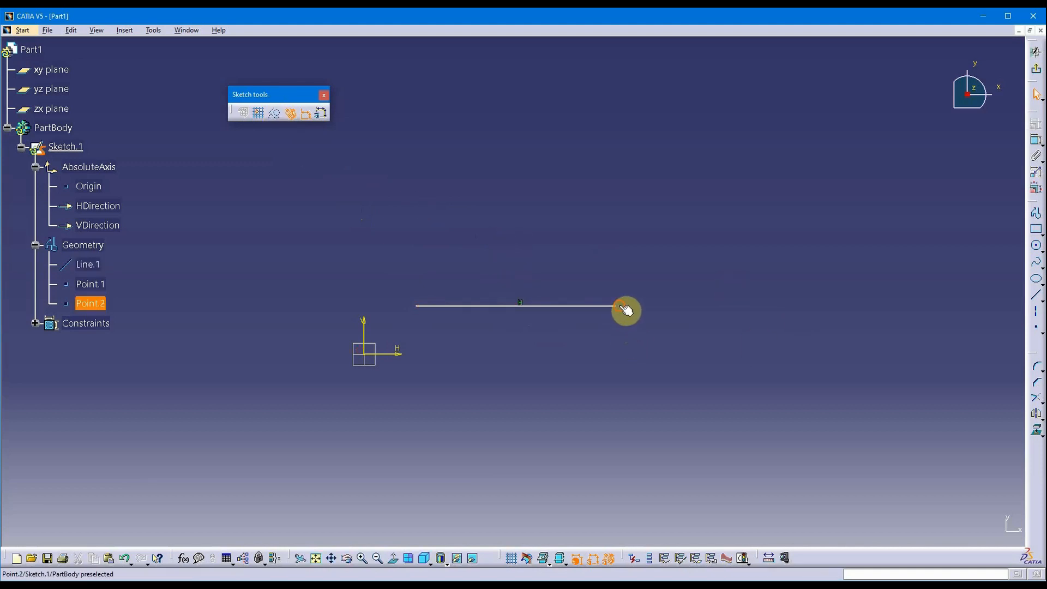
left_click(610, 253)
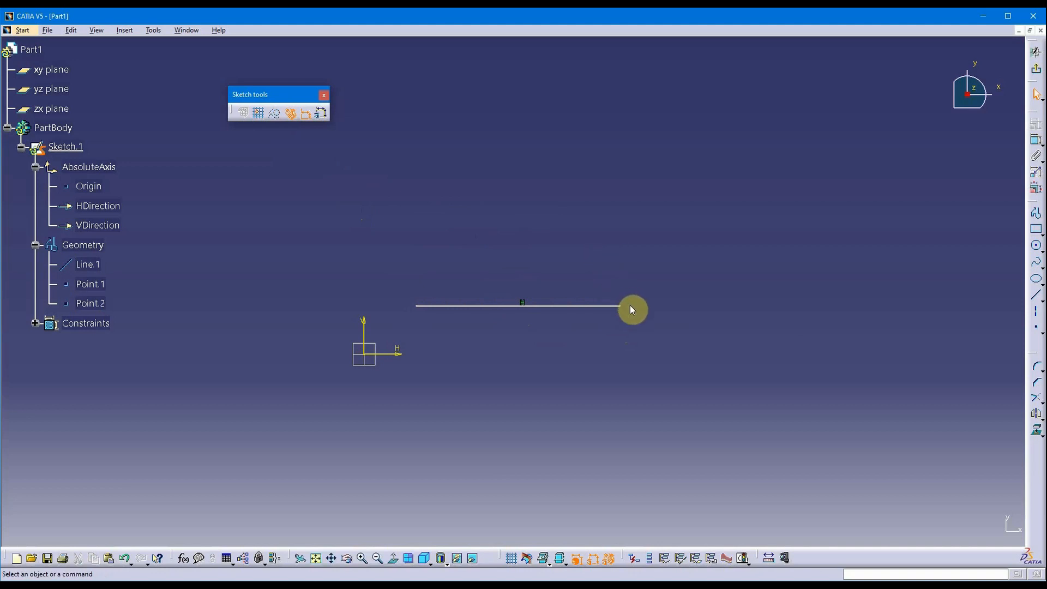
left_click(590, 309)
left_click(565, 261)
left_click(565, 307)
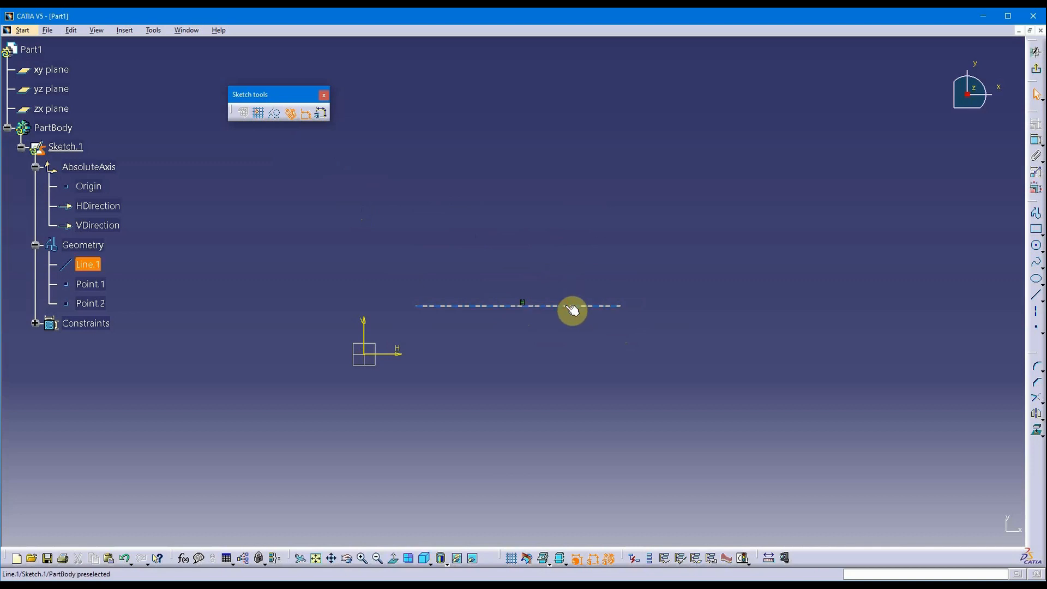
left_click(275, 115)
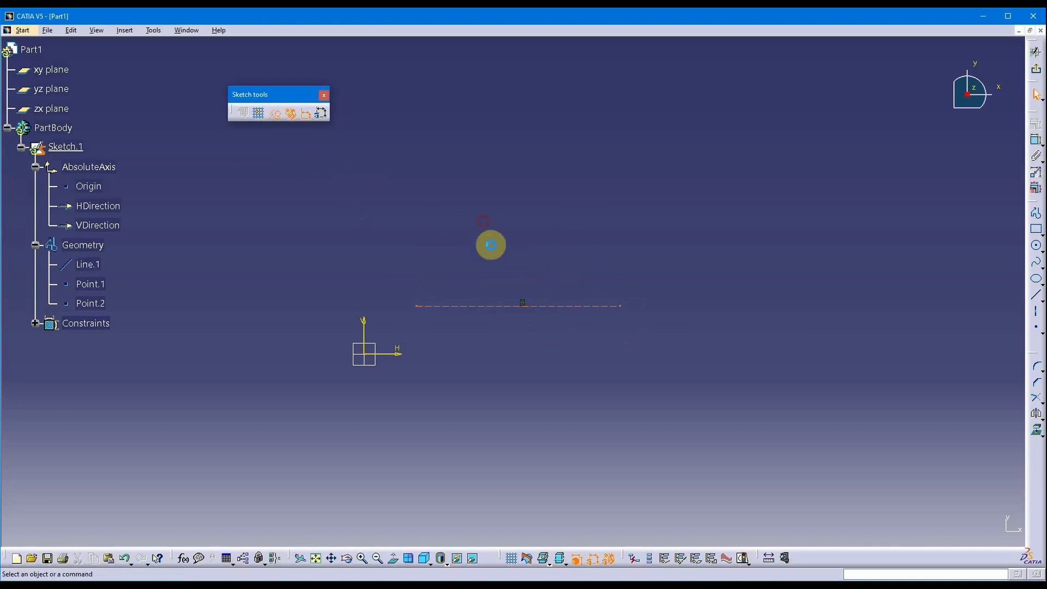
left_click(482, 306)
left_click(276, 113)
left_click(514, 306)
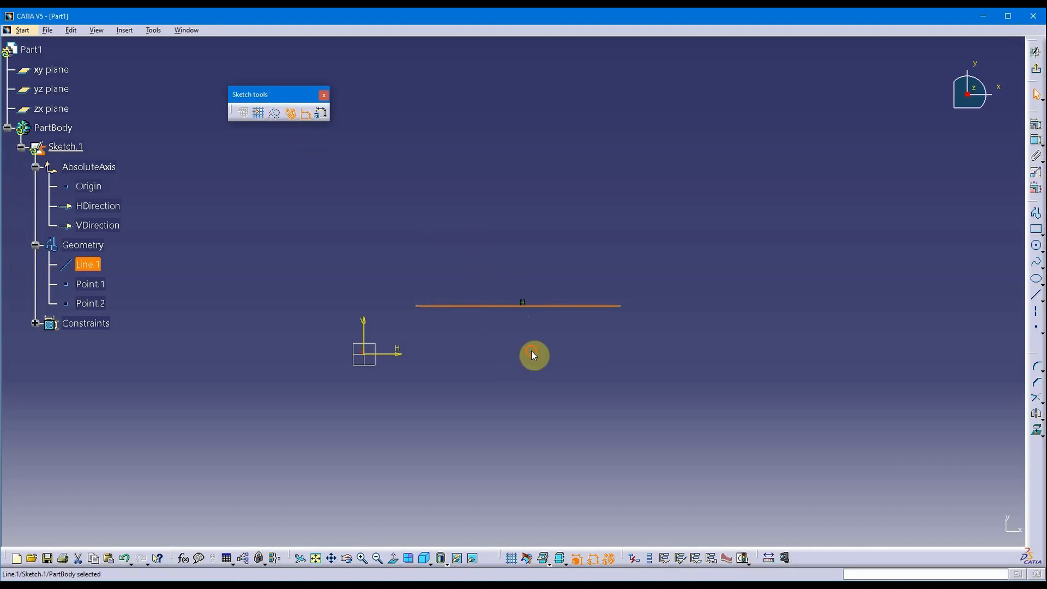
left_click(533, 355)
middle_click_drag(635, 264, 561, 255)
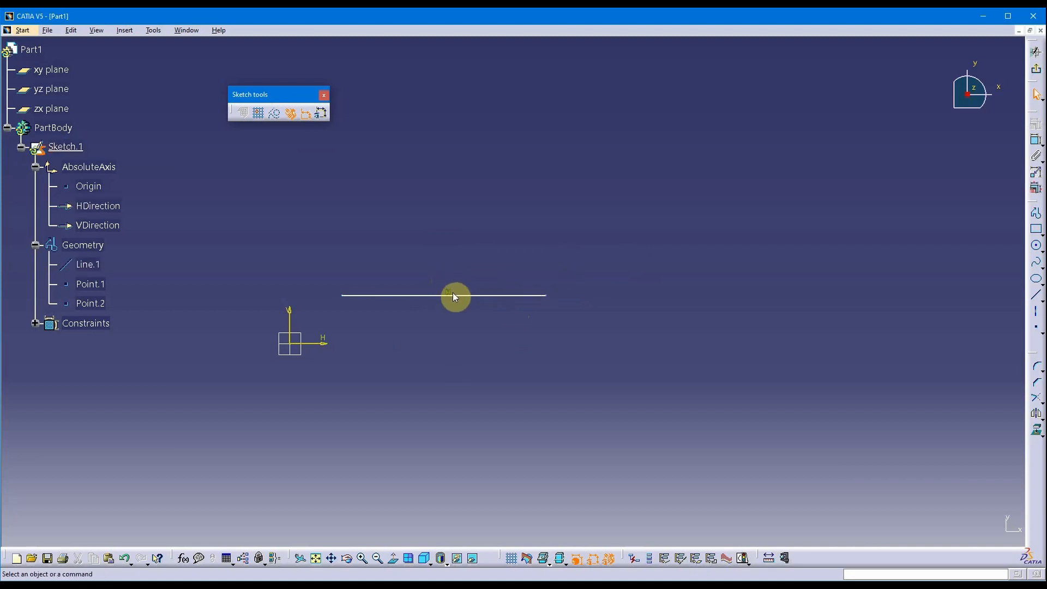
middle_click_drag(462, 258, 505, 310)
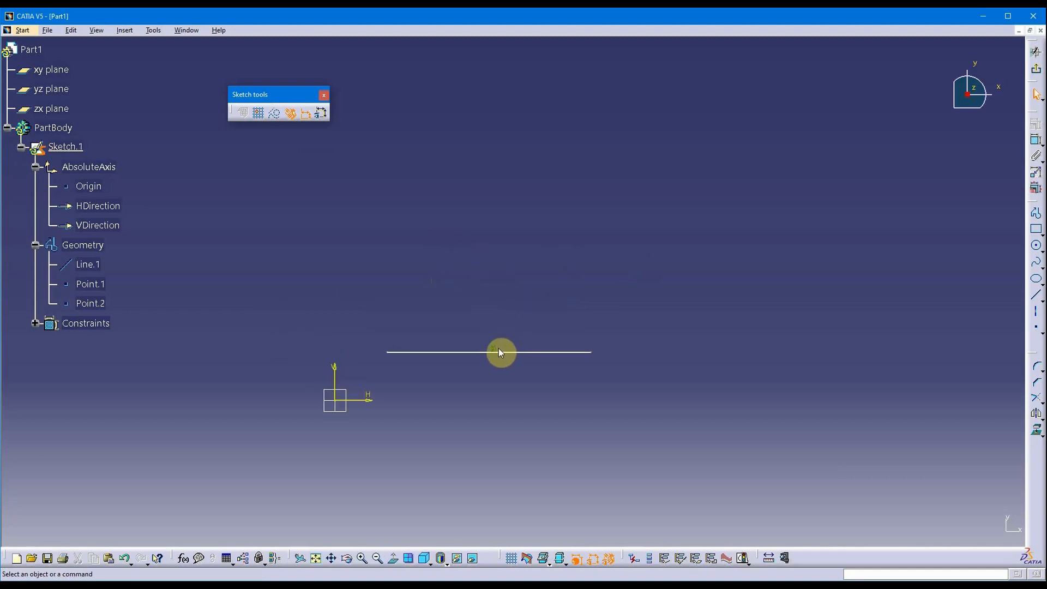
middle_click_drag(596, 280, 637, 297)
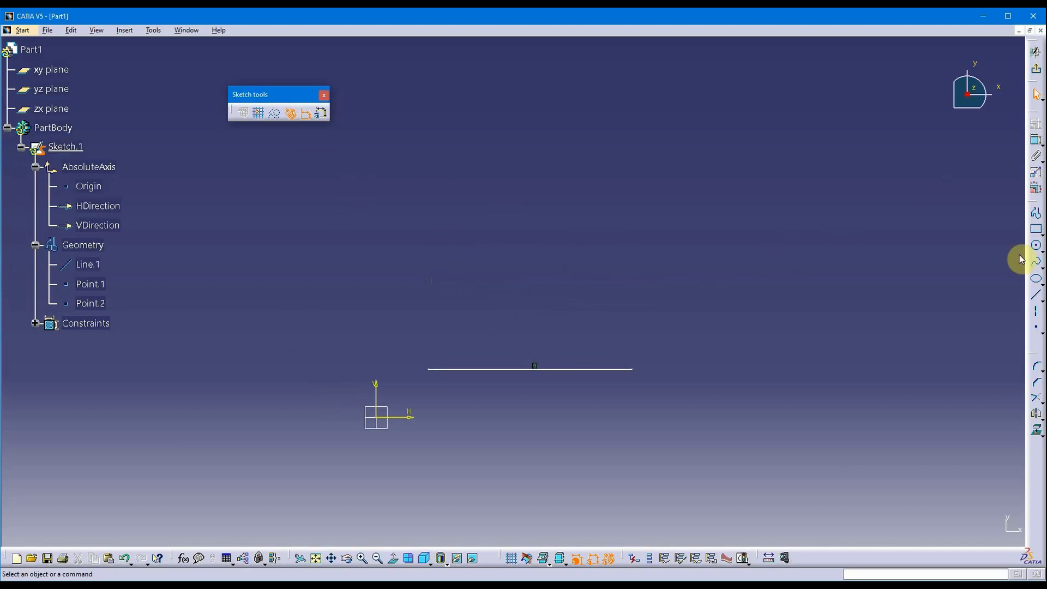
left_click(289, 116)
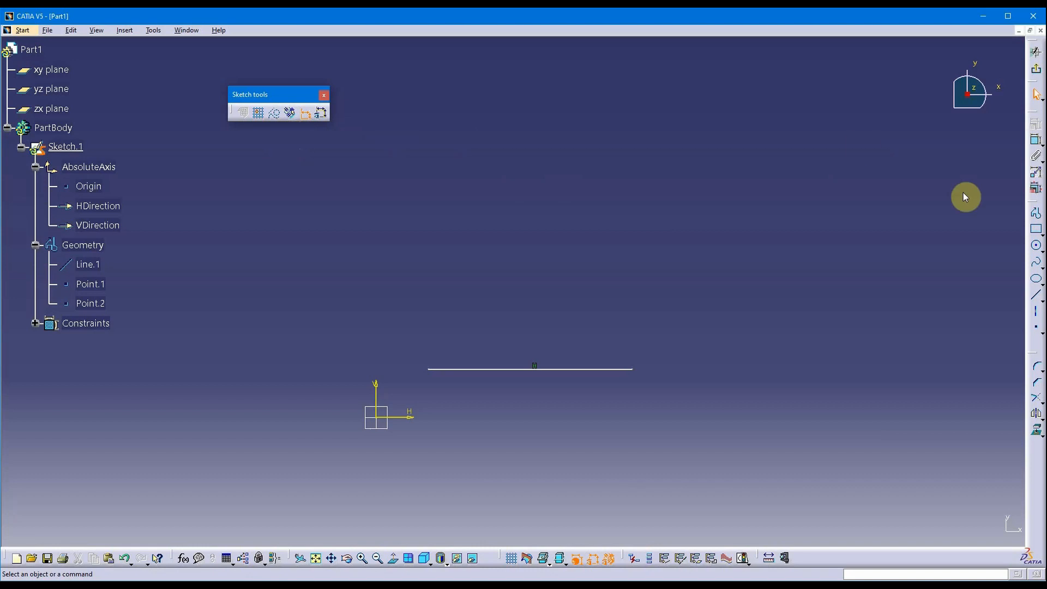
left_click(1035, 295)
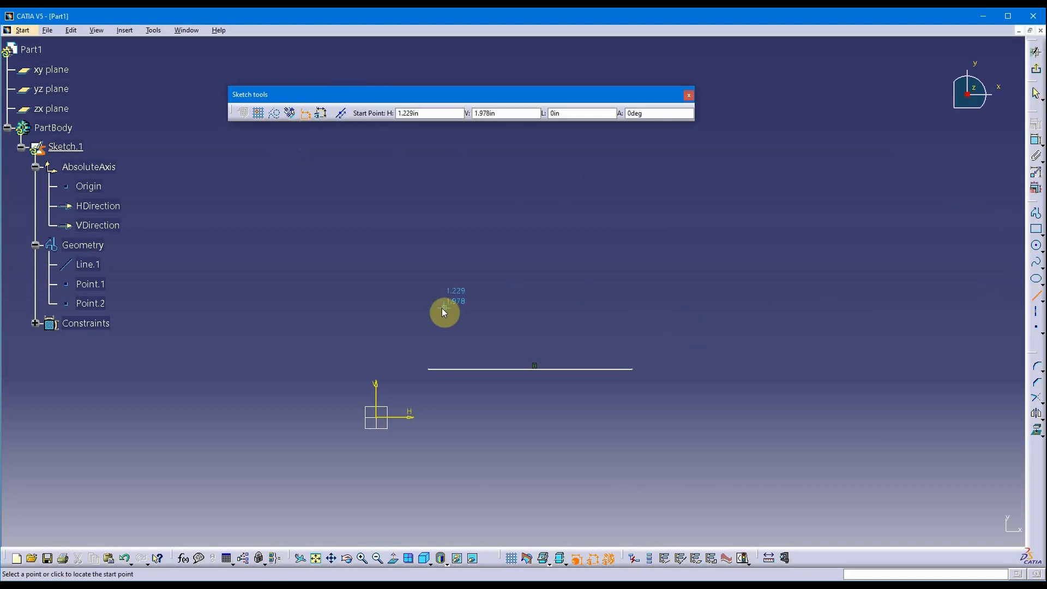
left_click(450, 274)
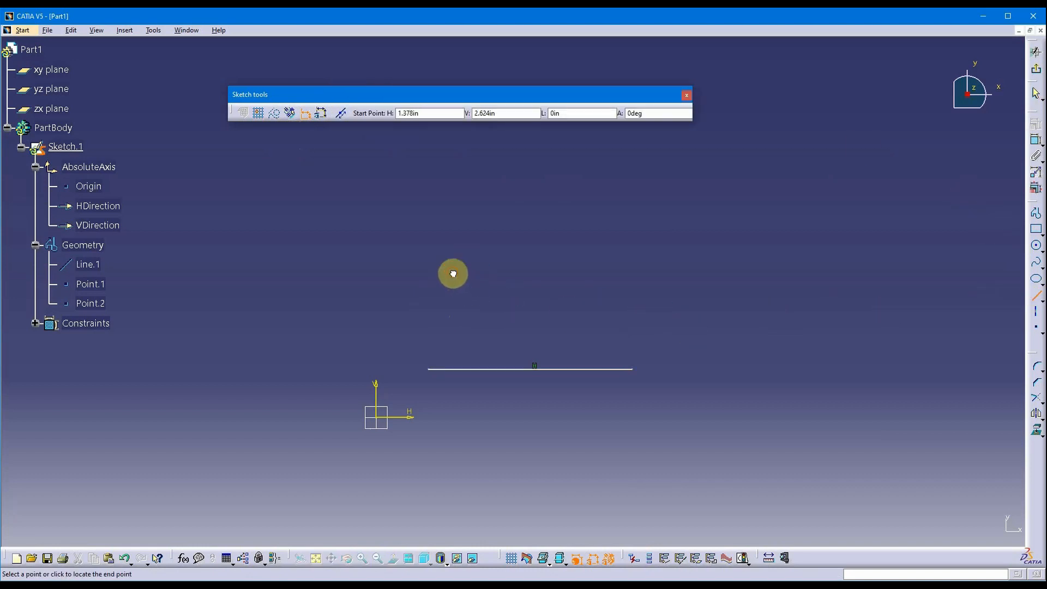
left_click(704, 272)
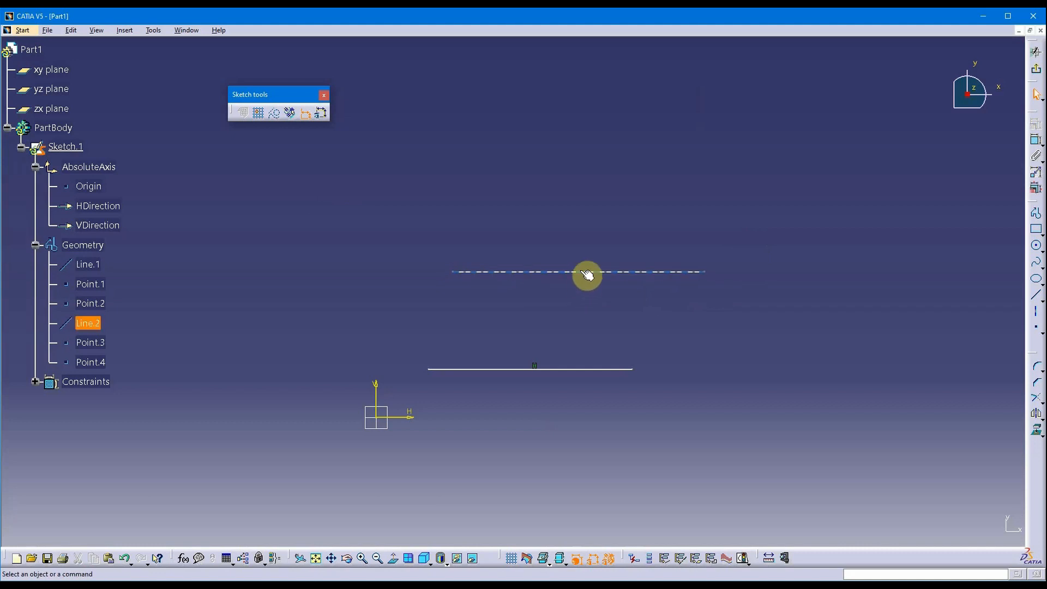
left_click_drag(706, 272, 659, 246)
left_click(580, 181)
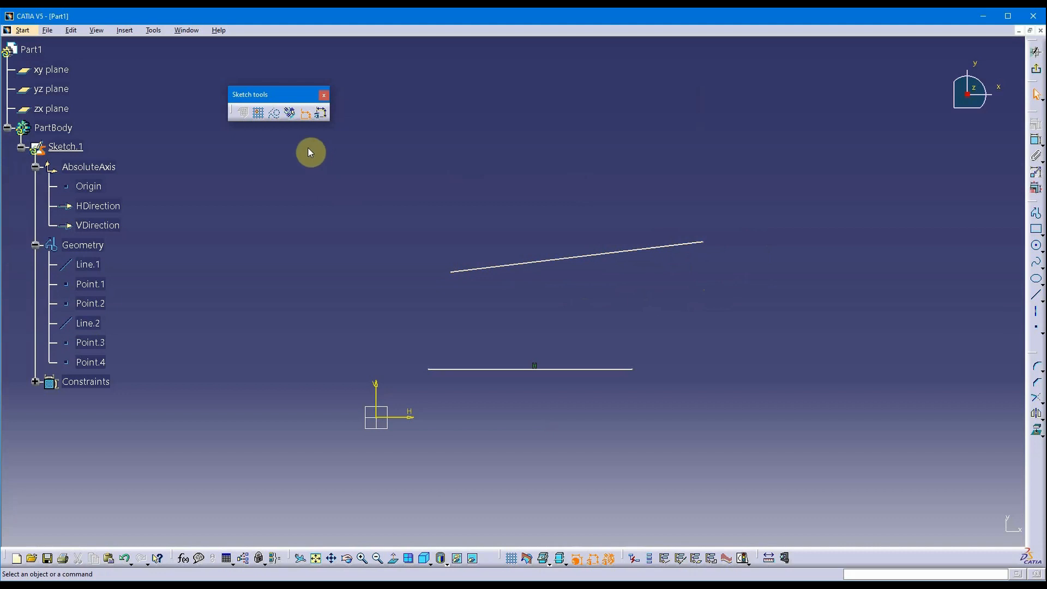
left_click(290, 118)
left_click(626, 251)
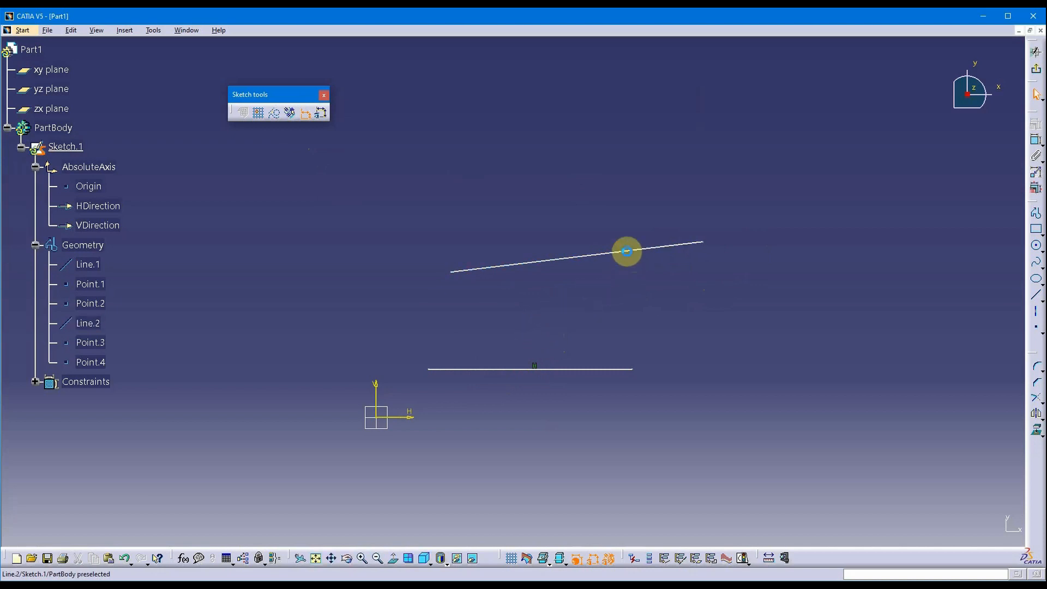
key("Delete")
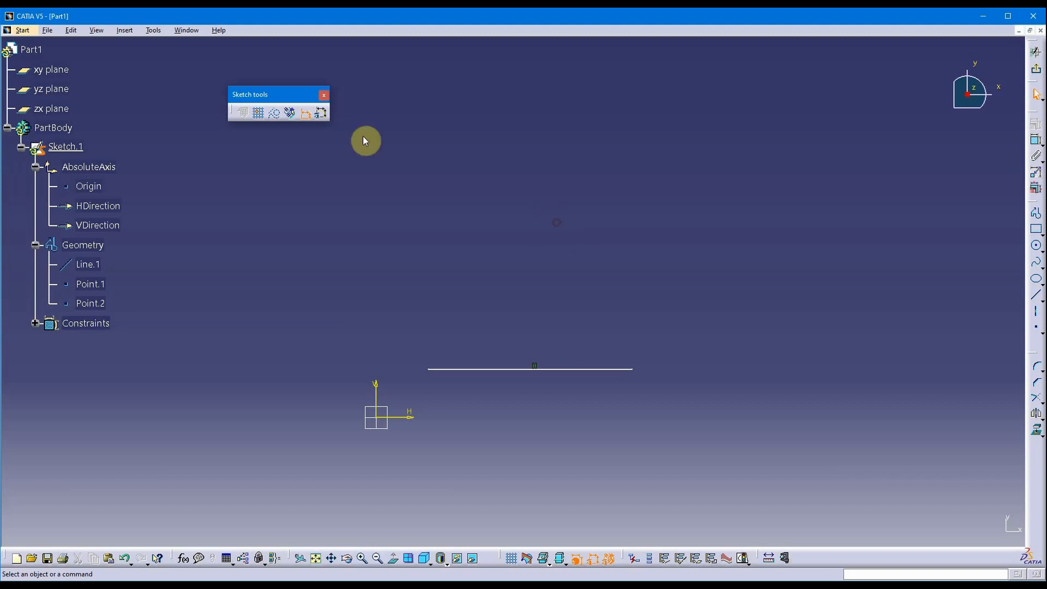
middle_click_drag(741, 322, 709, 346)
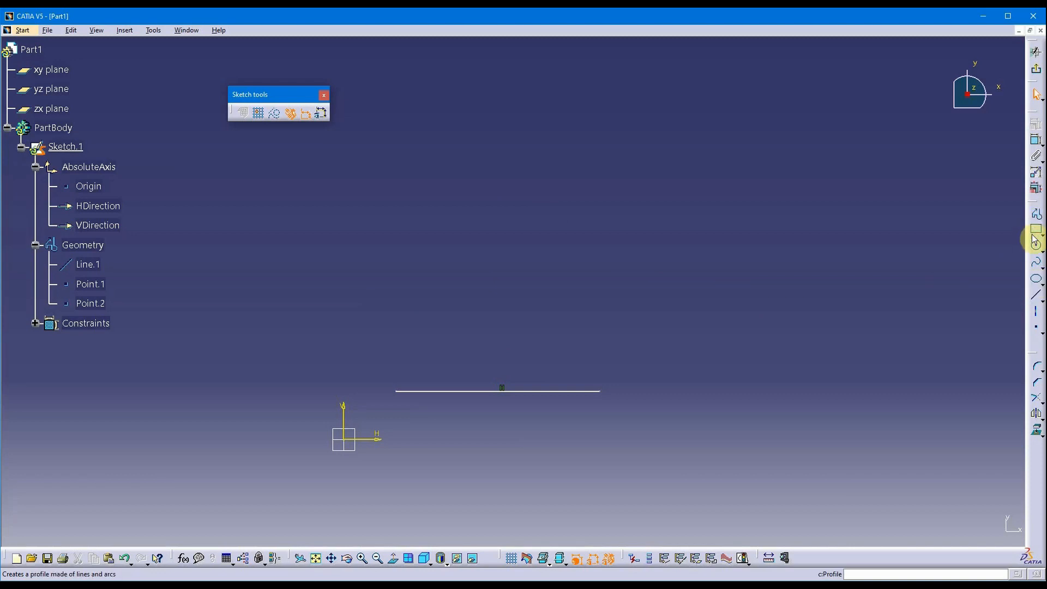
Draw Line.3 from a point on the horizontal line, rising up and to the right.
left_click(1036, 295)
middle_click_drag(778, 361, 779, 408)
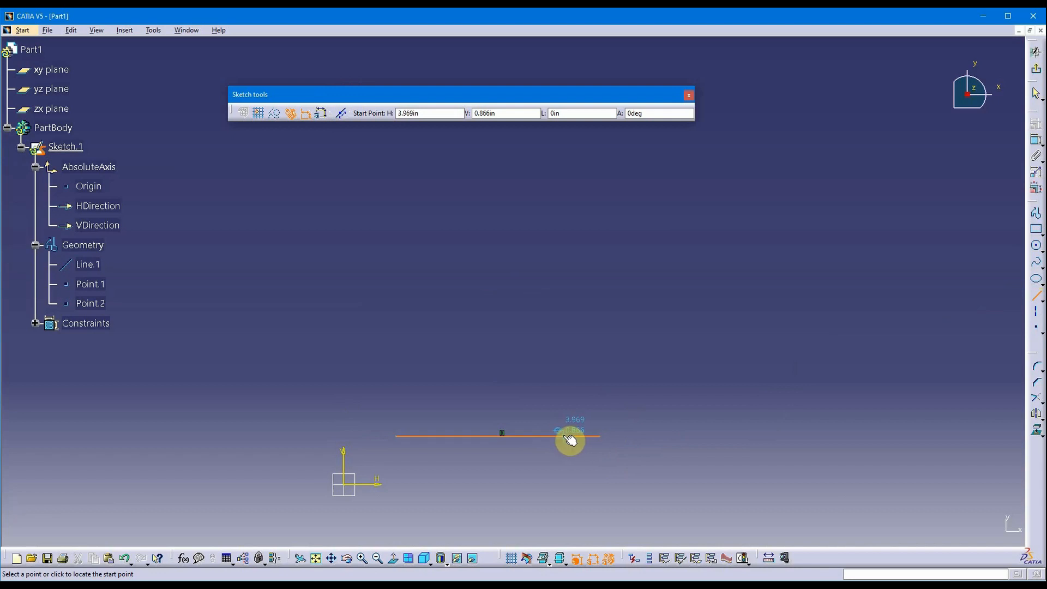
mouse_move(566, 345)
middle_mouse_down()
mouse_move(564, 266)
mouse_move(573, 367)
middle_mouse_up()
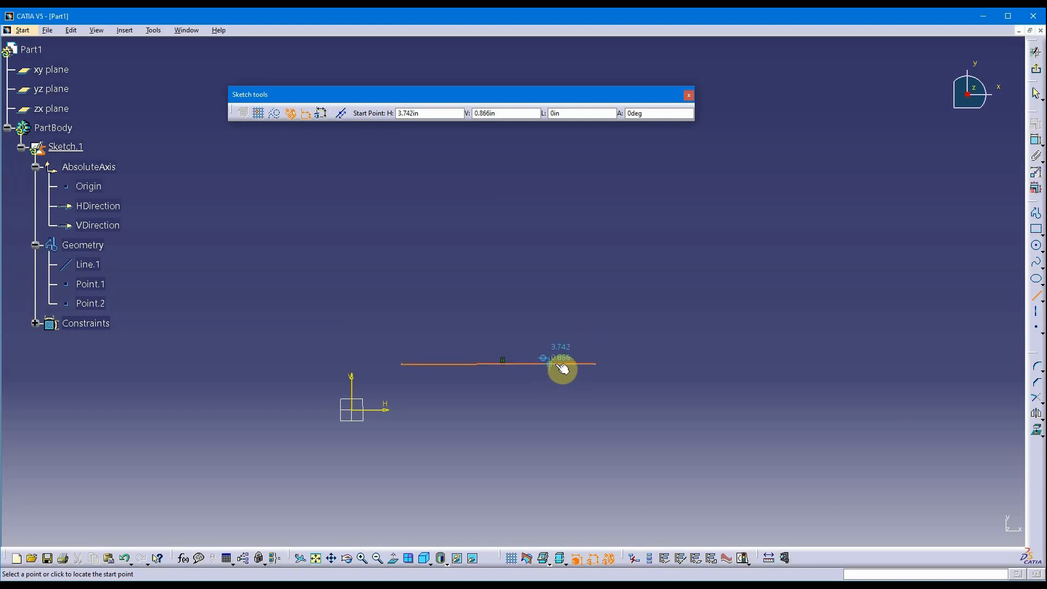
left_click(557, 364)
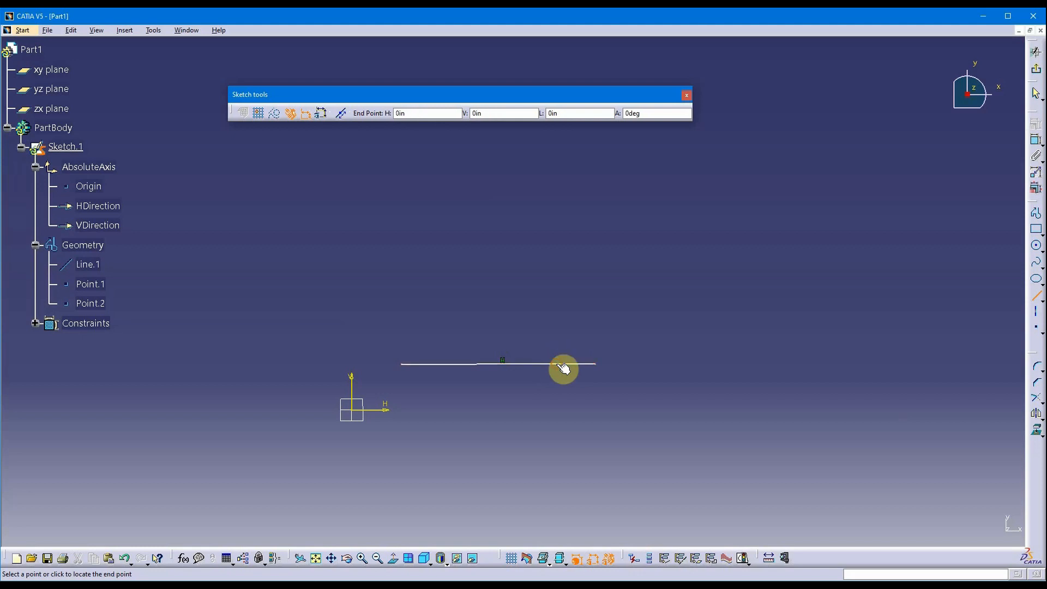
left_click(645, 229)
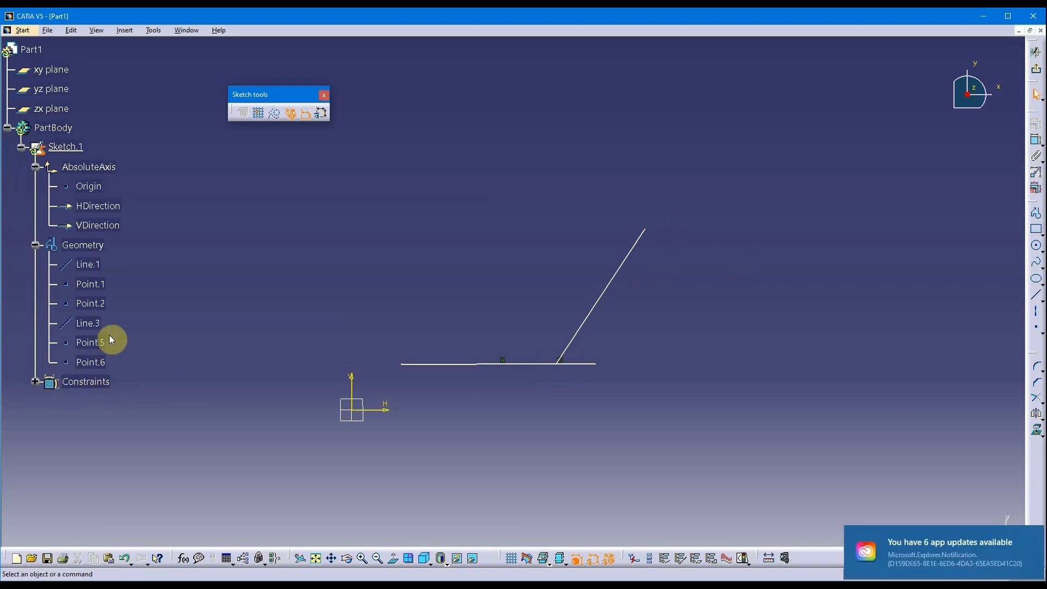
Expand the Constraints list and inspect Parallelism.1 and the line's horizontal constraint.
scroll(110, 283, "down", 2)
left_click(44, 331)
scroll(171, 333, "down", 4)
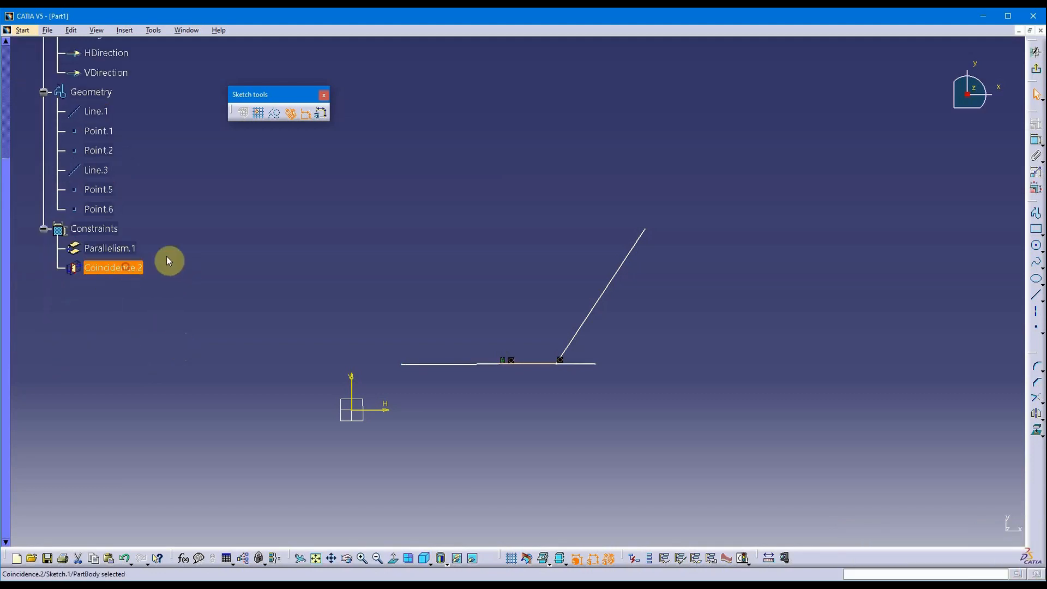
left_click(129, 249)
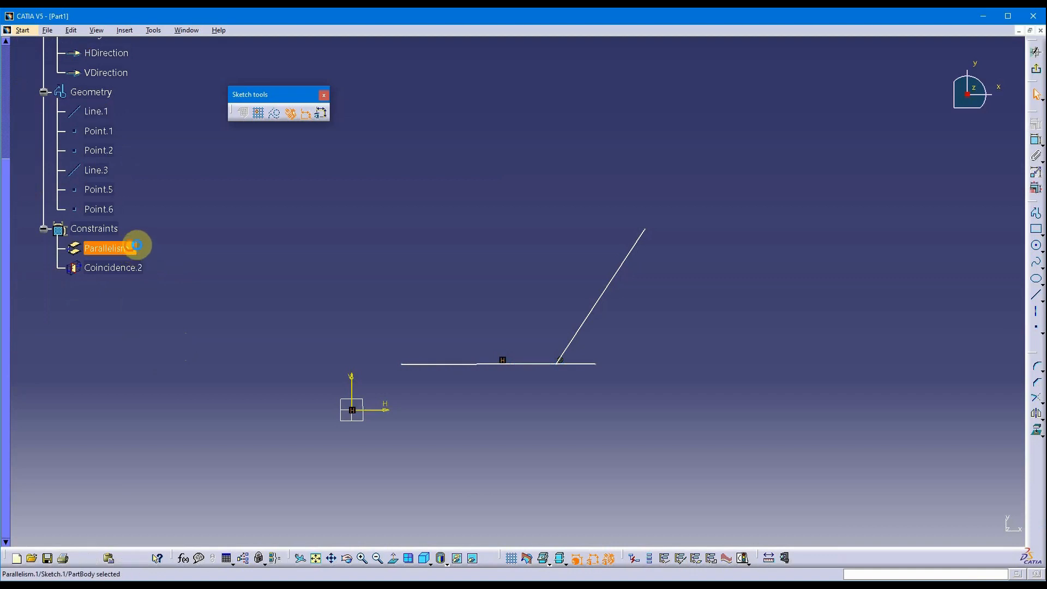
left_click(526, 352)
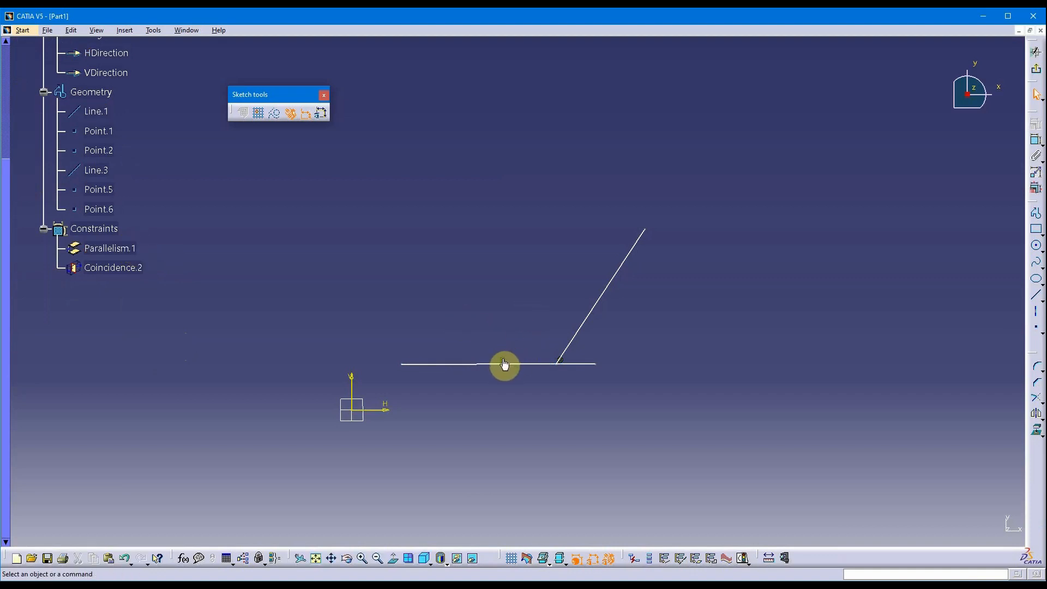
left_click(502, 358)
left_click(519, 308)
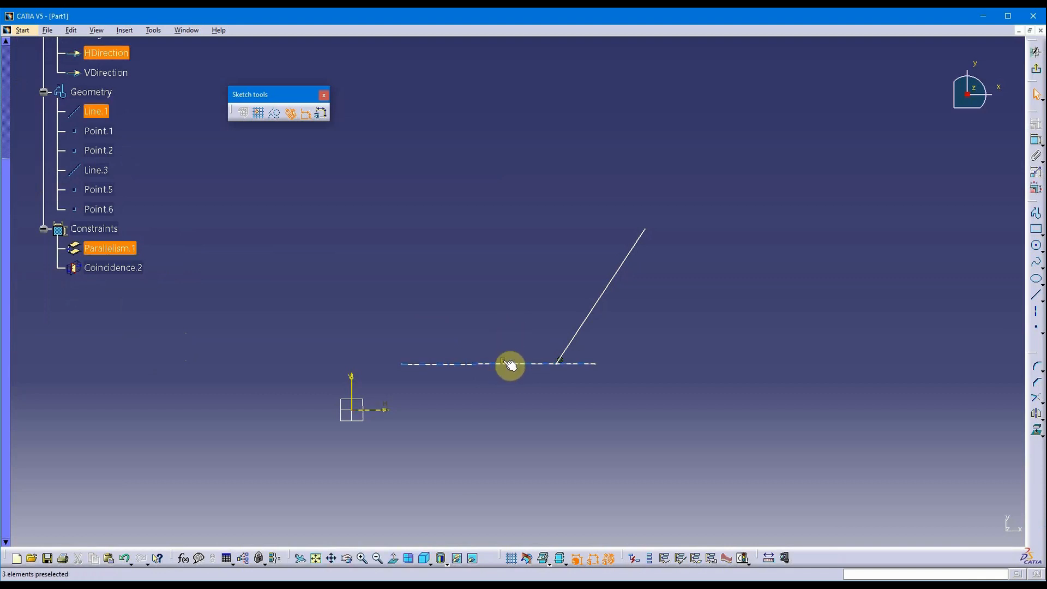
Delete the slanted Line.3 along with its end points and Coincidence.2.
left_click(474, 364)
left_click(457, 385)
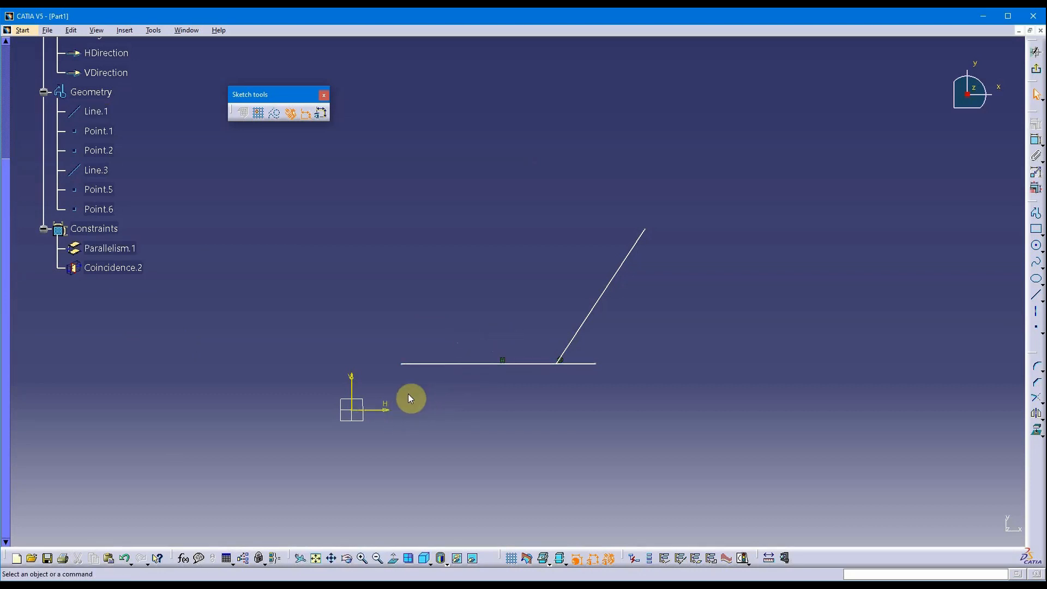
left_click(109, 249)
left_click(451, 270)
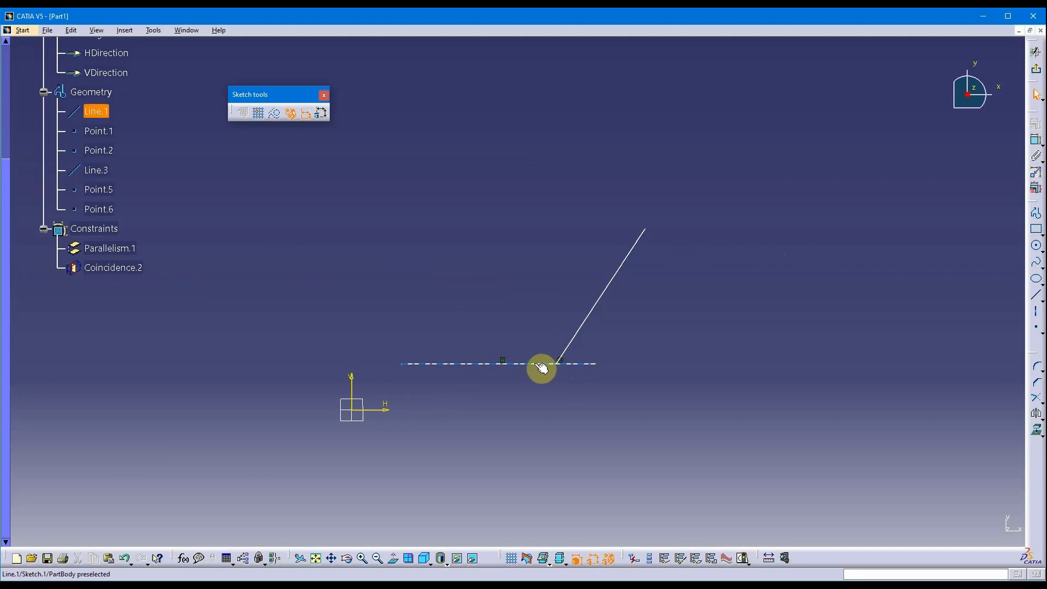
left_click(582, 326)
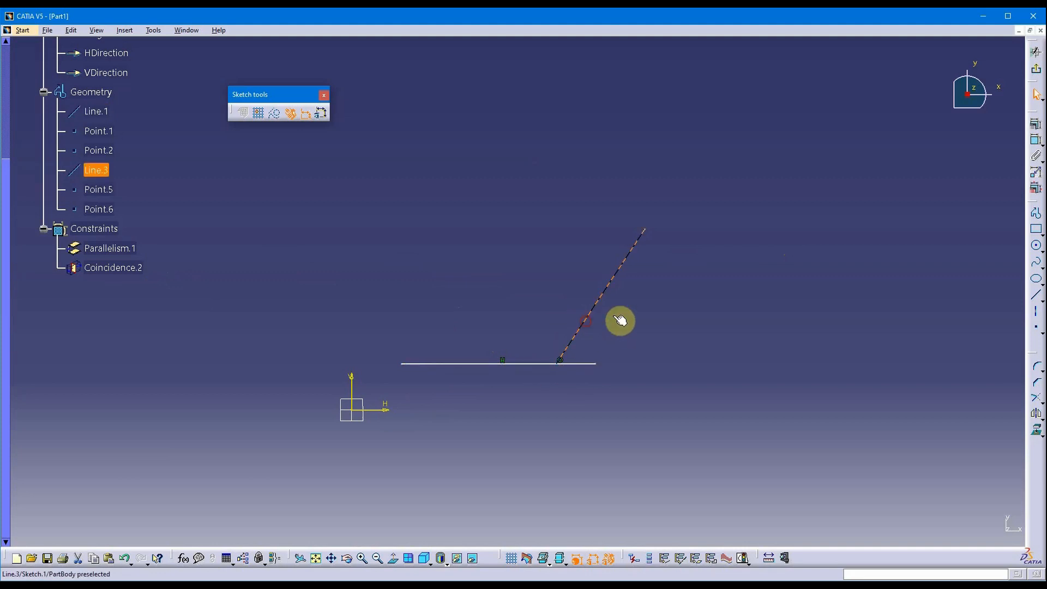
key("Delete")
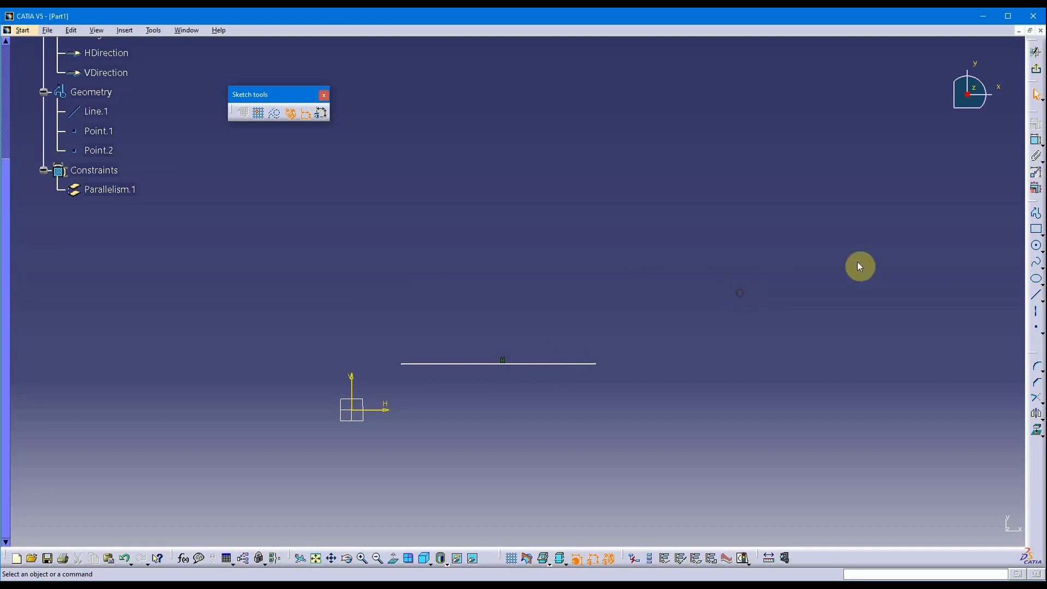
Draw Line.4 from the horizontal line's right end, rising up and to the right.
left_click(1036, 295)
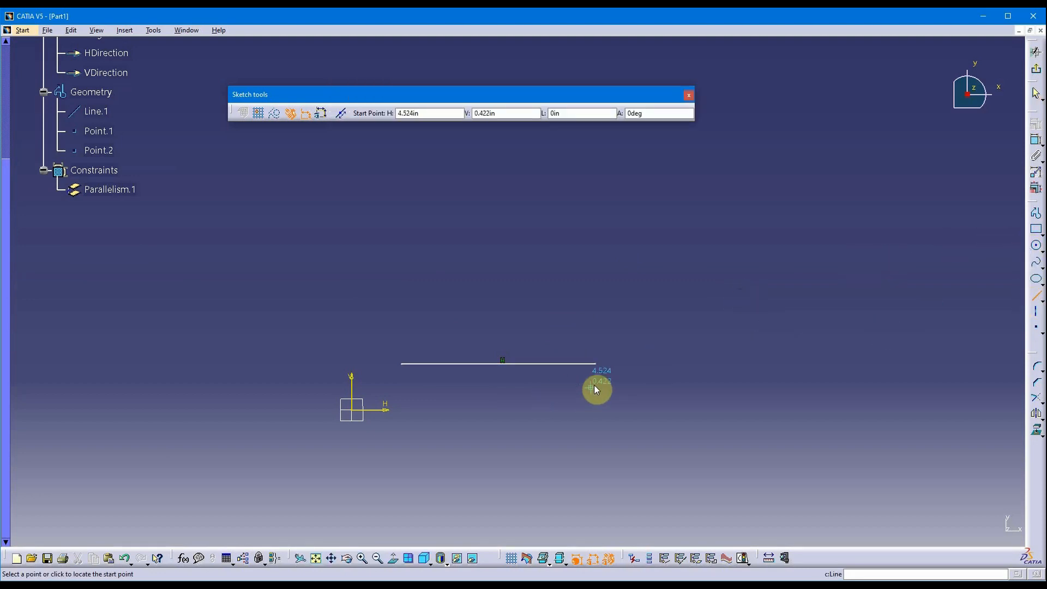
left_click(598, 364)
key("Escape")
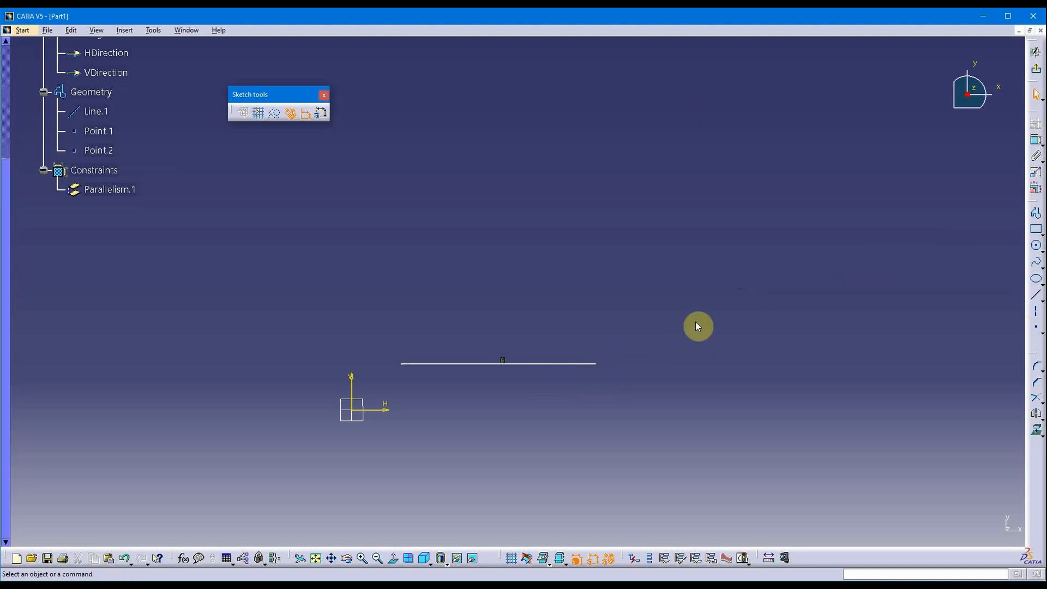
left_click(1036, 297)
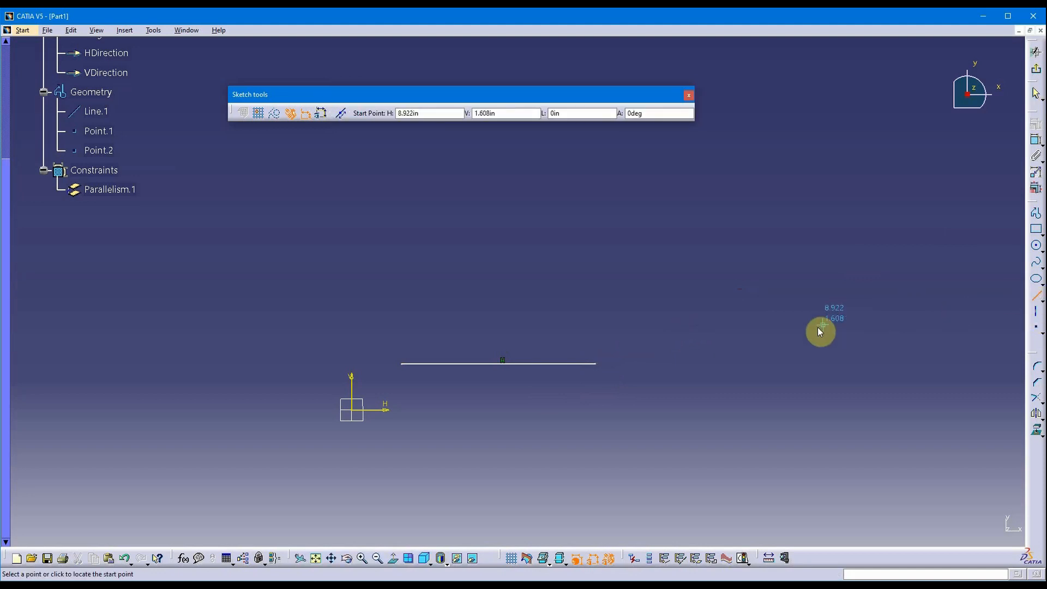
left_click(597, 363)
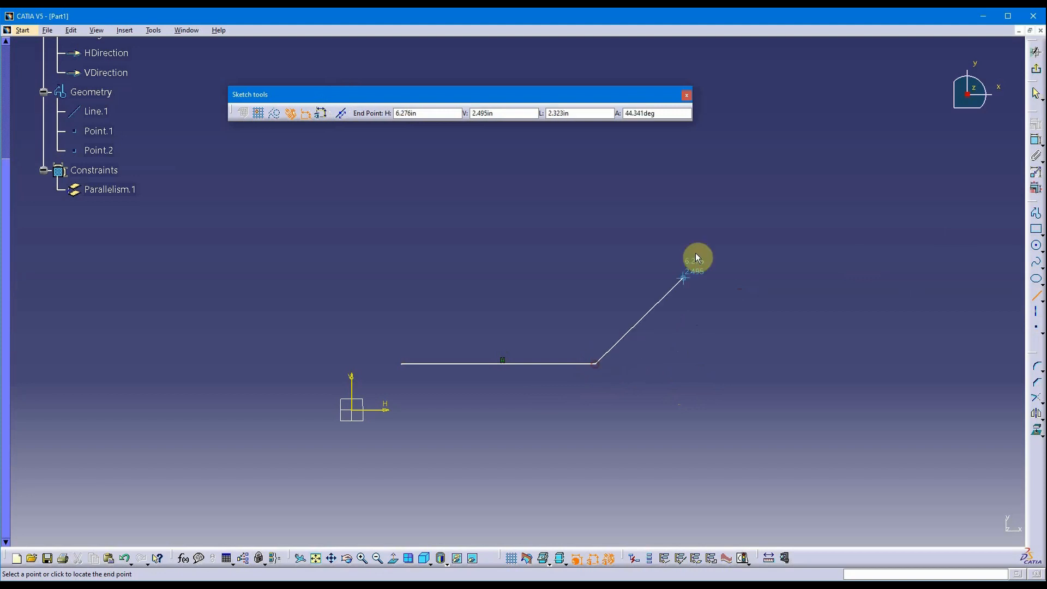
left_click(697, 234)
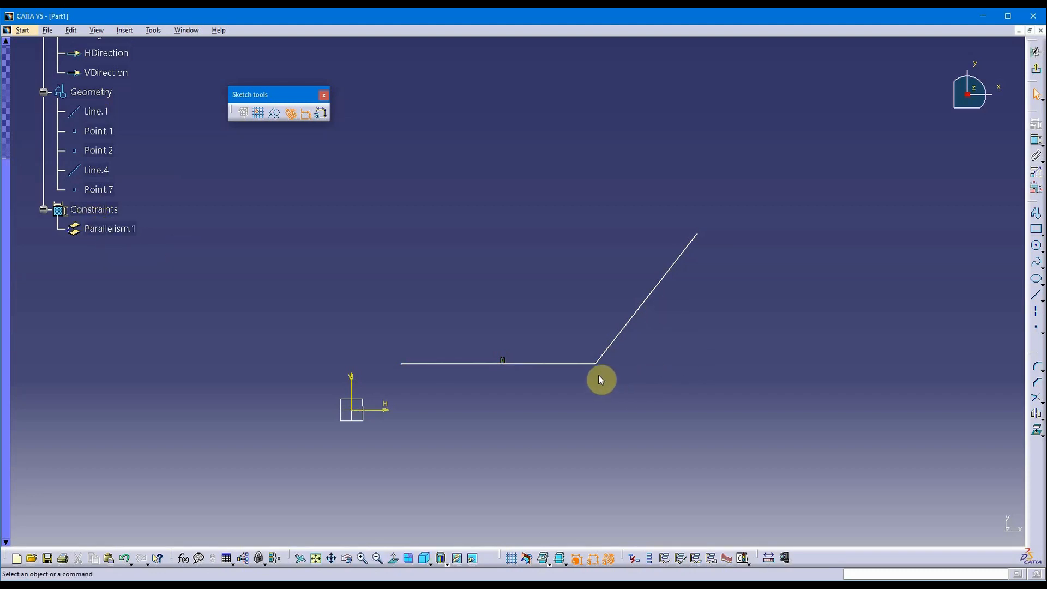
Reframe the view around the sketch and select the inclined Line.4.
middle_click_drag(647, 358, 597, 395)
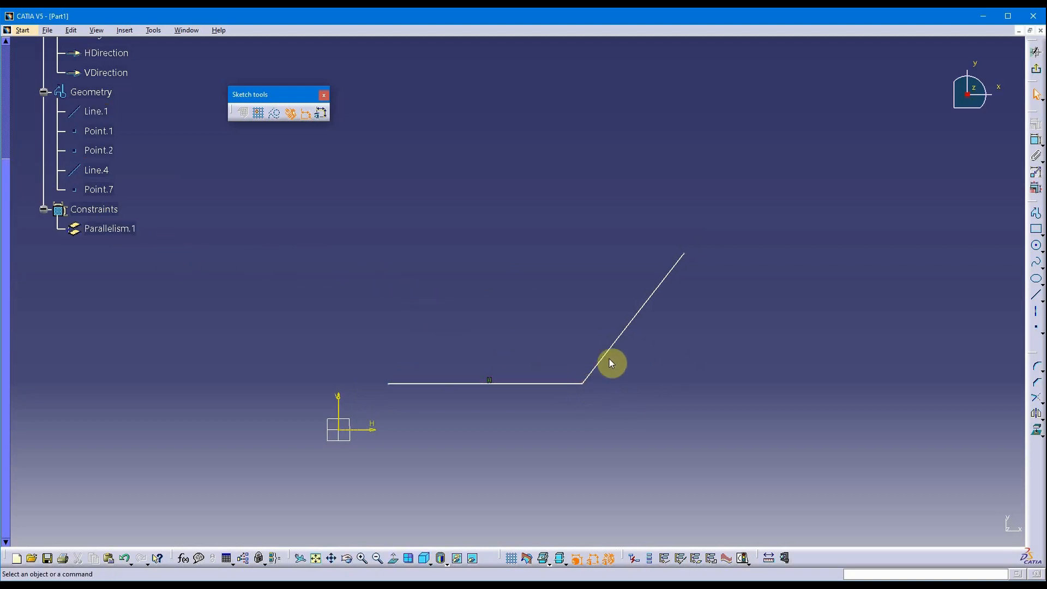
middle_click_drag(710, 334, 728, 374)
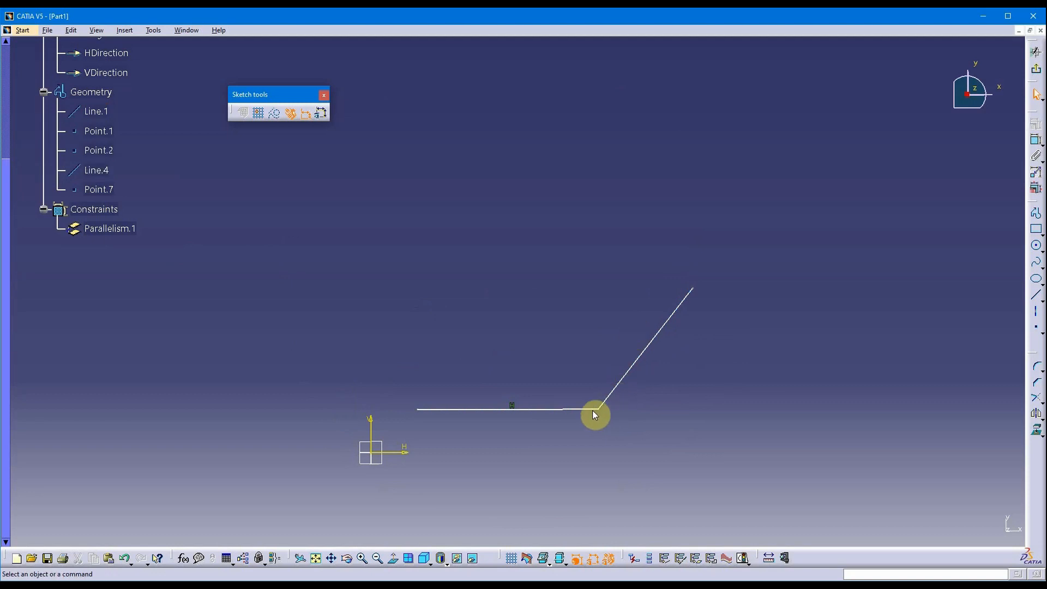
left_click(692, 370)
left_click(663, 335)
mouse_move(722, 327)
middle_mouse_down()
mouse_move(668, 289)
mouse_move(667, 273)
middle_mouse_up()
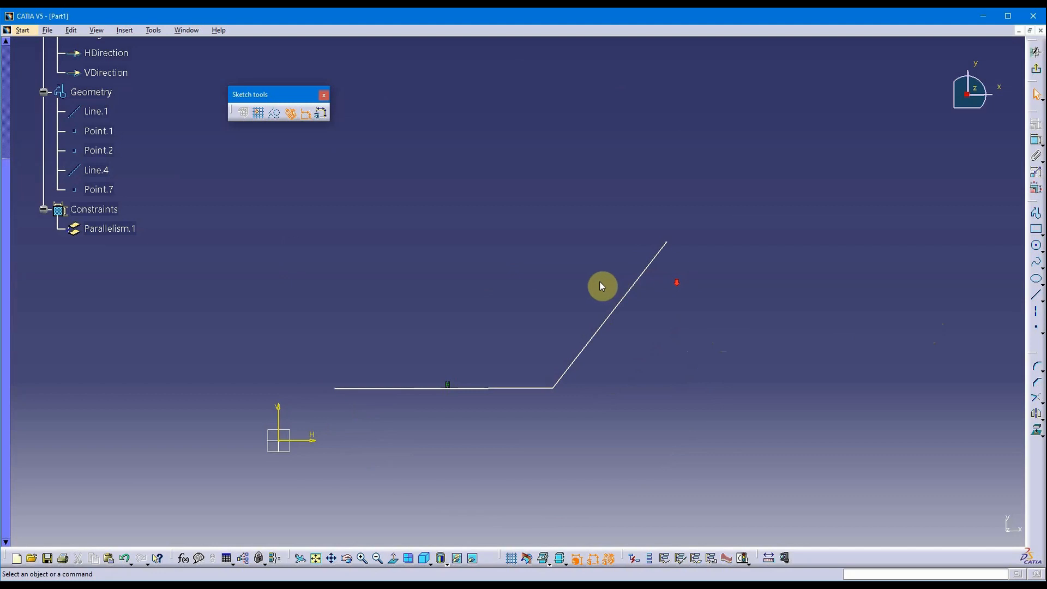
middle_click_drag(601, 286, 528, 322)
left_click(543, 349)
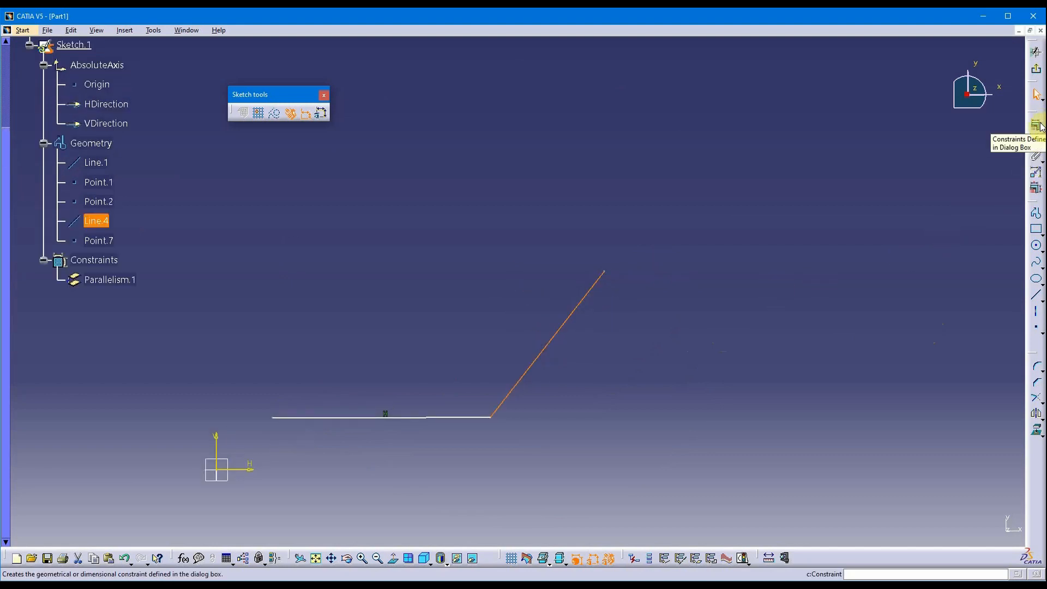
Float the constraint toolbar over the canvas.
left_click(694, 323)
left_click(584, 313)
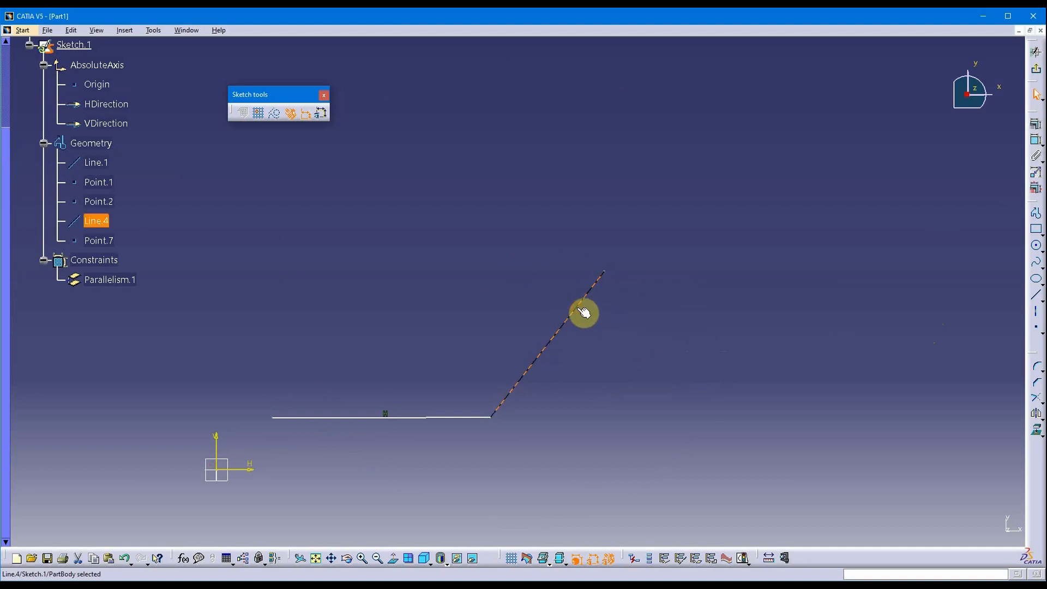
right_click(582, 311)
left_click(561, 332)
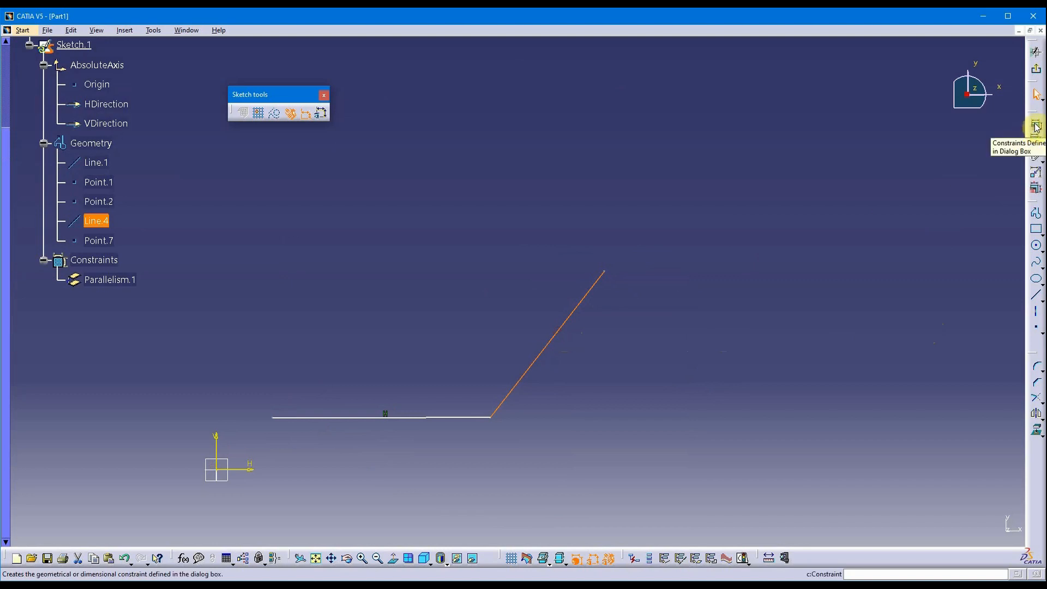
left_click_drag(1034, 117, 815, 93)
left_click(775, 202)
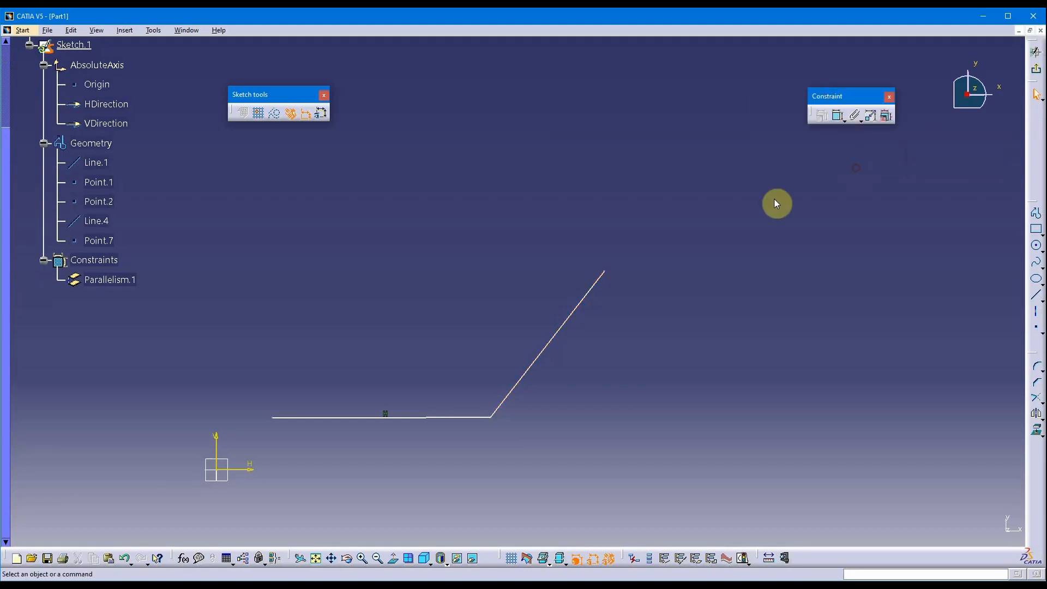
Apply a Vertical constraint to Line.4 via Constraints Defined in Dialog Box.
left_click(572, 321)
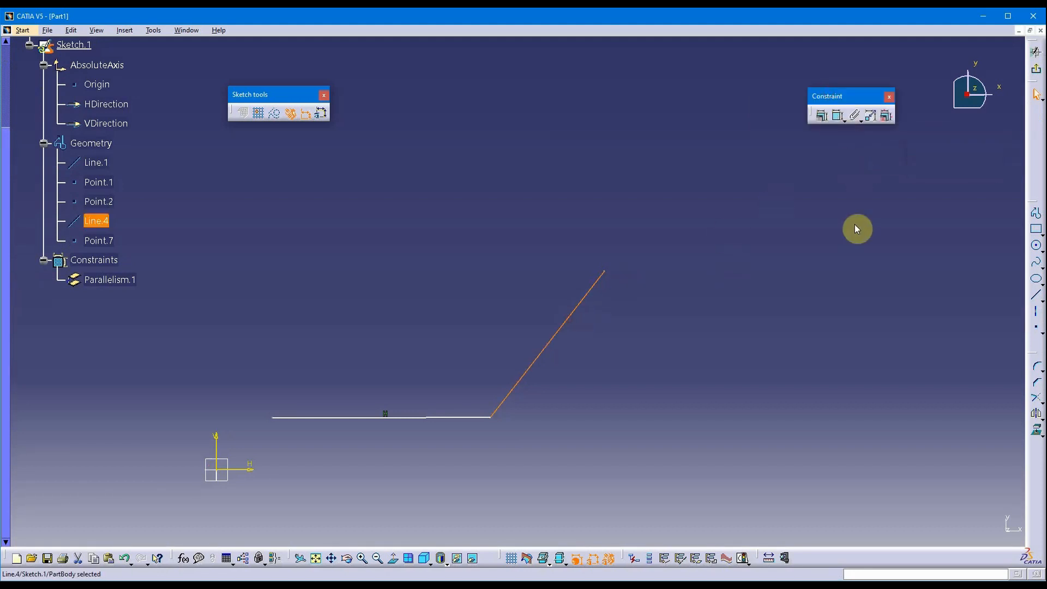
left_click(821, 115)
left_click_drag(813, 247, 813, 162)
left_click(852, 270)
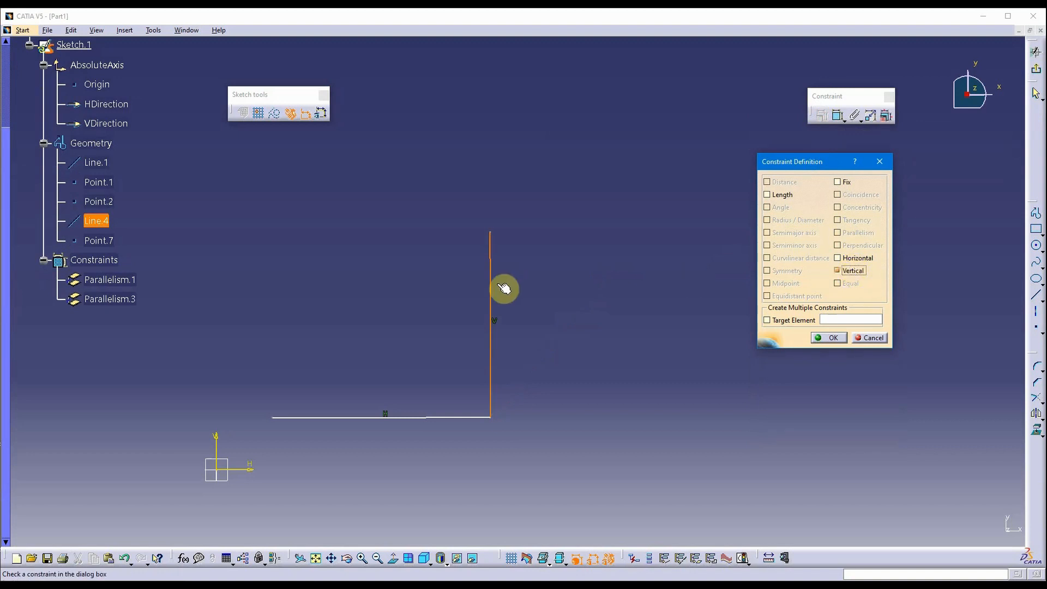
left_click(832, 338)
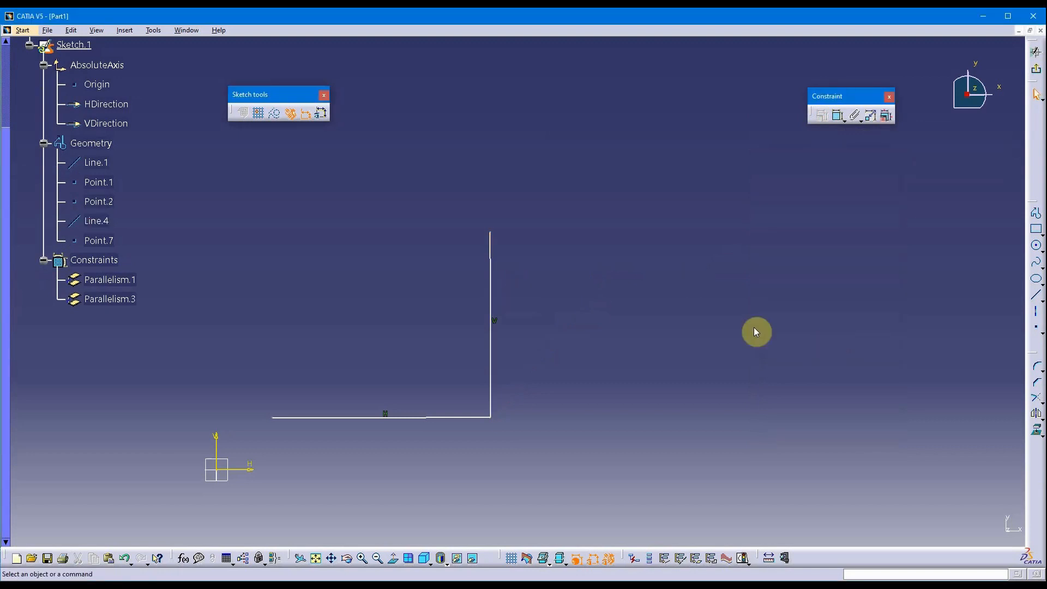
middle_click_drag(609, 311, 631, 311)
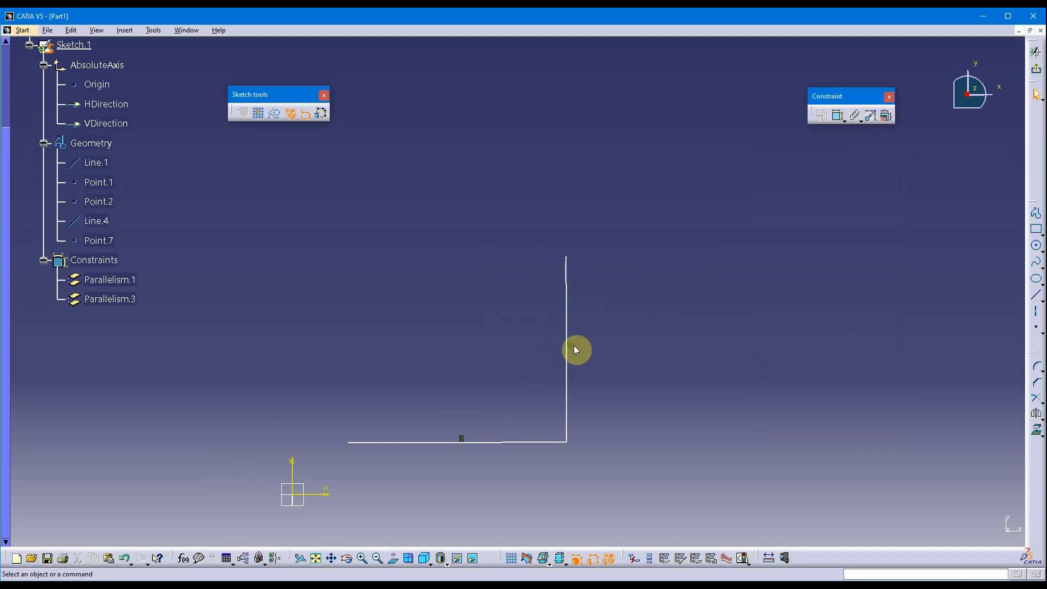
left_click(572, 330)
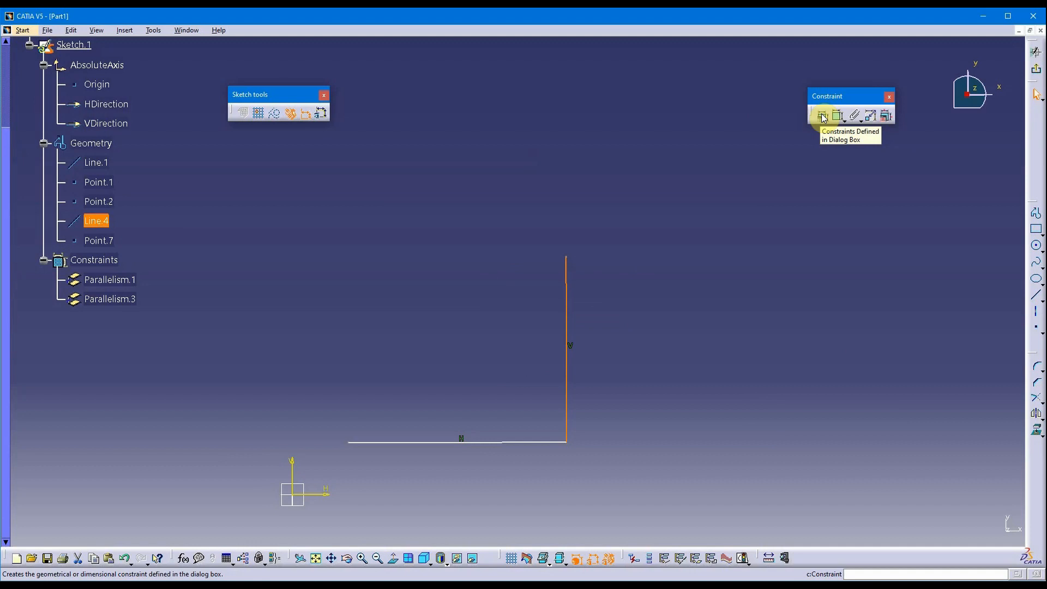
left_click(750, 229)
mouse_move(751, 229)
middle_mouse_down()
mouse_move(752, 276)
mouse_move(770, 286)
mouse_move(570, 460)
middle_mouse_up()
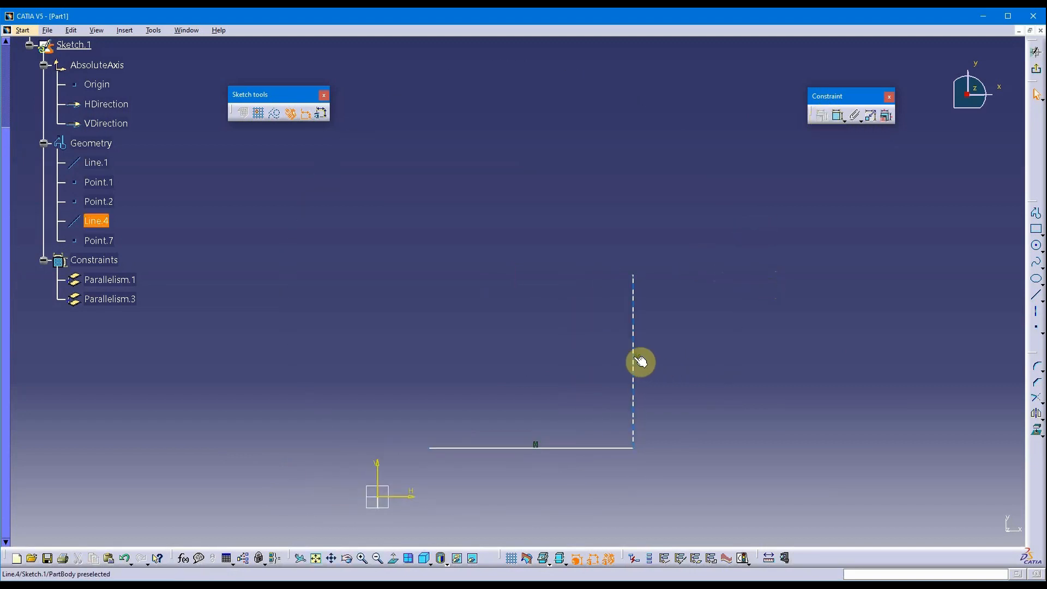
middle_click_drag(590, 406, 540, 376)
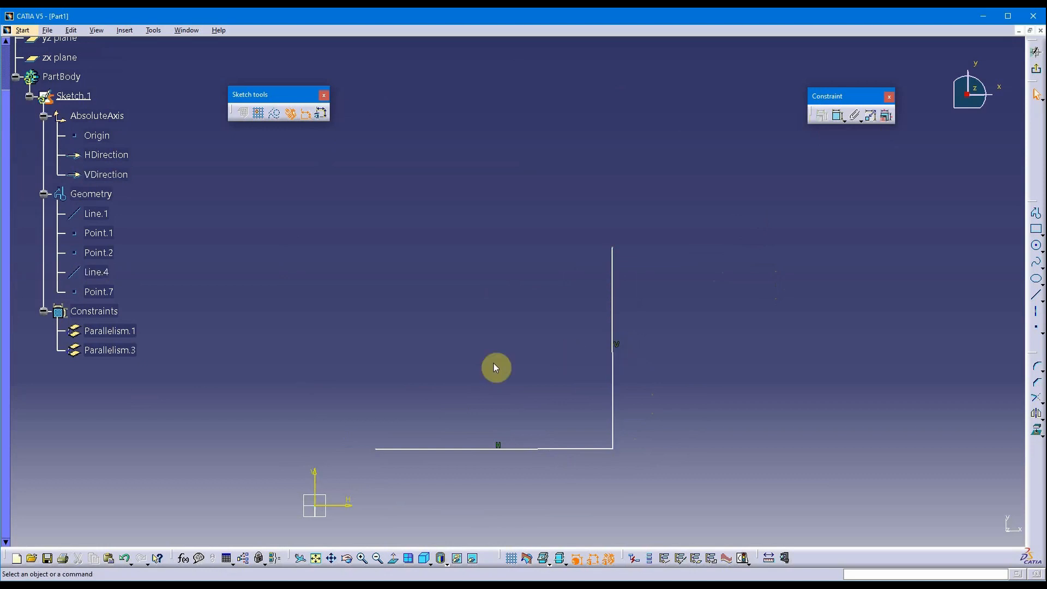
left_click(107, 350)
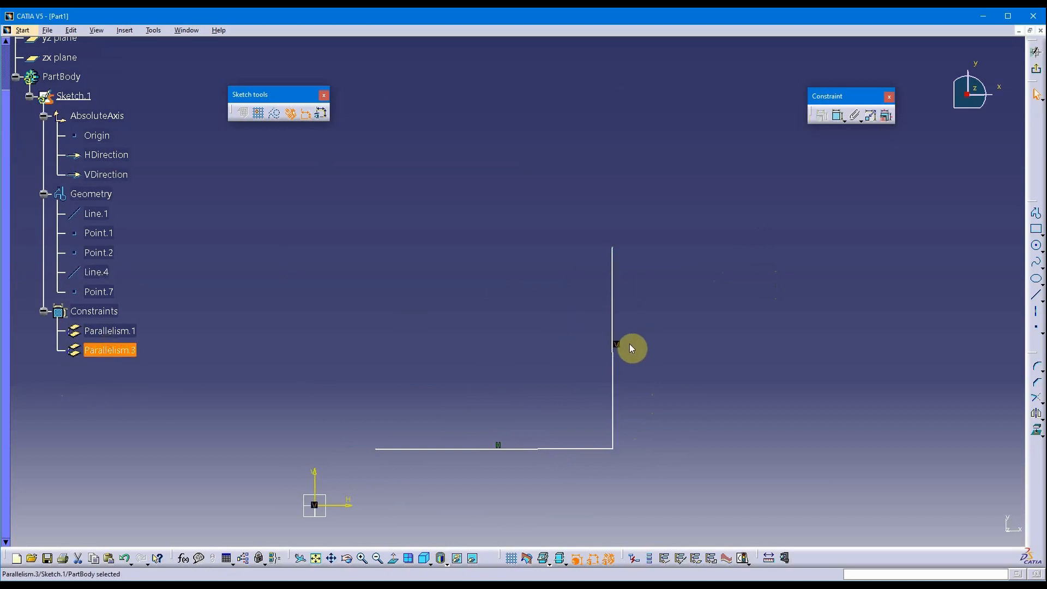
left_click(630, 348)
middle_click_drag(648, 354, 686, 283)
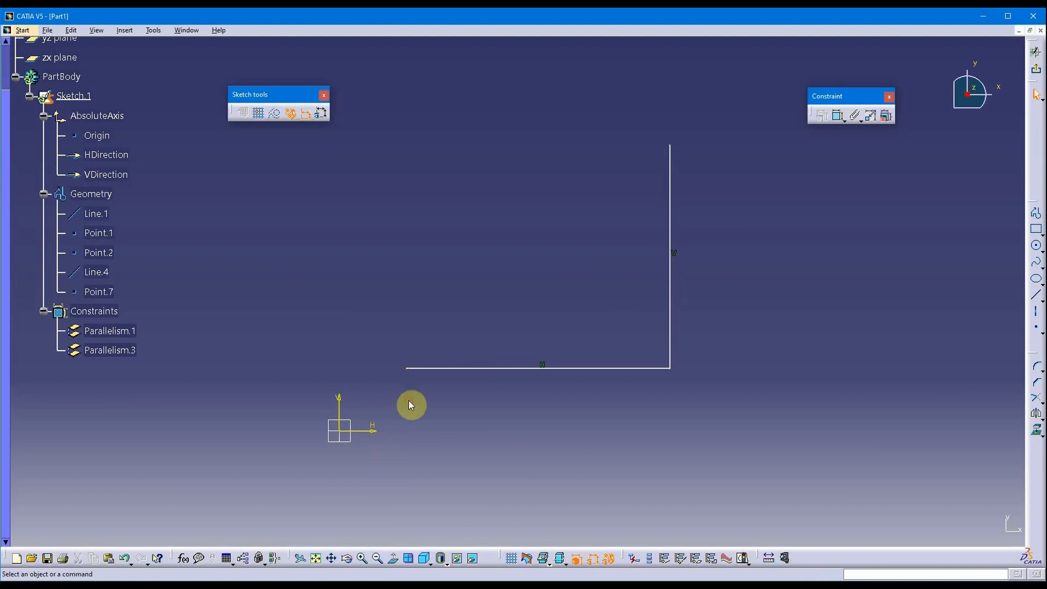
left_click(412, 372)
left_click(339, 432)
left_click(442, 401)
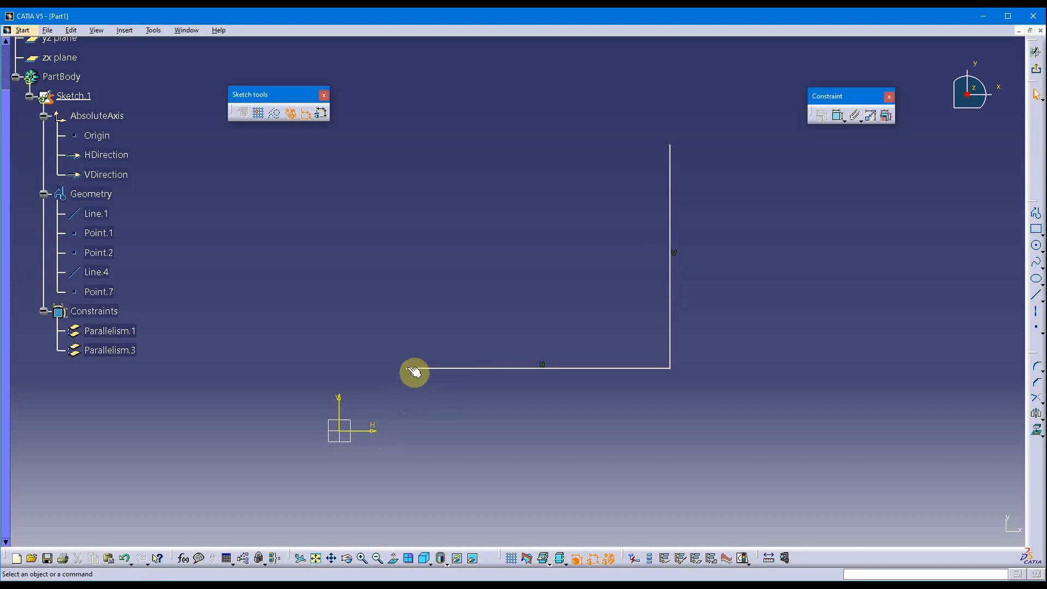
left_click(412, 373)
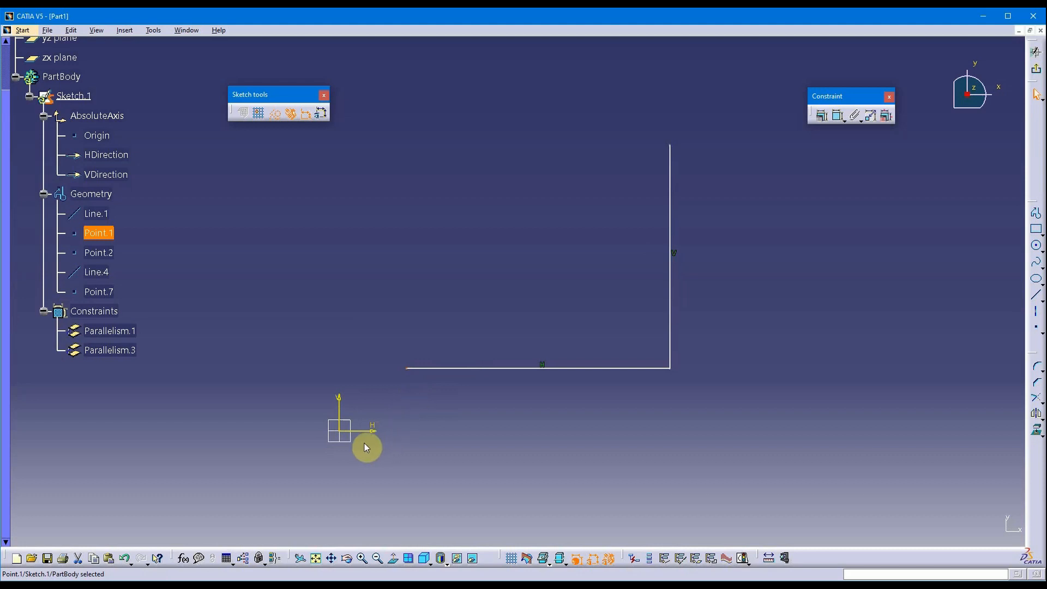
left_click(346, 434, "ctrl")
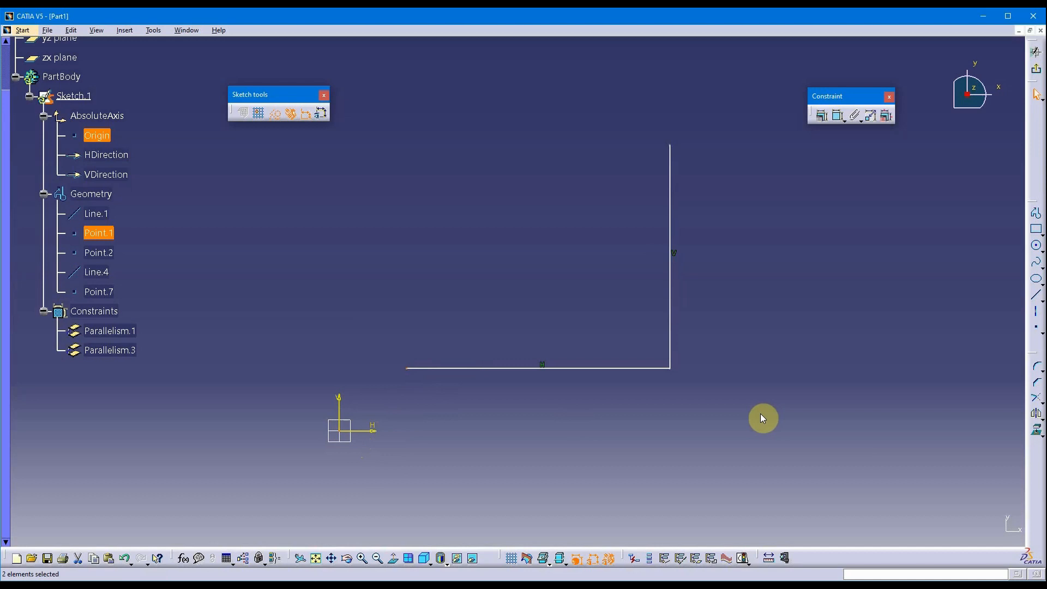
left_click(441, 298)
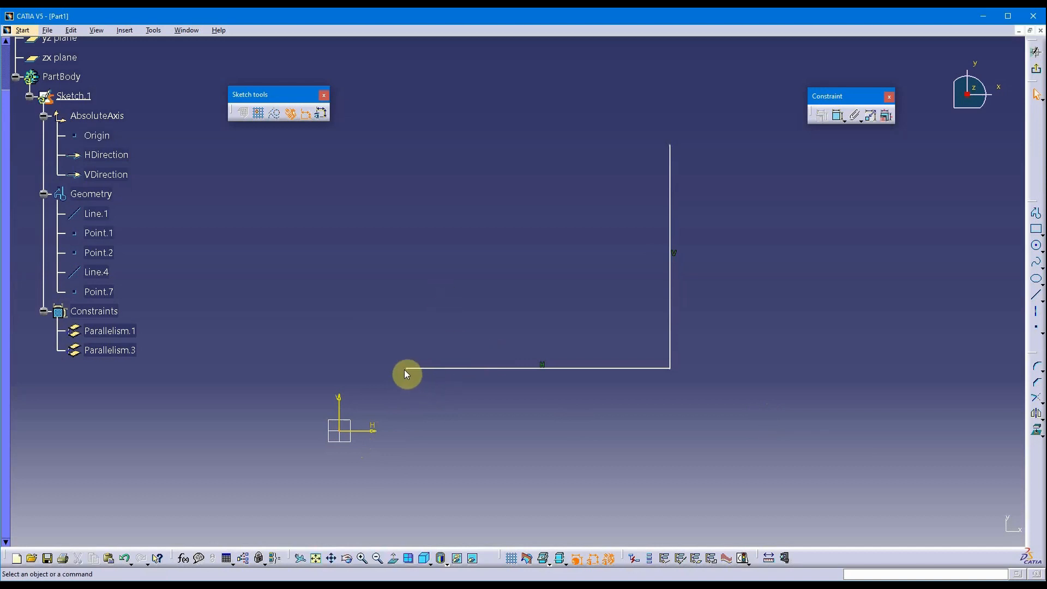
left_click(407, 369)
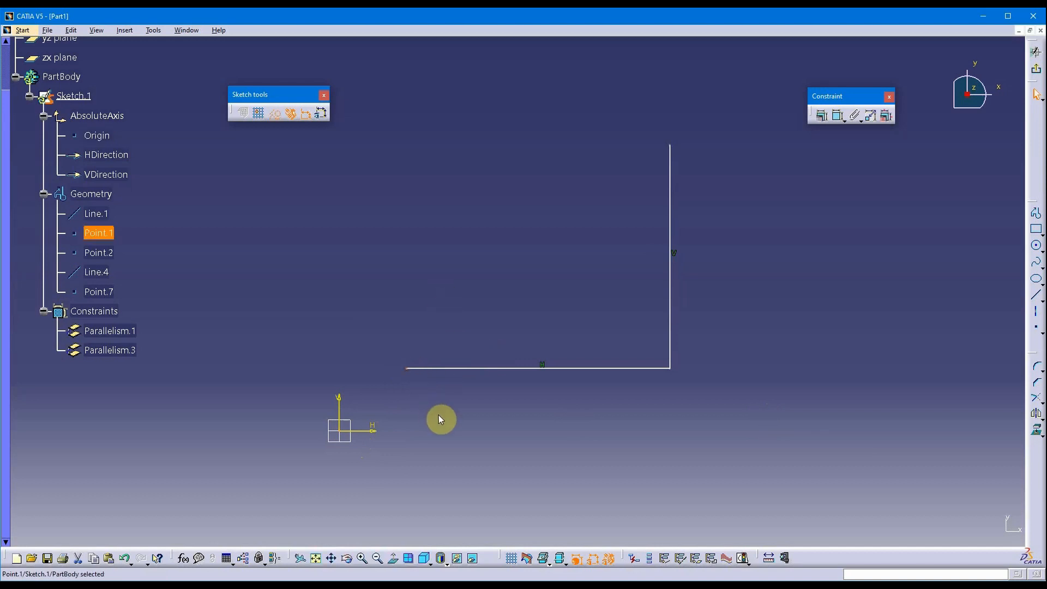
left_click(344, 433, "ctrl")
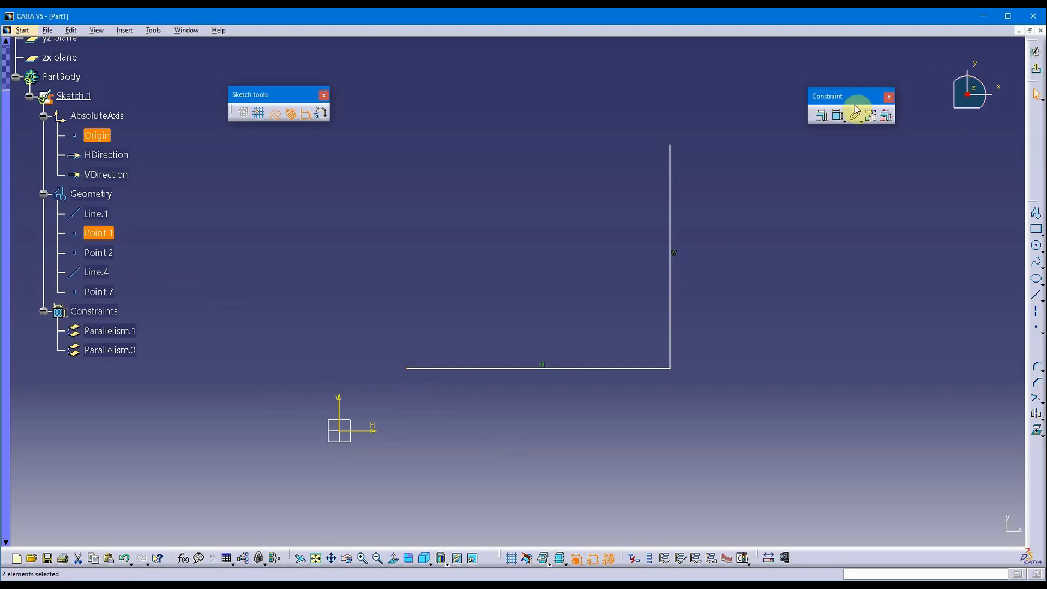
left_click(823, 117)
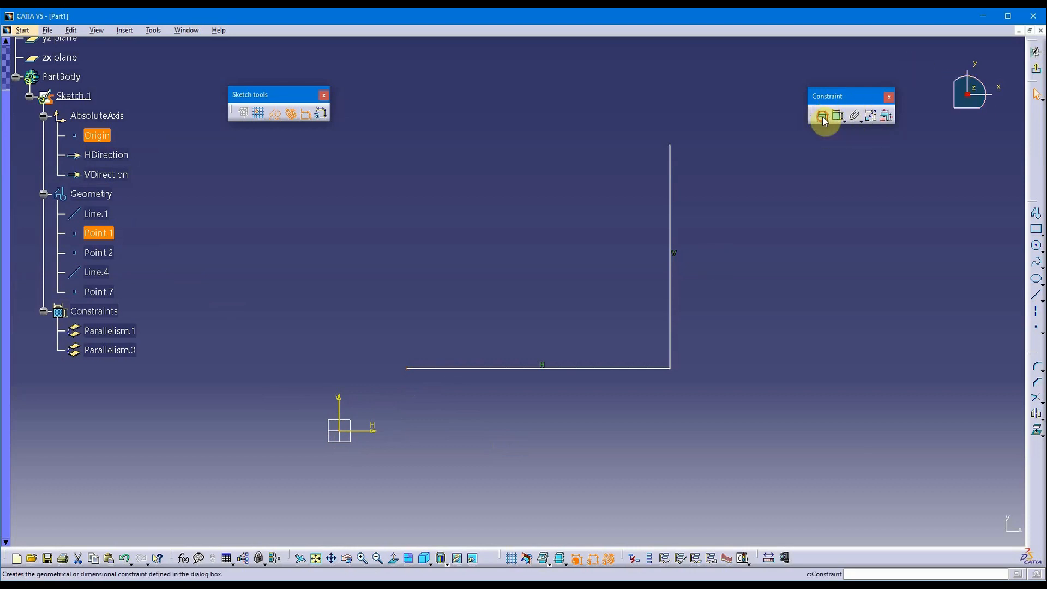
left_click(852, 195)
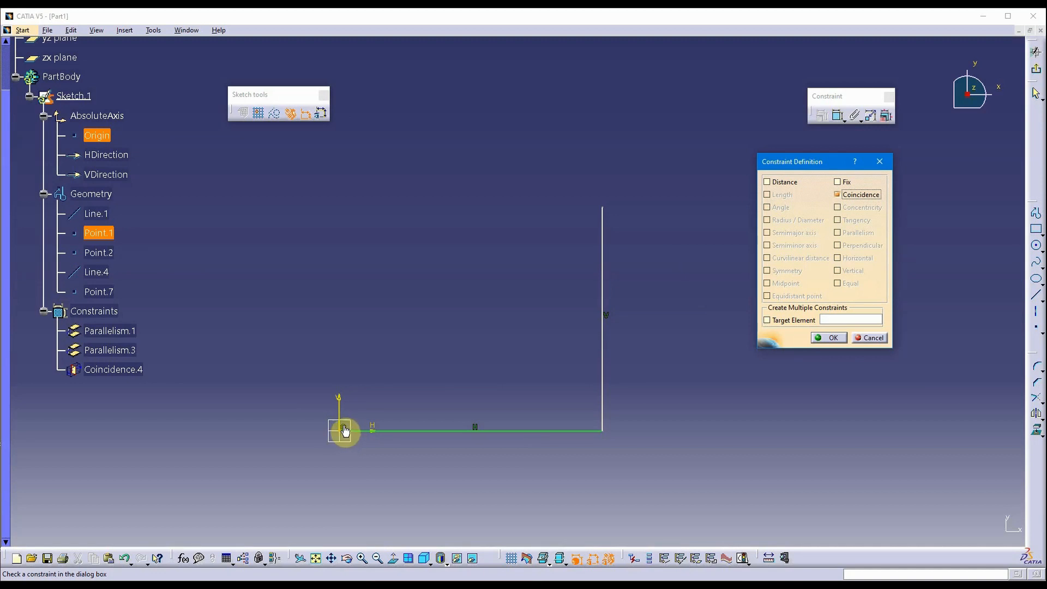
left_click(869, 339)
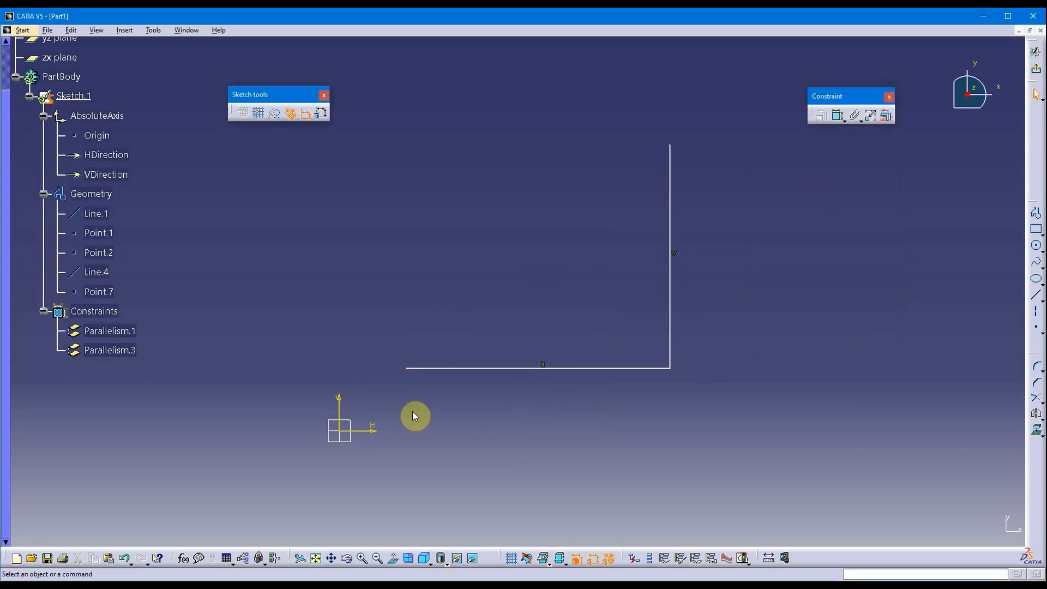
Turn the origin-to-endpoint dimension into Coincidence.5, pinning the line's left end to the origin.
left_click(408, 372)
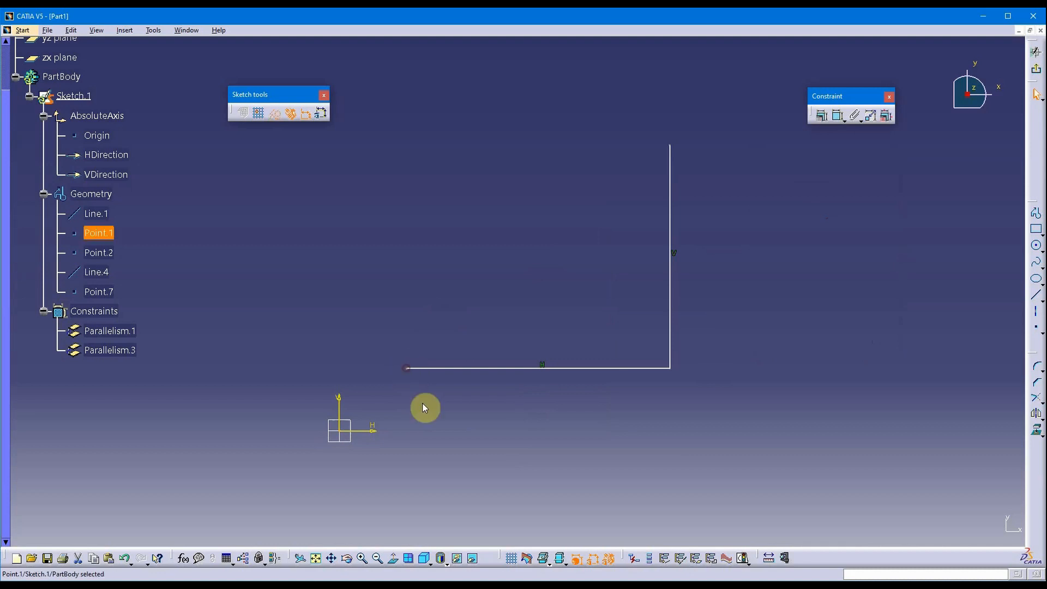
left_click(339, 431, "ctrl")
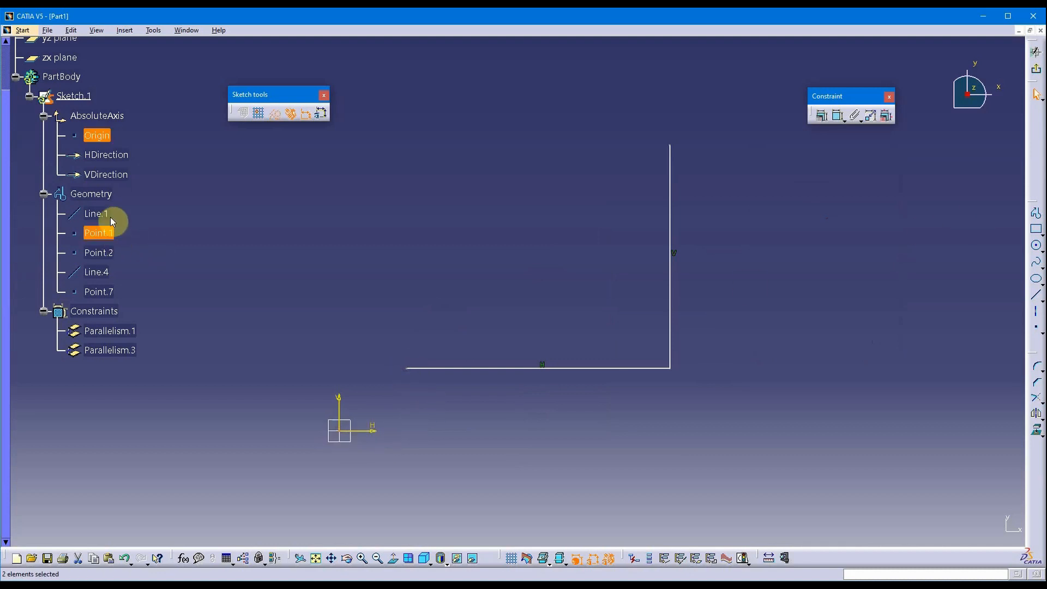
left_click(838, 118)
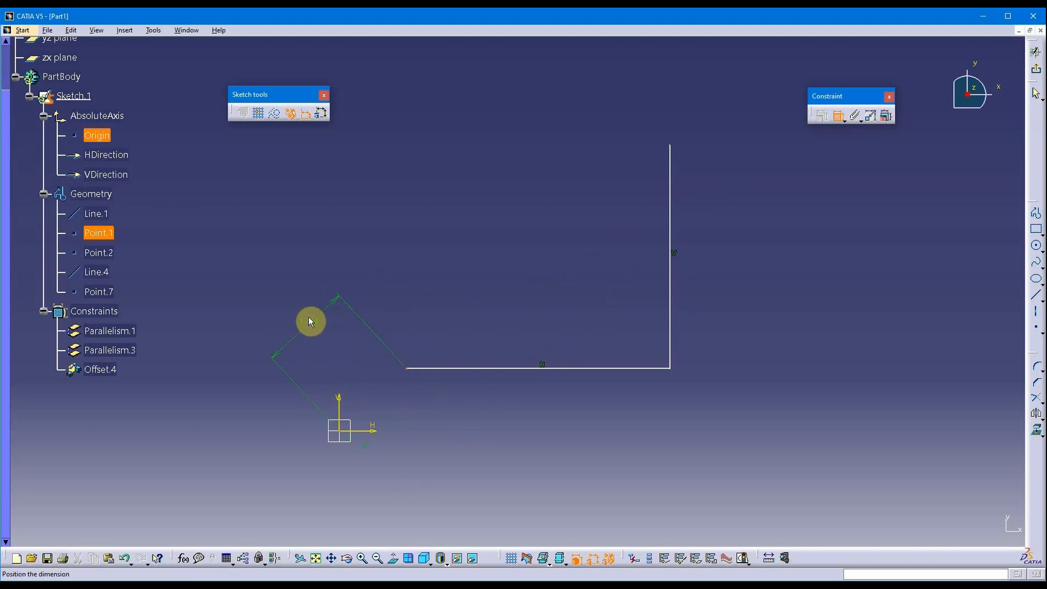
right_click(307, 316)
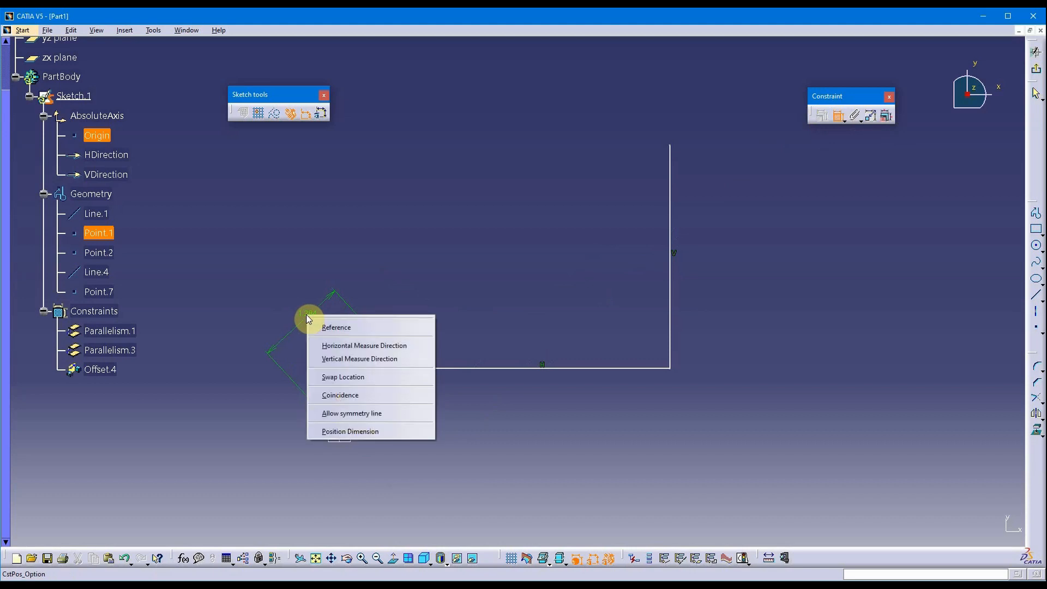
left_click(353, 396)
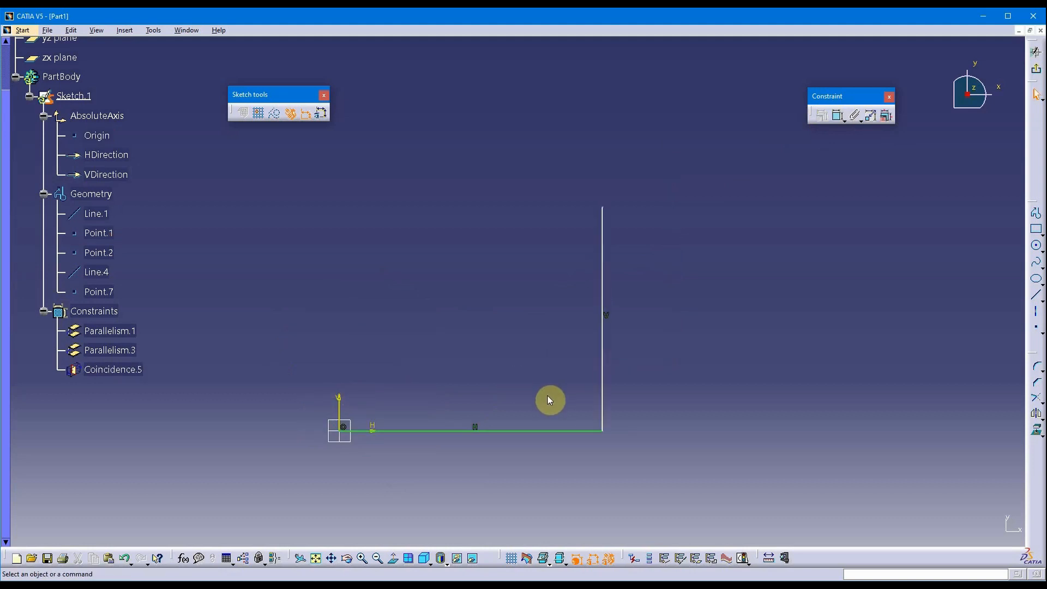
middle_click_drag(717, 304, 753, 350)
mouse_move(485, 383)
middle_mouse_down()
mouse_move(492, 355)
mouse_move(489, 375)
middle_mouse_up()
left_click(491, 354)
middle_click_drag(522, 324, 494, 381)
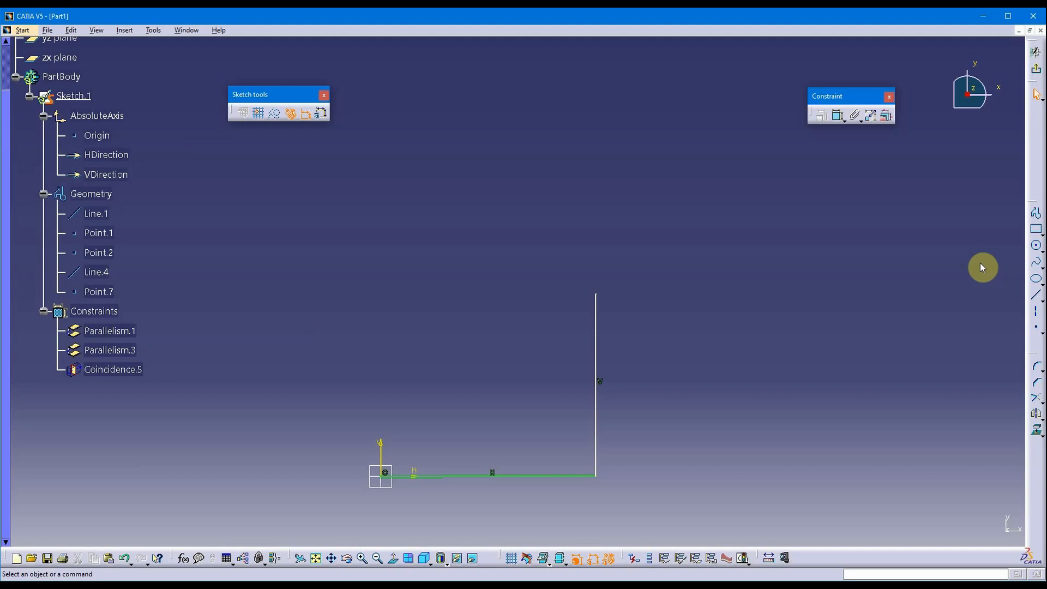
Draw arc Circle.1 from the vertical line's top to above the origin using Three Point Arc Starting With Limits.
left_click(1043, 253)
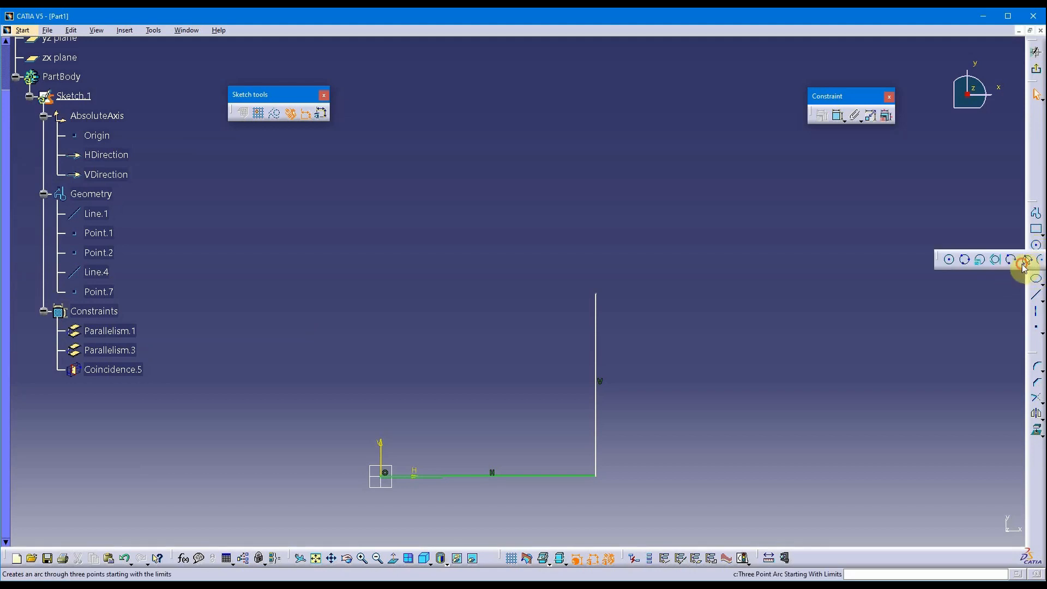
left_click(1019, 264)
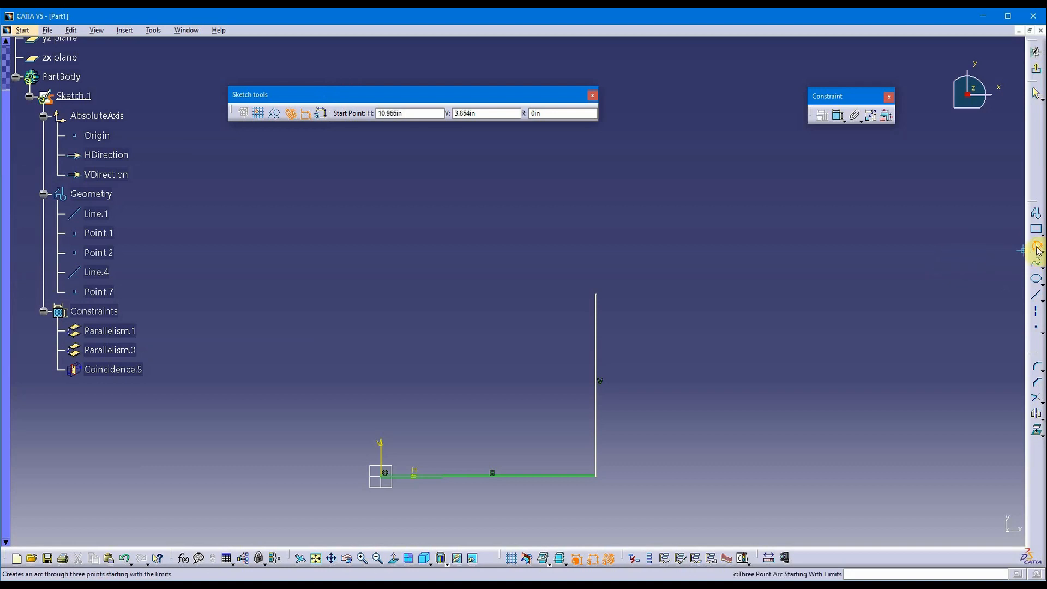
left_click(595, 294)
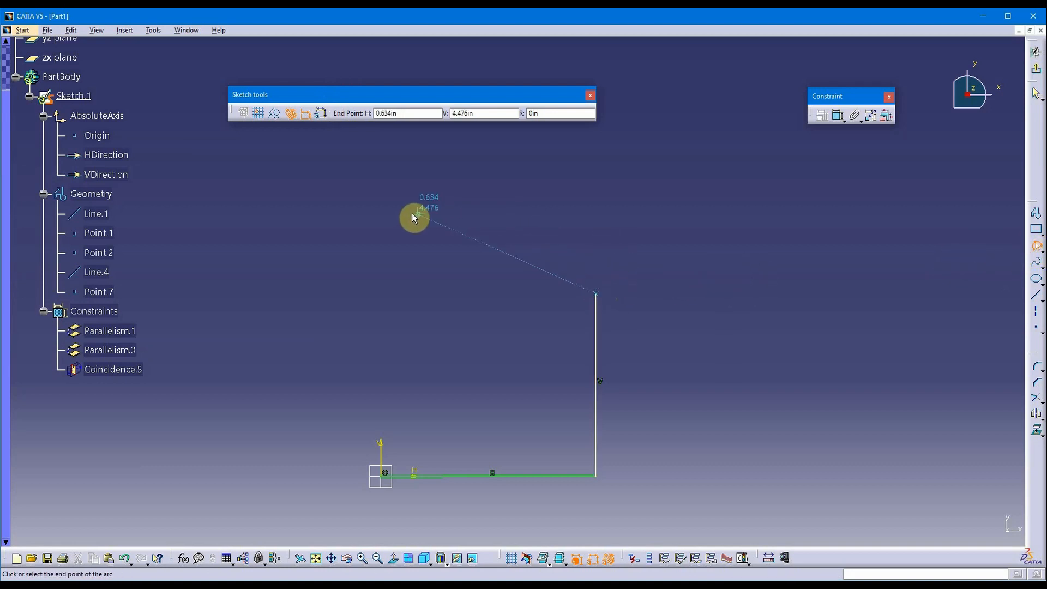
left_click(381, 293)
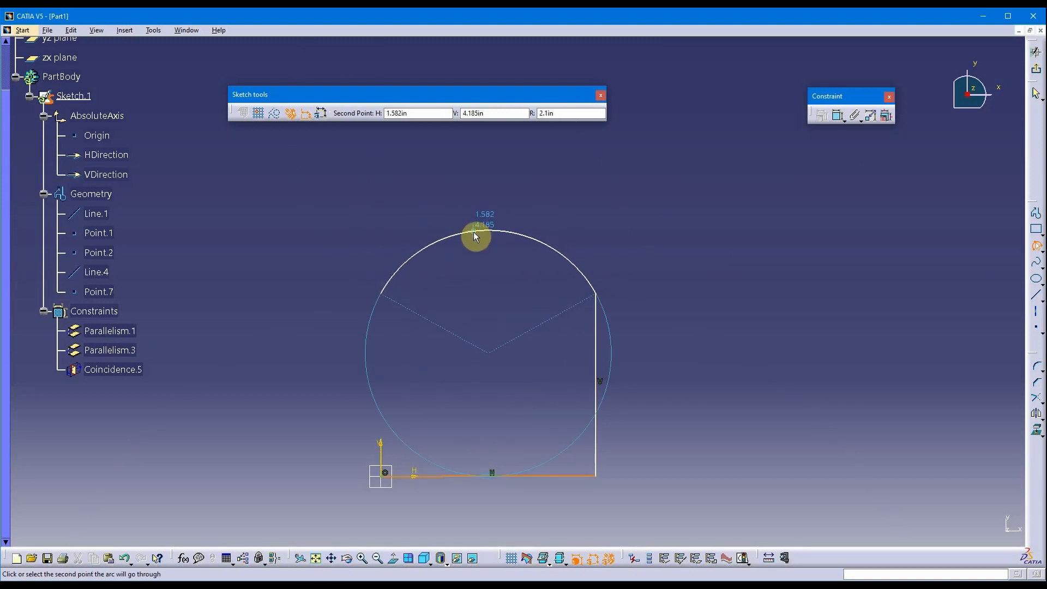
left_click(474, 231)
left_click(204, 376)
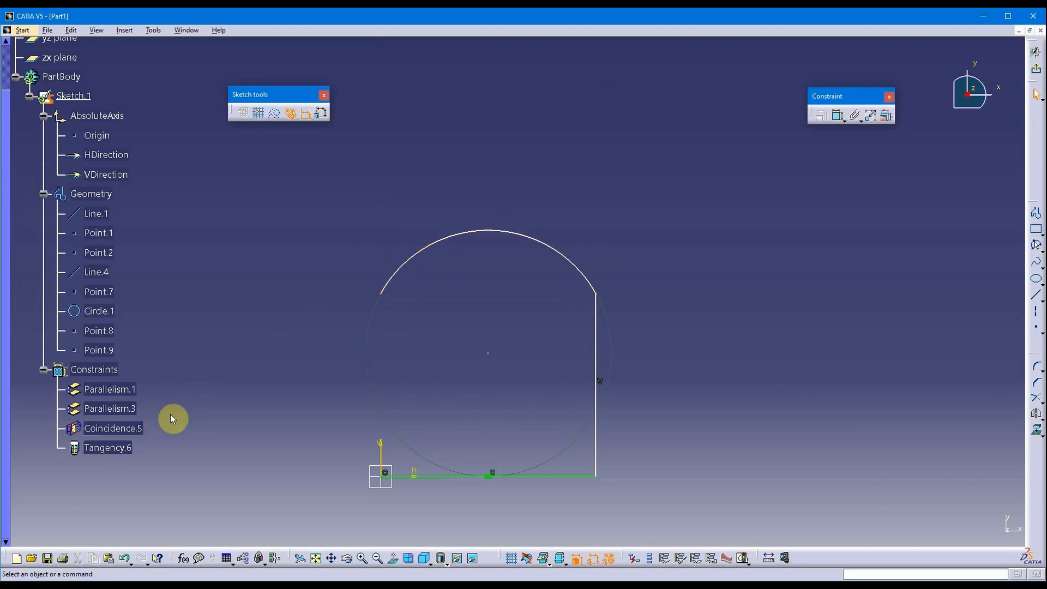
Delete the Tangency.6 constraint that ties the arc to the bottom line.
left_click(206, 375)
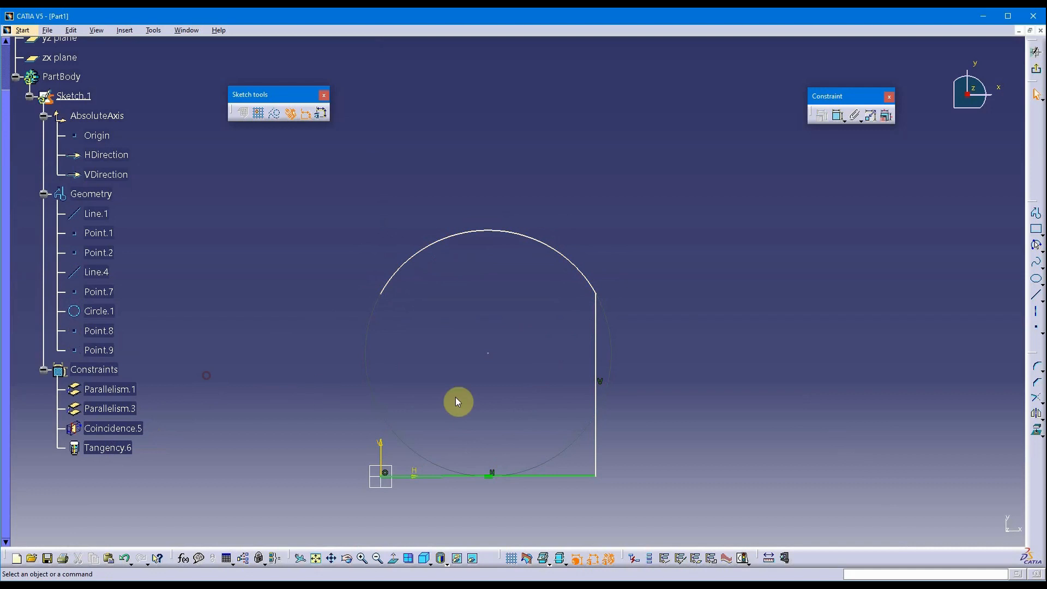
middle_click_drag(475, 436, 464, 371)
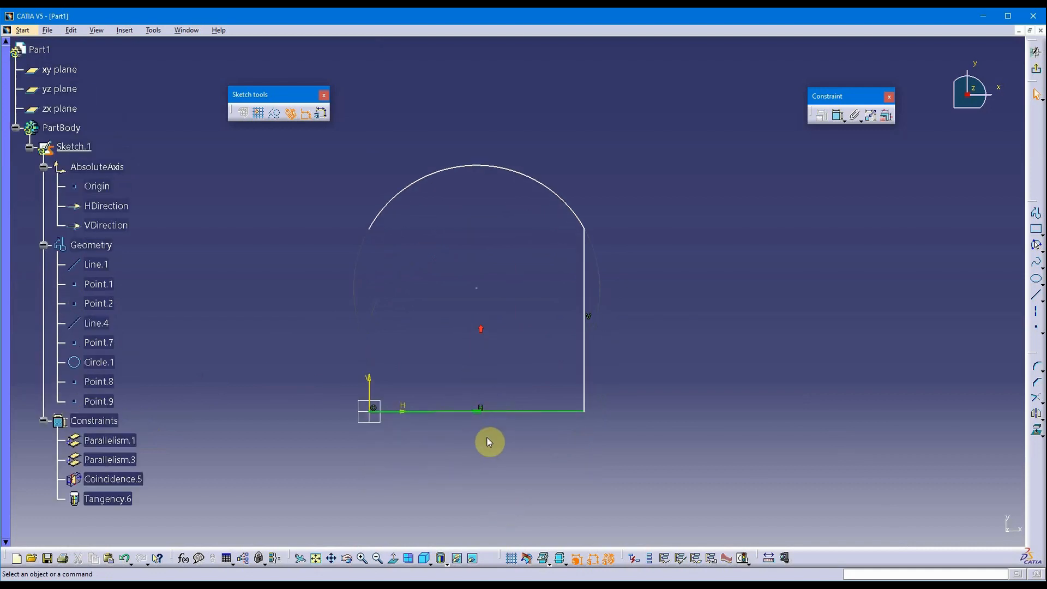
scroll(278, 385, "down", 3)
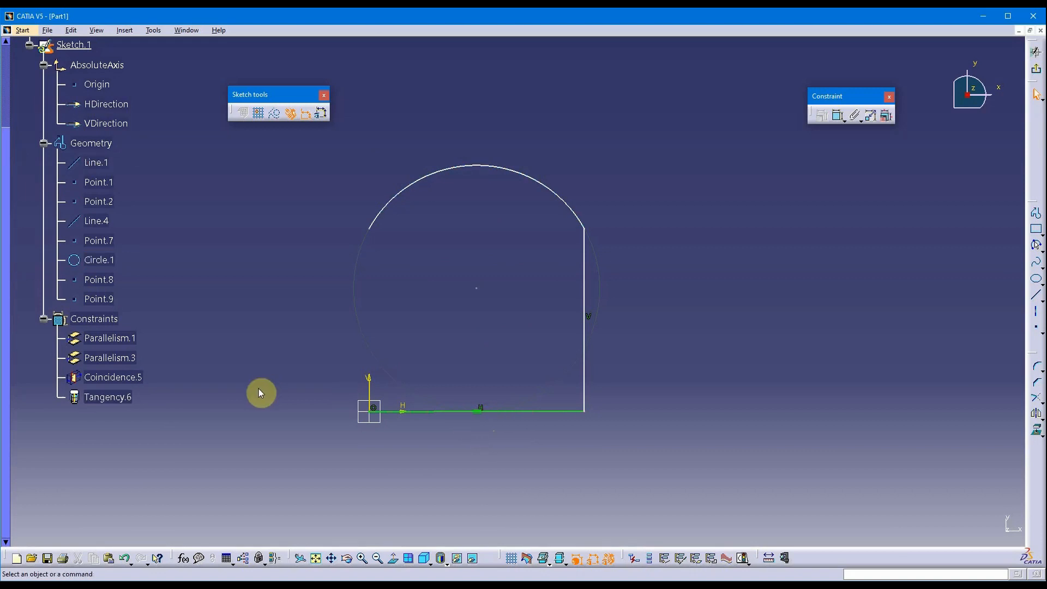
left_click(116, 404)
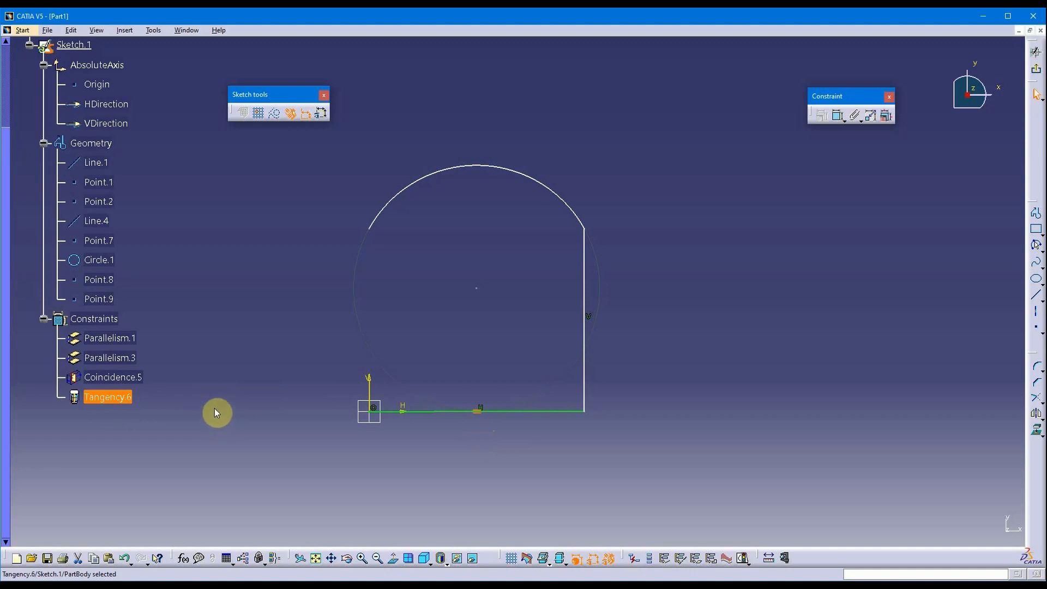
key("Delete")
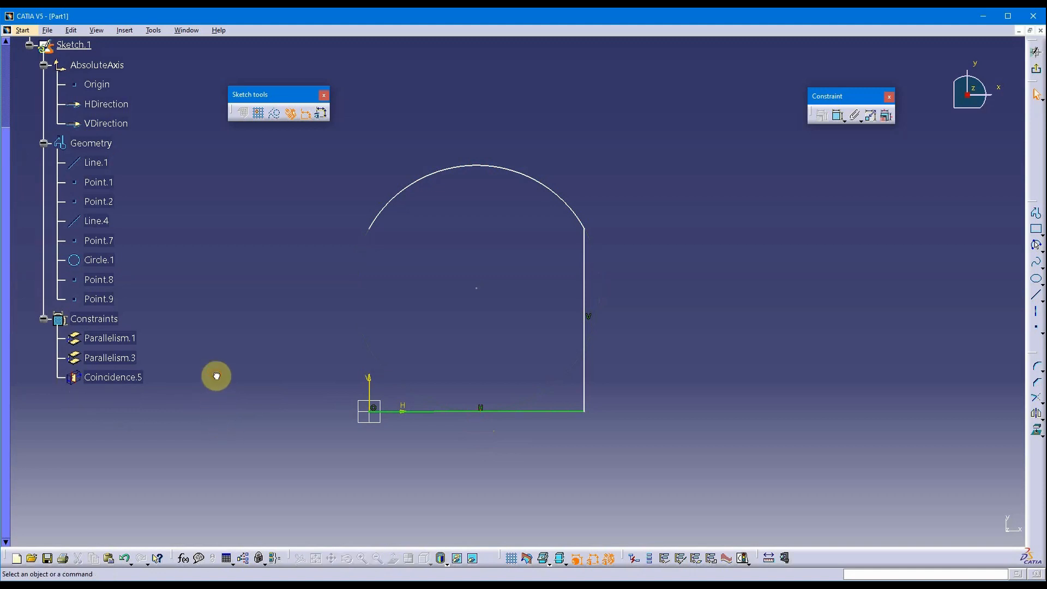
Constrain the arc tangent to the right vertical line, creating Tangency.7.
left_click(563, 200)
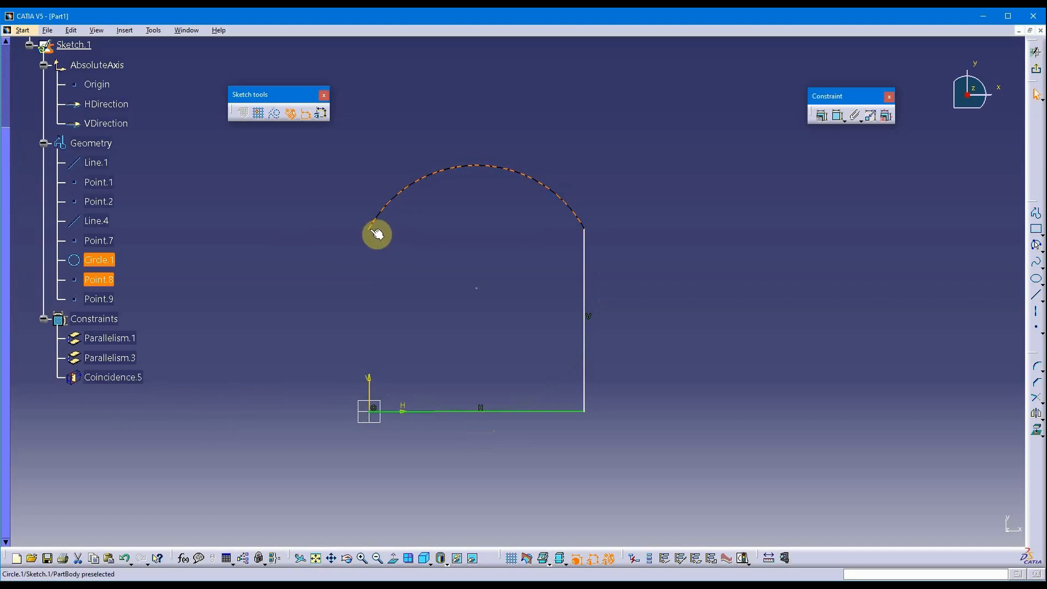
left_click(694, 200)
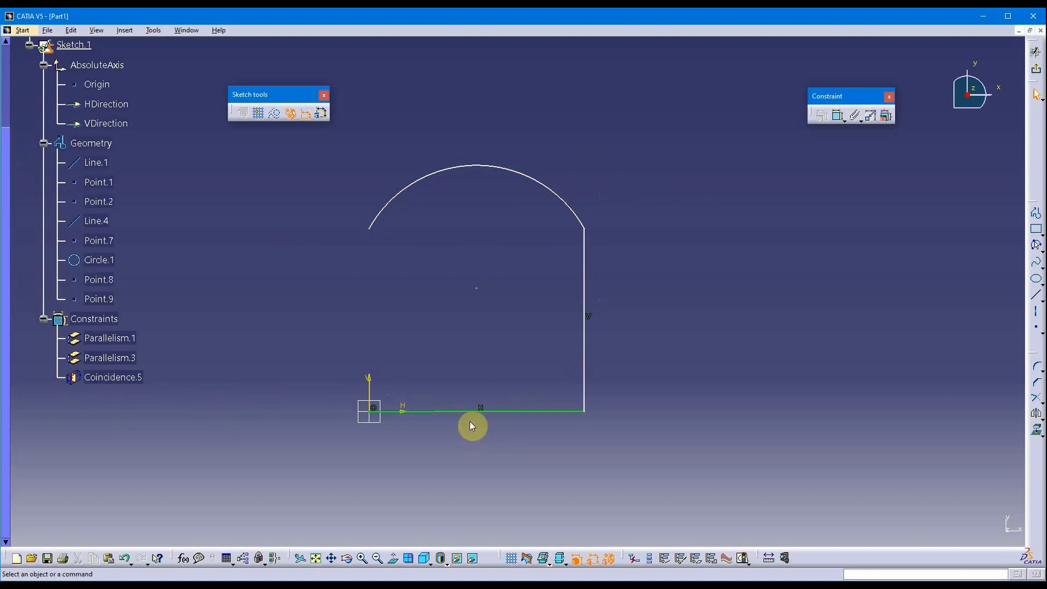
left_click(559, 199)
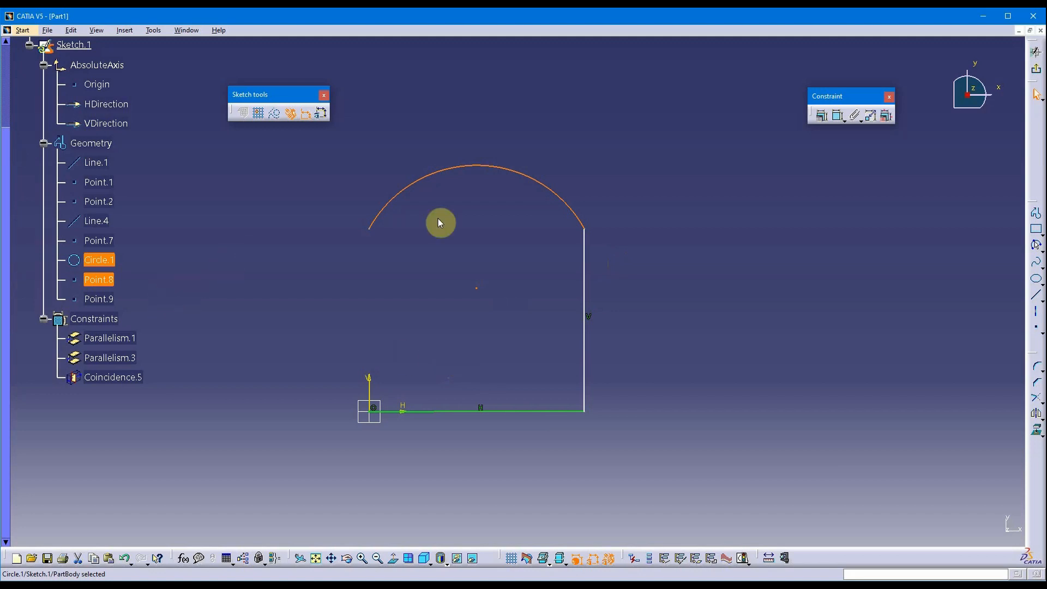
left_click(667, 210)
left_click(560, 198)
left_click(585, 261)
left_click(610, 197)
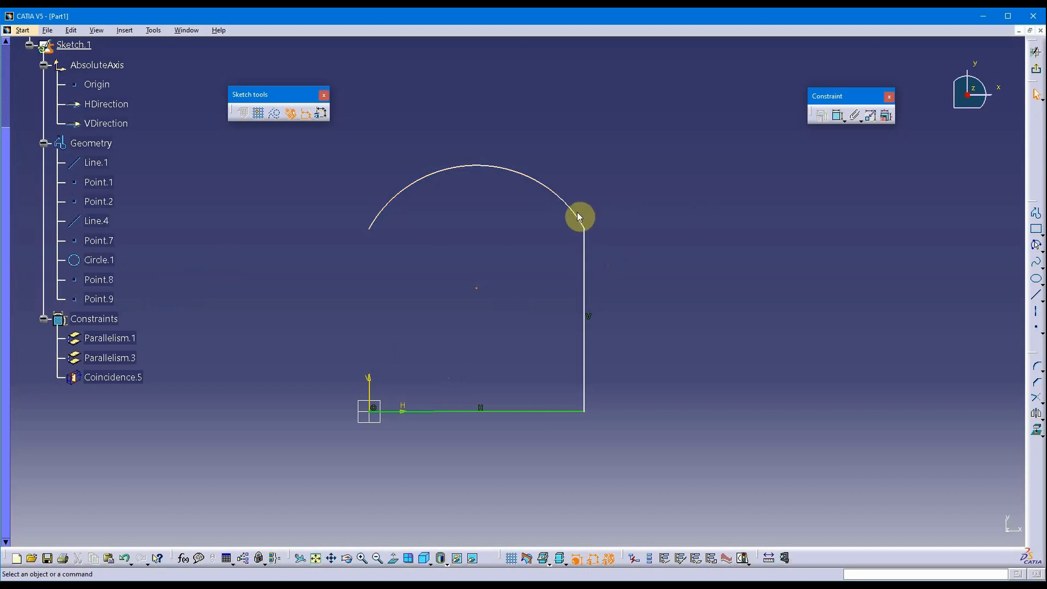
left_click(577, 216)
left_click(584, 262, "ctrl")
left_click(821, 117)
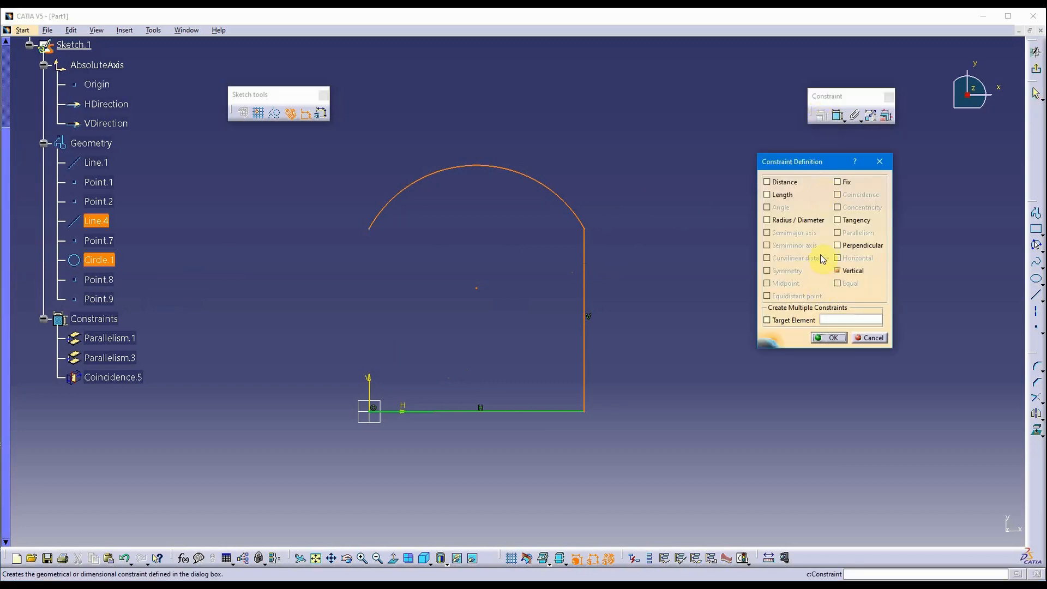
left_click(848, 220)
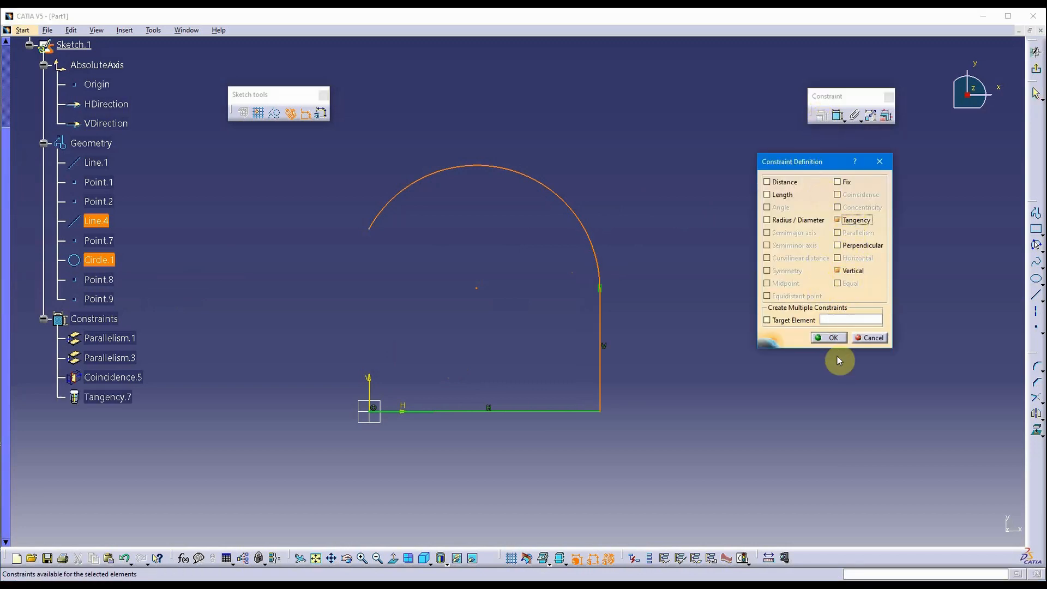
left_click(828, 338)
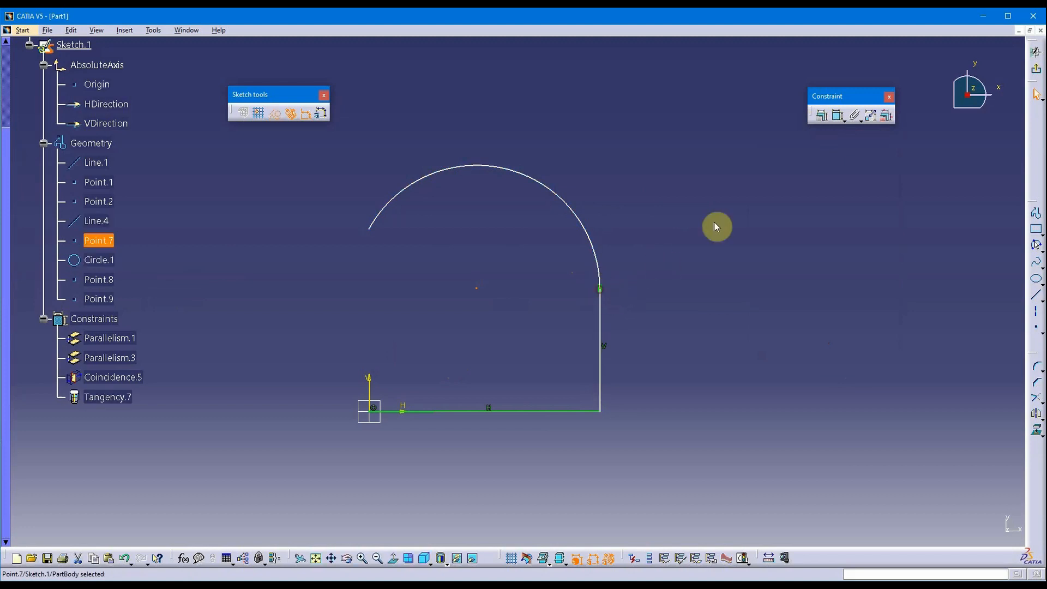
Draw a vertical line from the arc's left endpoint down to the sketch origin.
left_click(1035, 295)
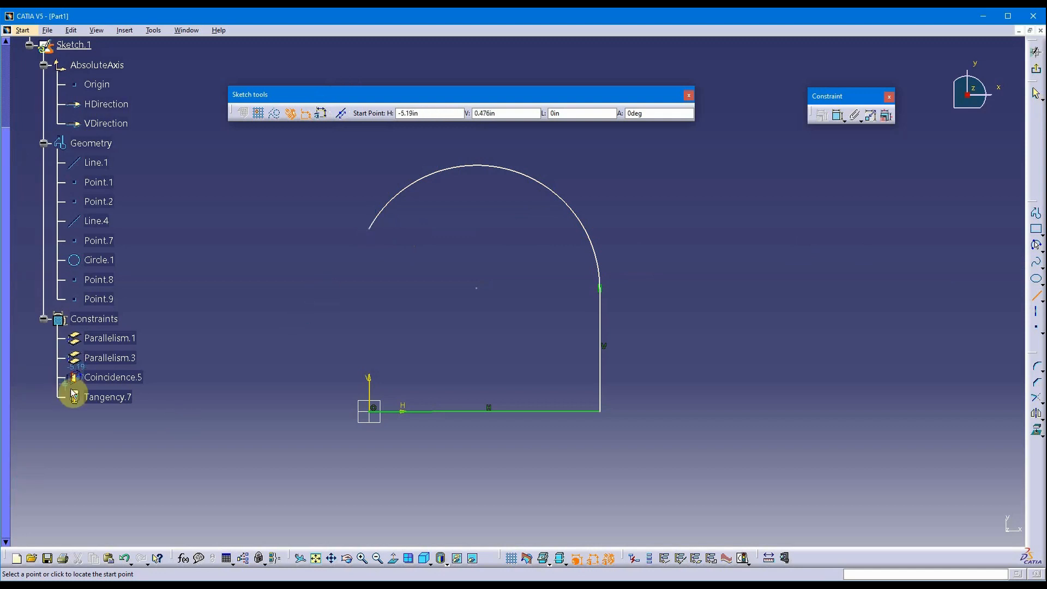
left_click(375, 232)
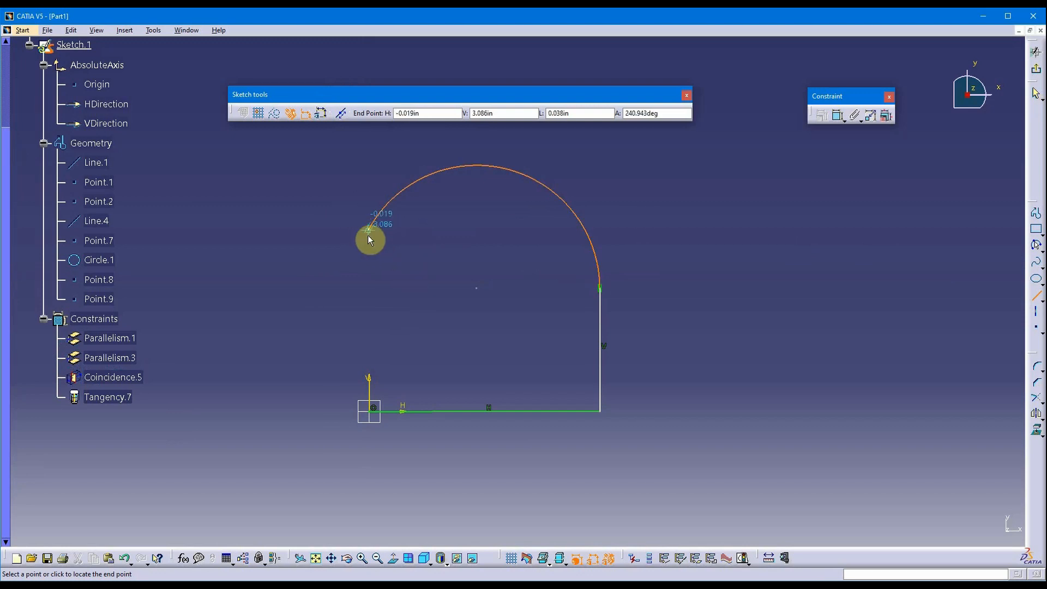
left_click(376, 415)
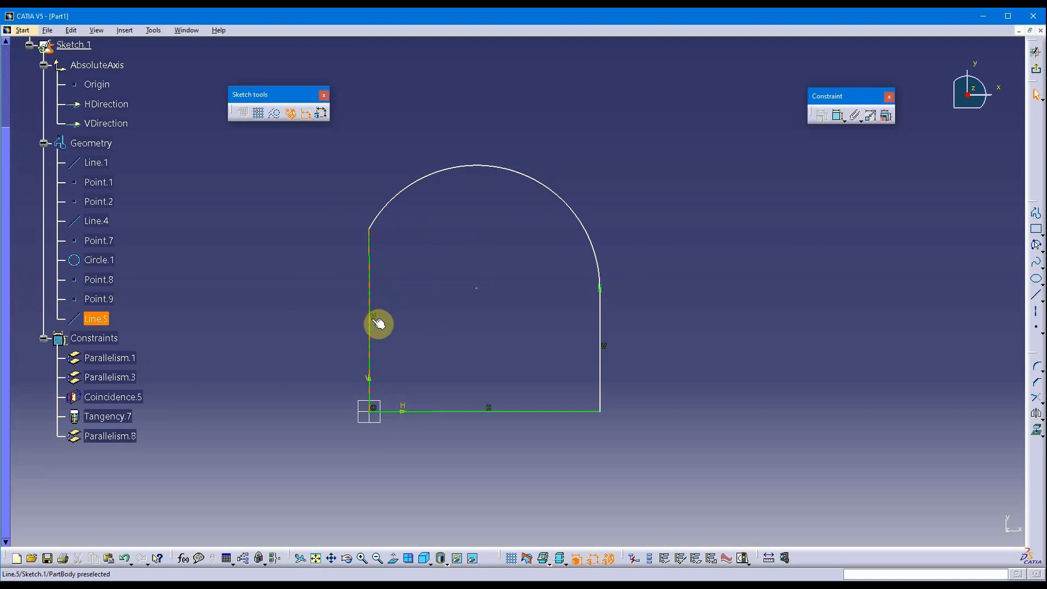
Select the new Parallelism.8 constraint, then the new left line Line.5.
left_click(128, 434)
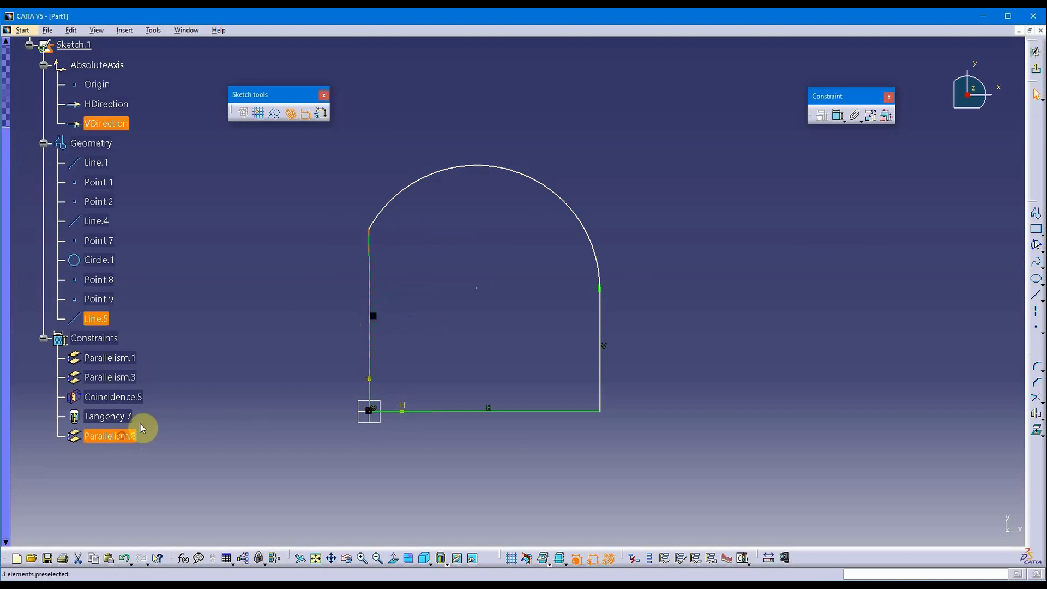
left_click(428, 269)
middle_click_drag(427, 269, 412, 311)
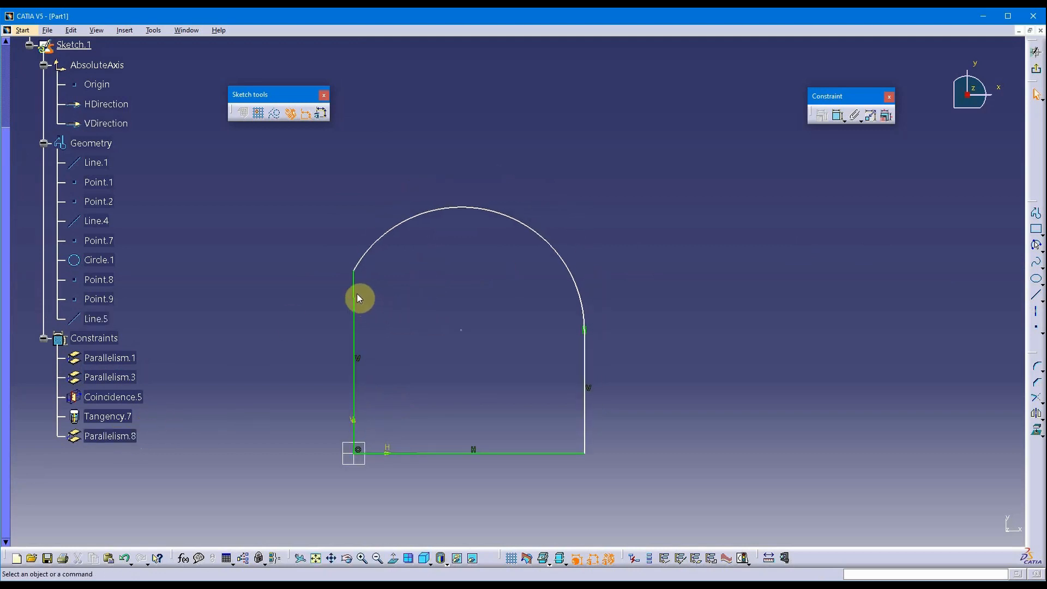
left_click(358, 295)
left_click(392, 227, "ctrl")
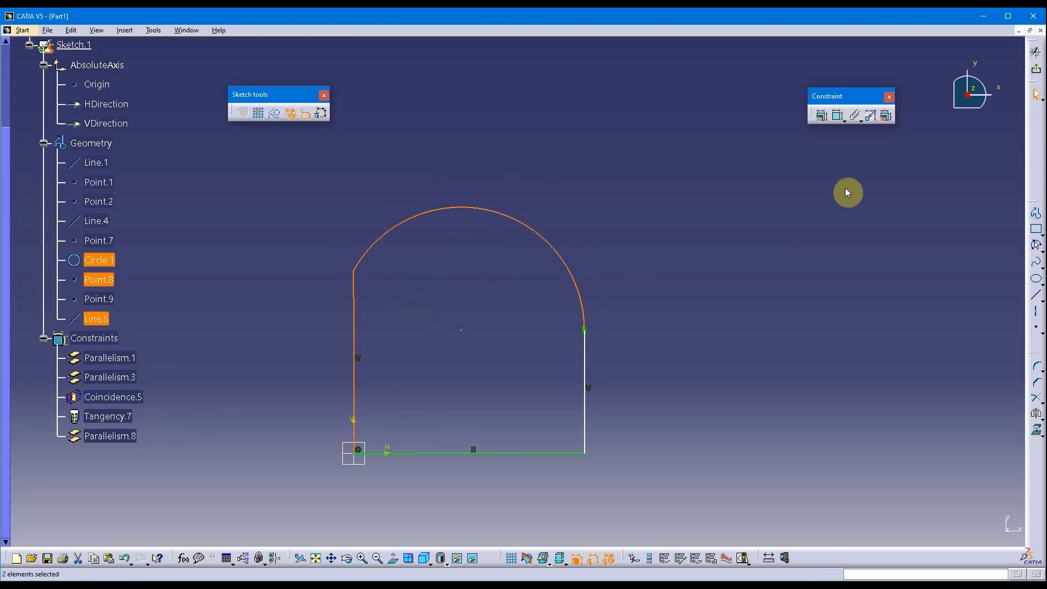
left_click(780, 228)
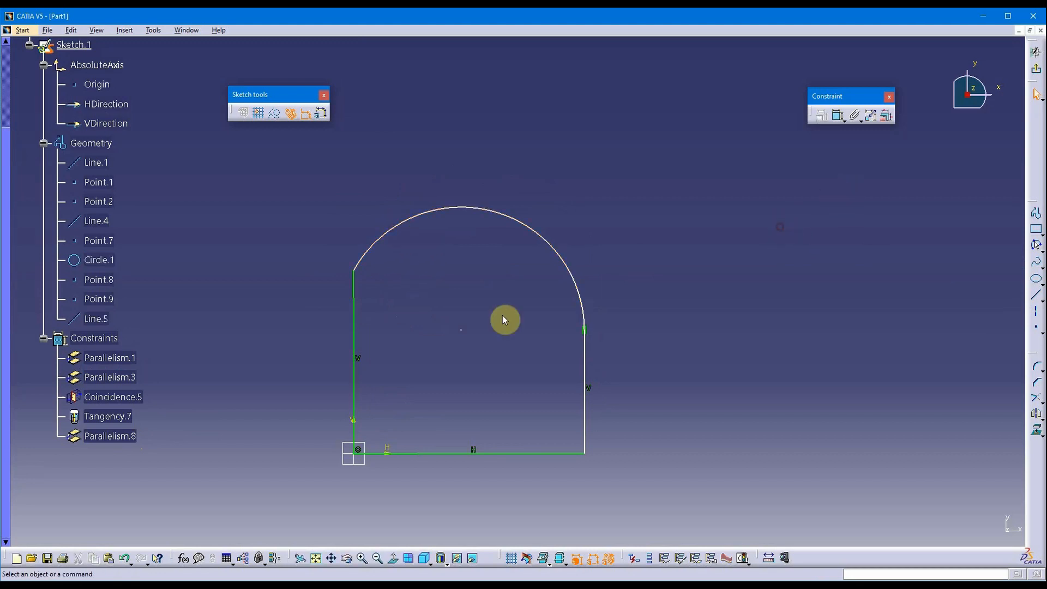
left_click(358, 296)
left_click(373, 254, "ctrl")
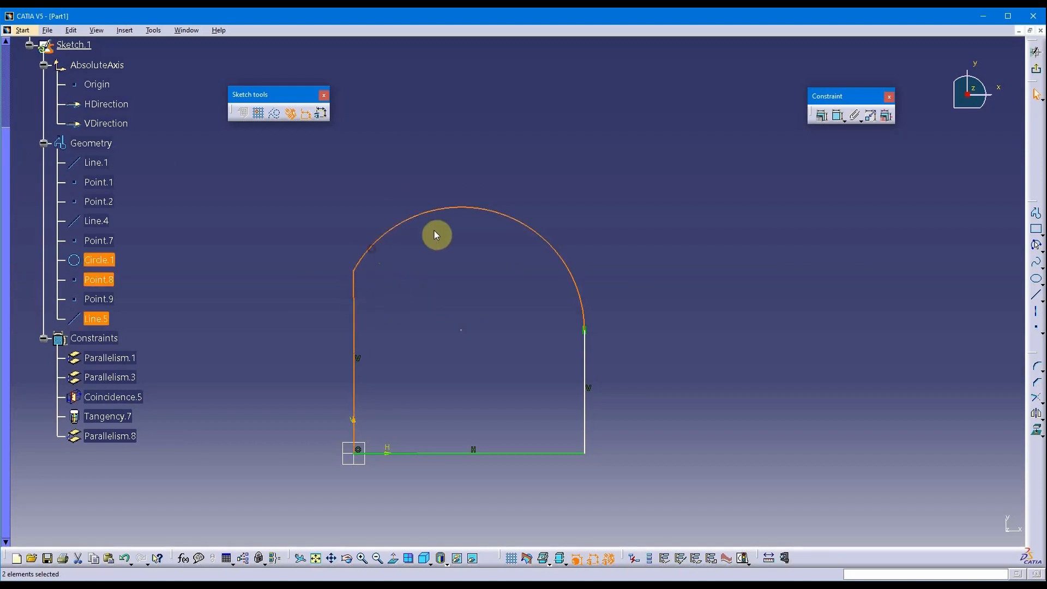
left_click(821, 115)
left_click(853, 219)
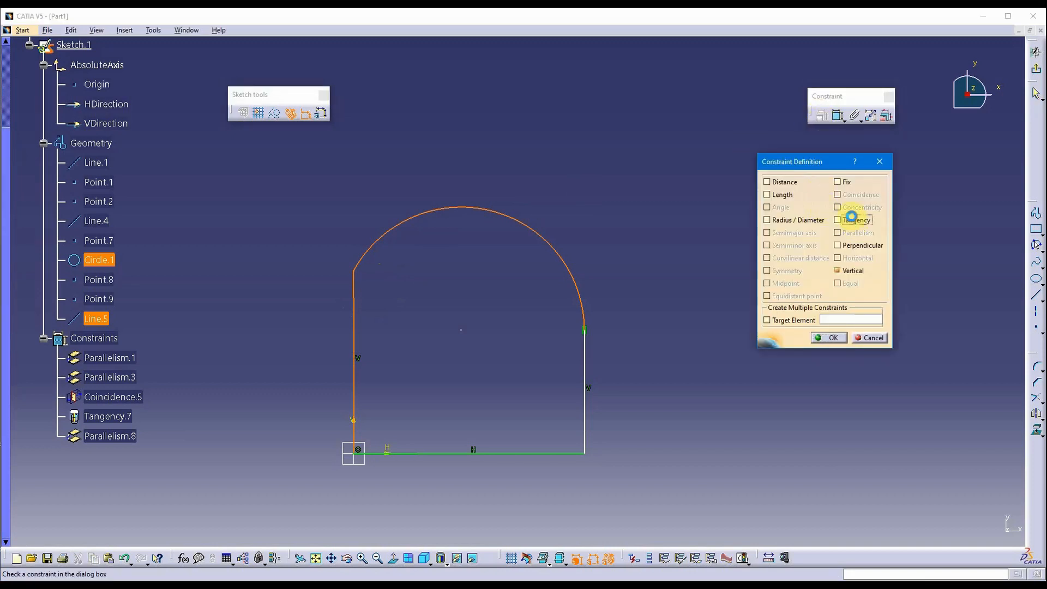
left_click(826, 338)
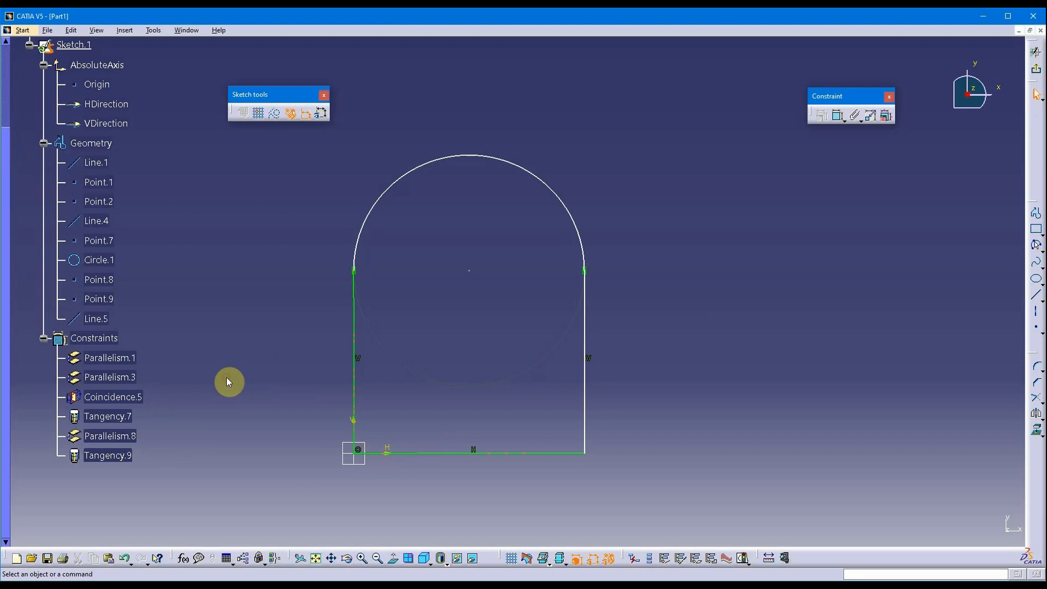
left_click(131, 420)
left_click(126, 453)
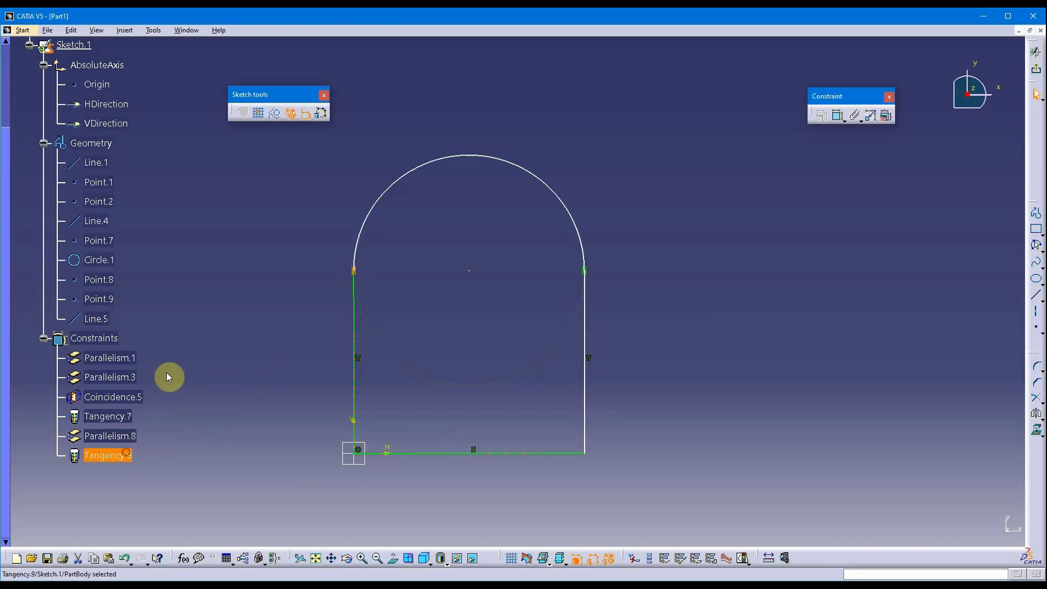
left_click(163, 380)
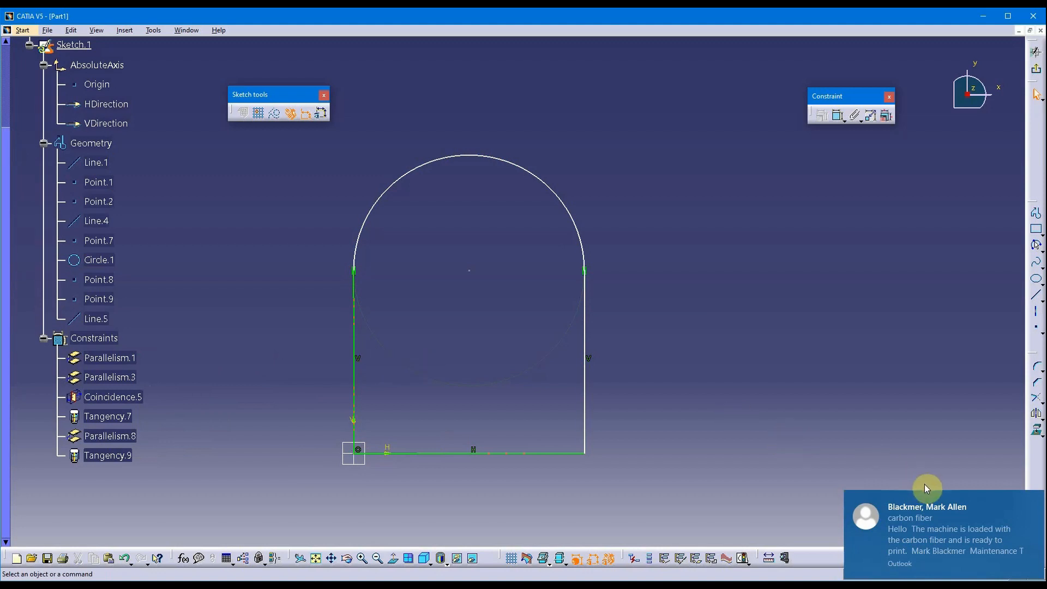
left_click(931, 496)
left_click(560, 386)
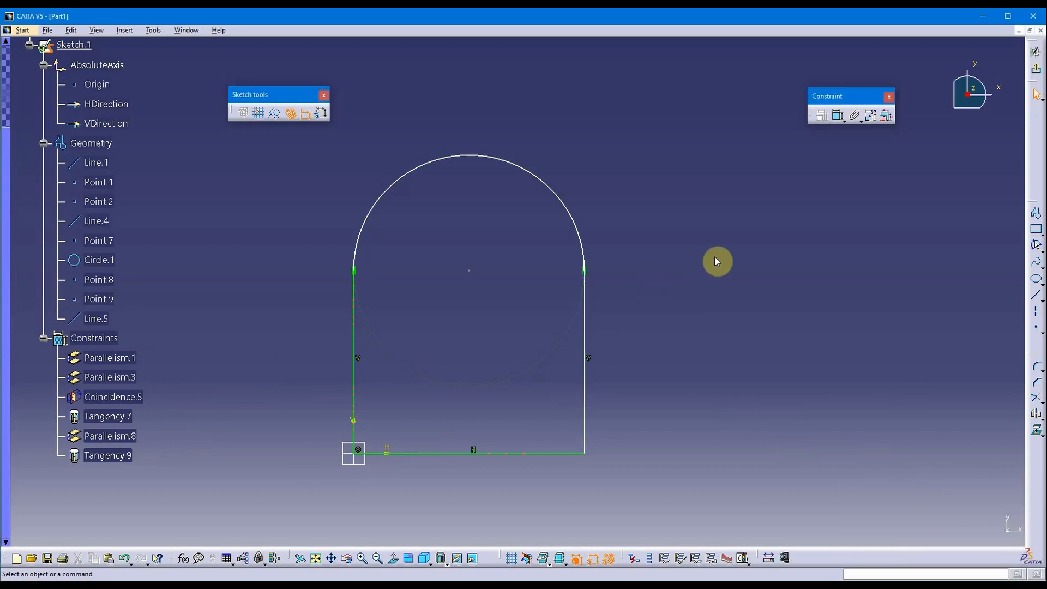
middle_click_drag(667, 295, 649, 339)
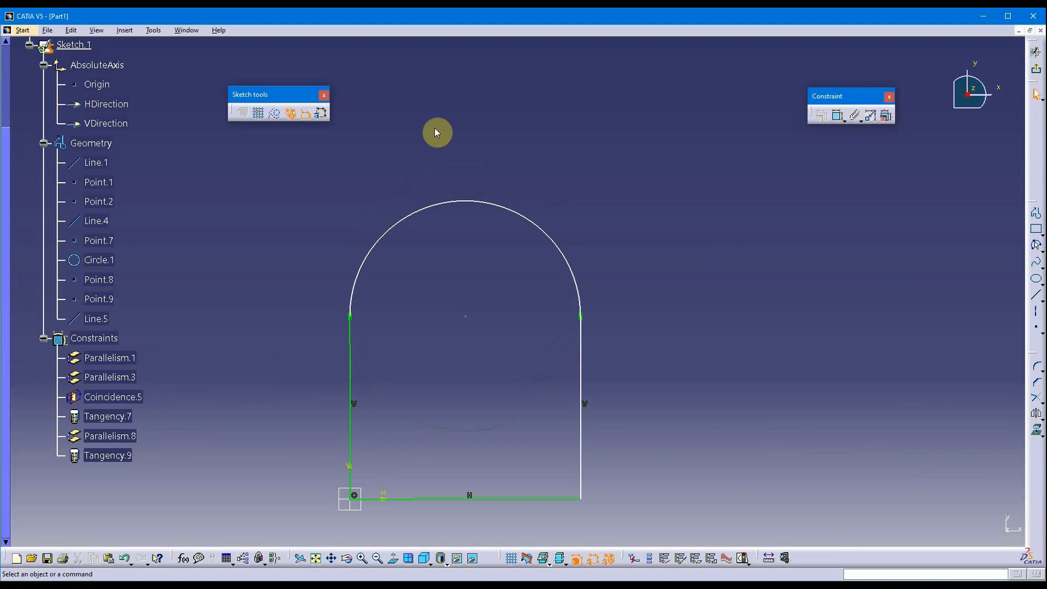
Delete Parallelism.3 and drag the bottom-right corner outward so the right side slants.
mouse_move(648, 263)
middle_mouse_down()
mouse_move(650, 173)
mouse_move(652, 189)
mouse_move(866, 180)
middle_mouse_up()
middle_click_drag(772, 245, 751, 257)
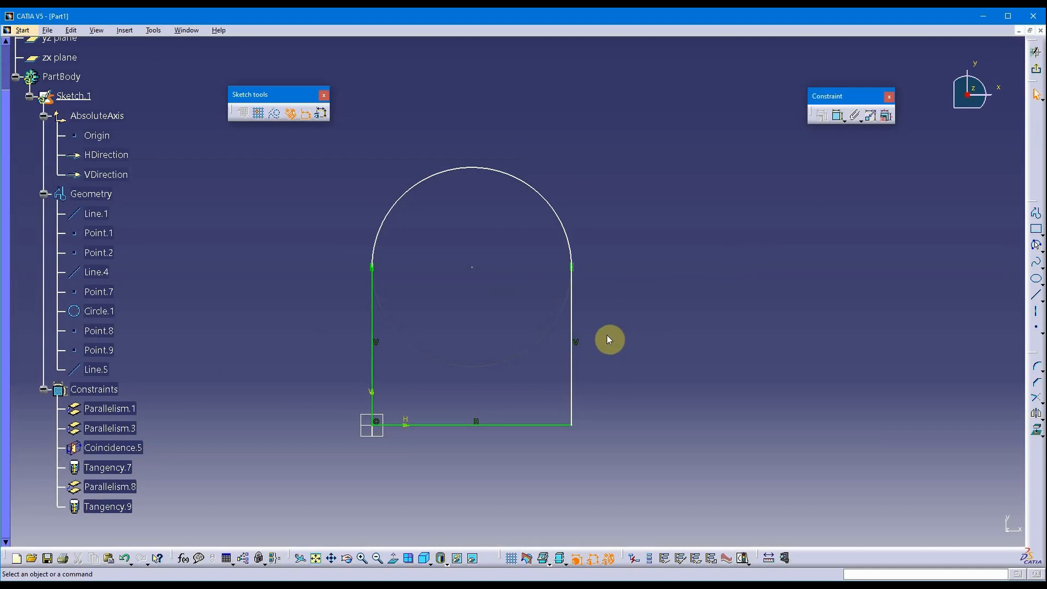
left_click(580, 342)
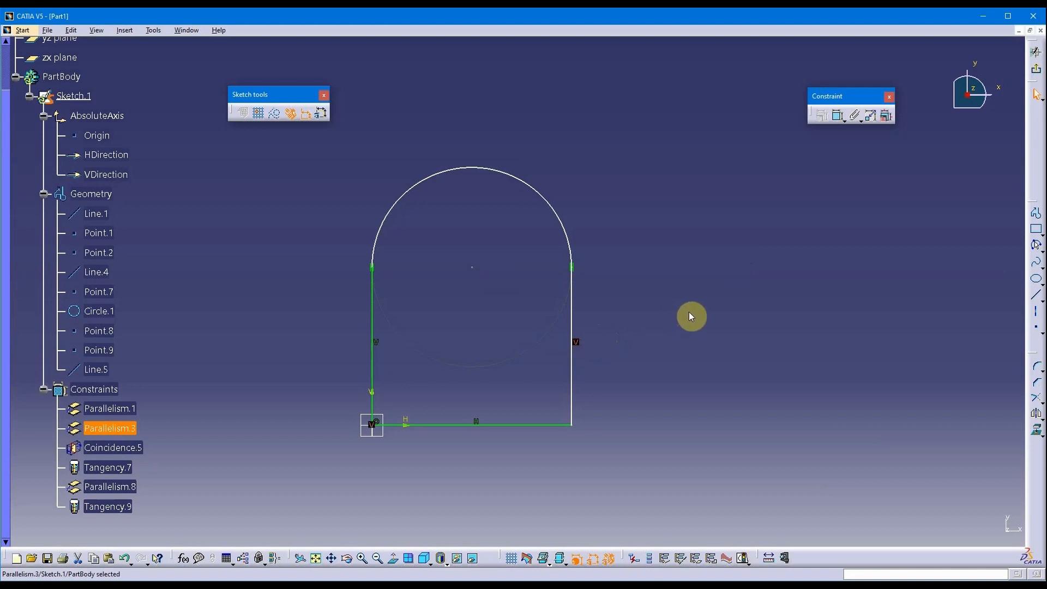
key("Delete")
middle_click_drag(653, 338, 678, 320)
left_click_drag(595, 404, 697, 390)
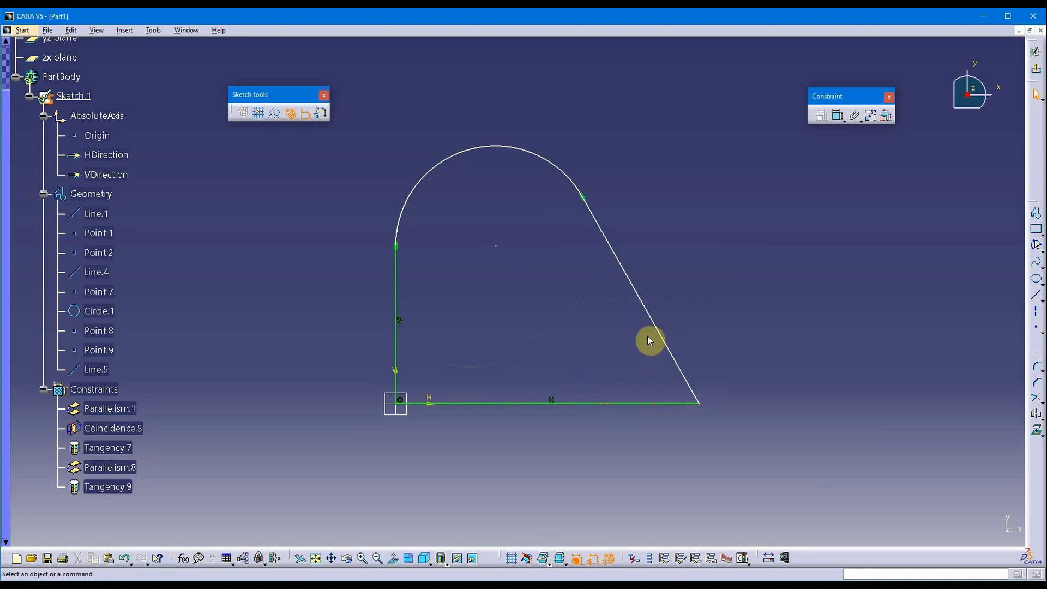
Make the right line perpendicular to the bottom line (Perpendicularity.10), standing it upright again.
left_click(624, 404)
left_click(621, 389)
left_click(624, 403)
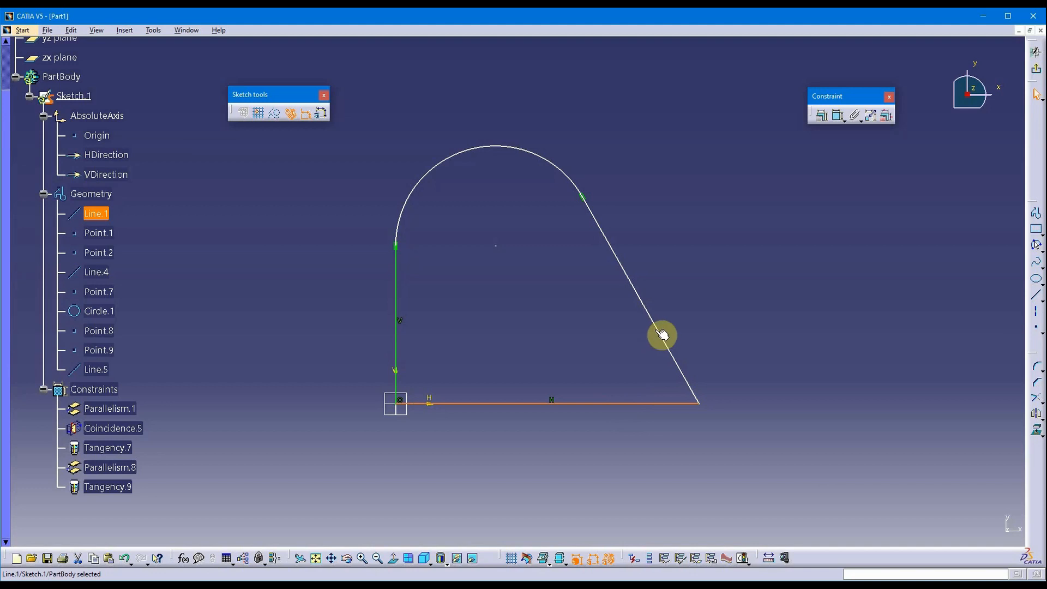
left_click(661, 334, "ctrl")
left_click(822, 115)
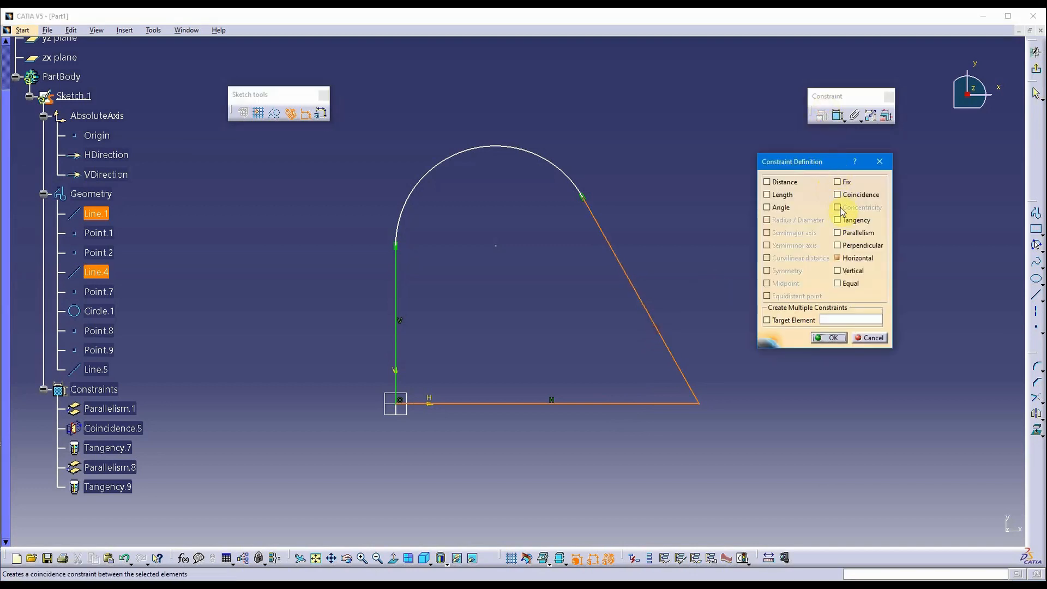
left_click(861, 246)
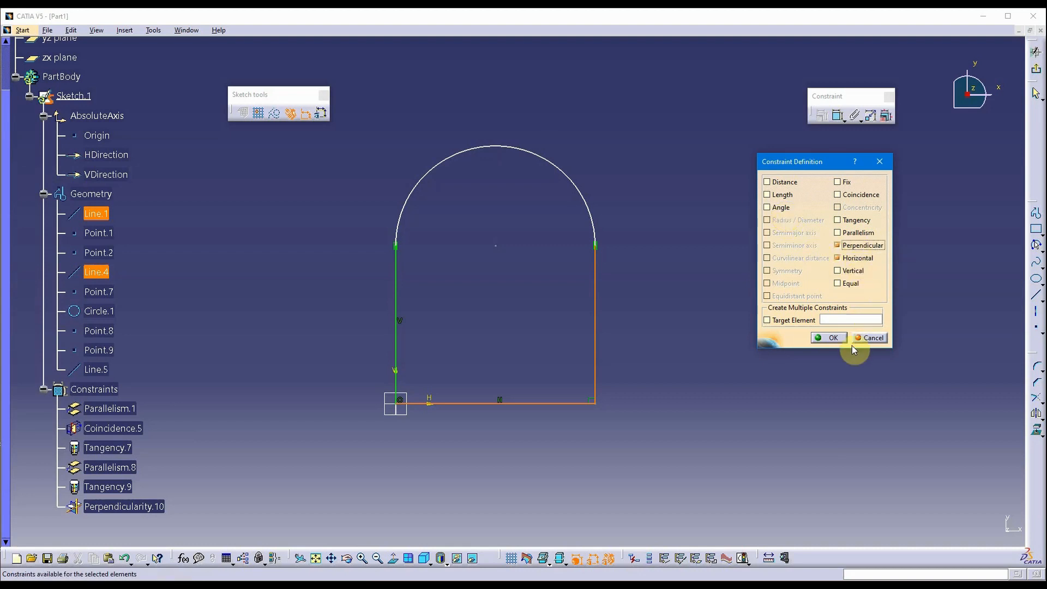
left_click(832, 338)
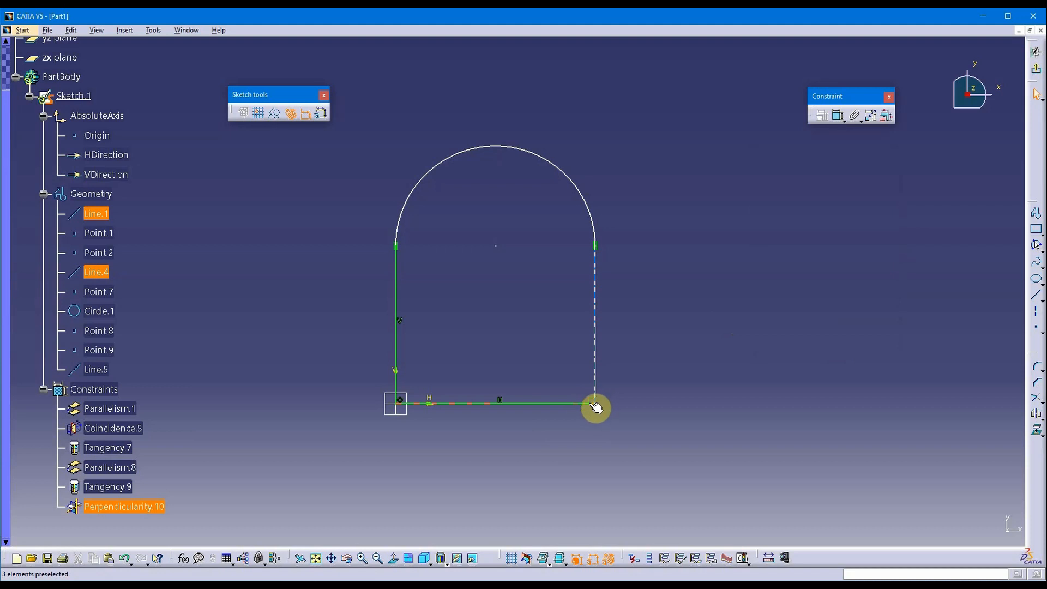
mouse_move(637, 325)
middle_mouse_down()
mouse_move(631, 309)
mouse_move(633, 397)
mouse_move(654, 287)
mouse_move(635, 365)
mouse_move(672, 448)
mouse_move(661, 416)
mouse_move(665, 435)
middle_mouse_up()
mouse_move(737, 307)
middle_mouse_down()
mouse_move(614, 309)
mouse_move(622, 304)
middle_mouse_up()
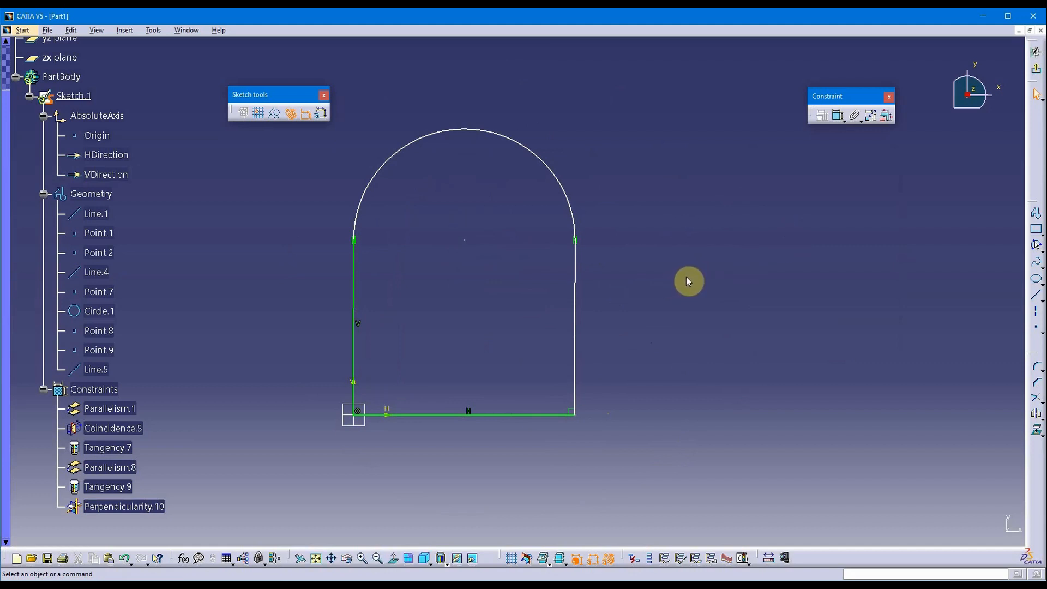
Draw a trial circle at the arc's centre, then delete it.
middle_click_drag(688, 280, 730, 309)
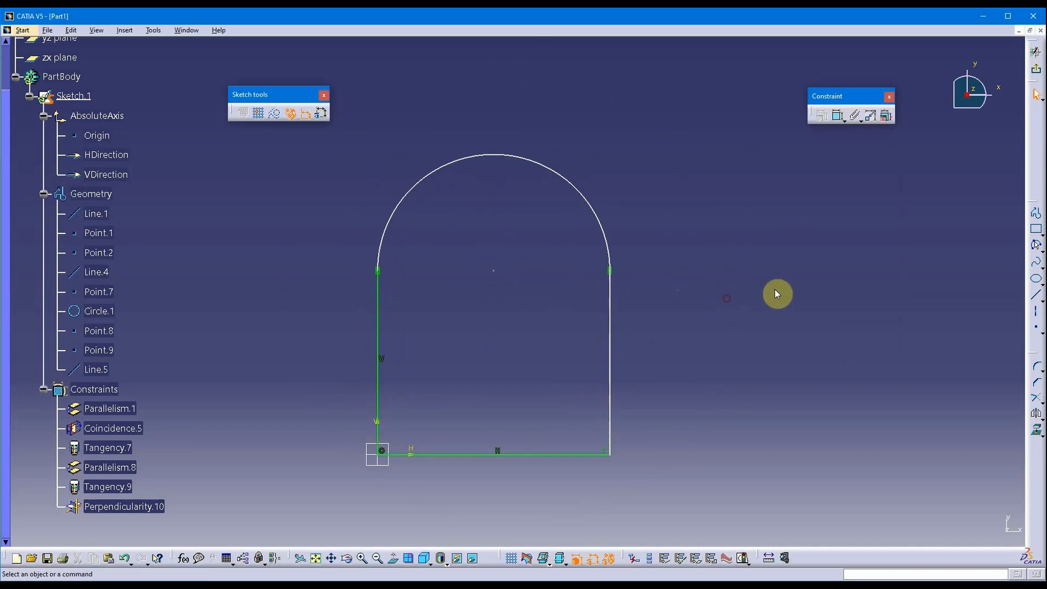
left_click(1040, 250)
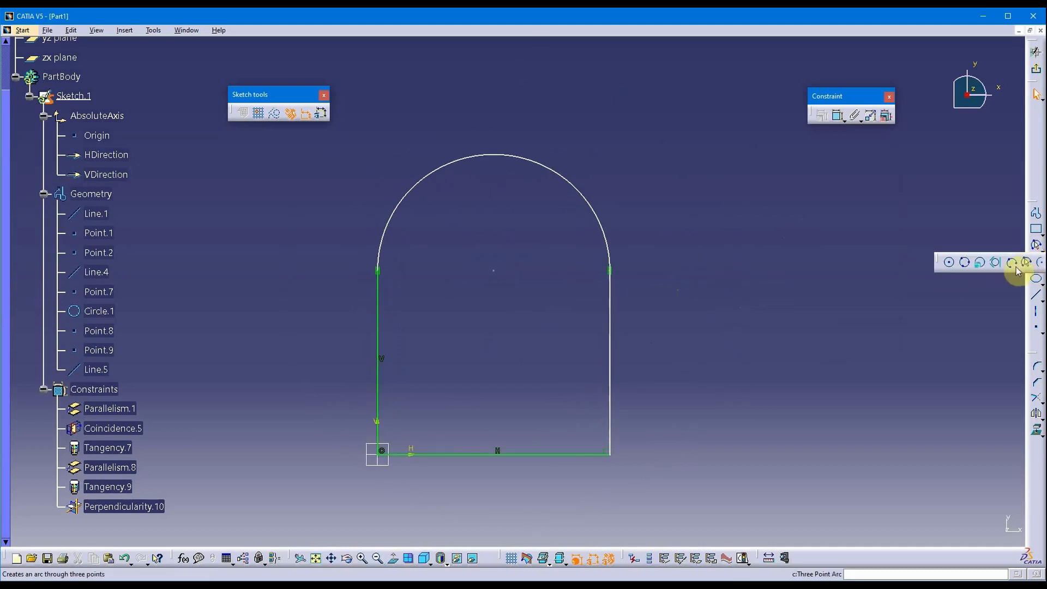
left_click(952, 267)
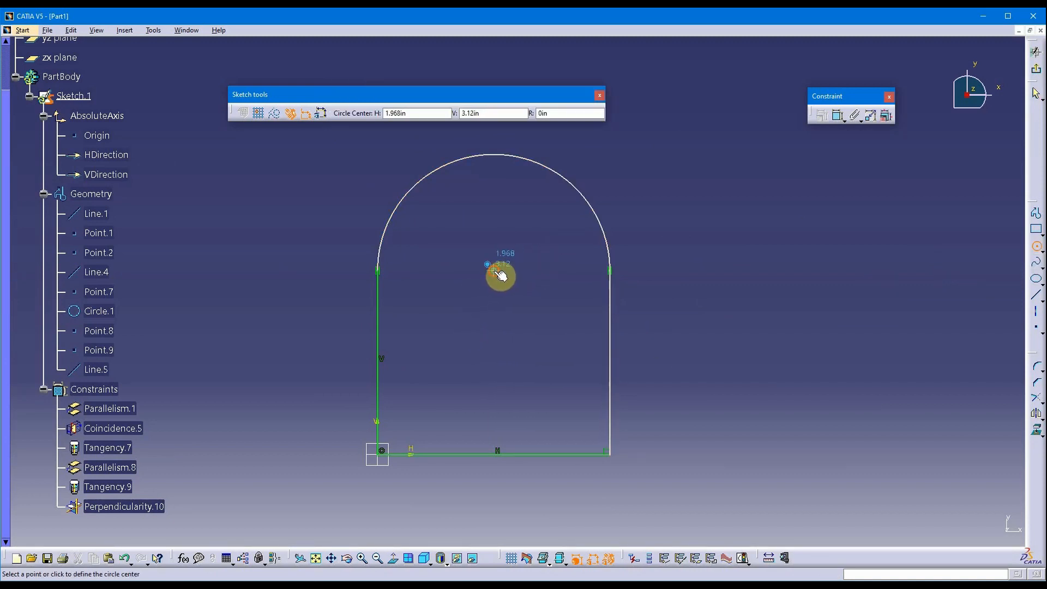
left_click(495, 271)
left_click(550, 241)
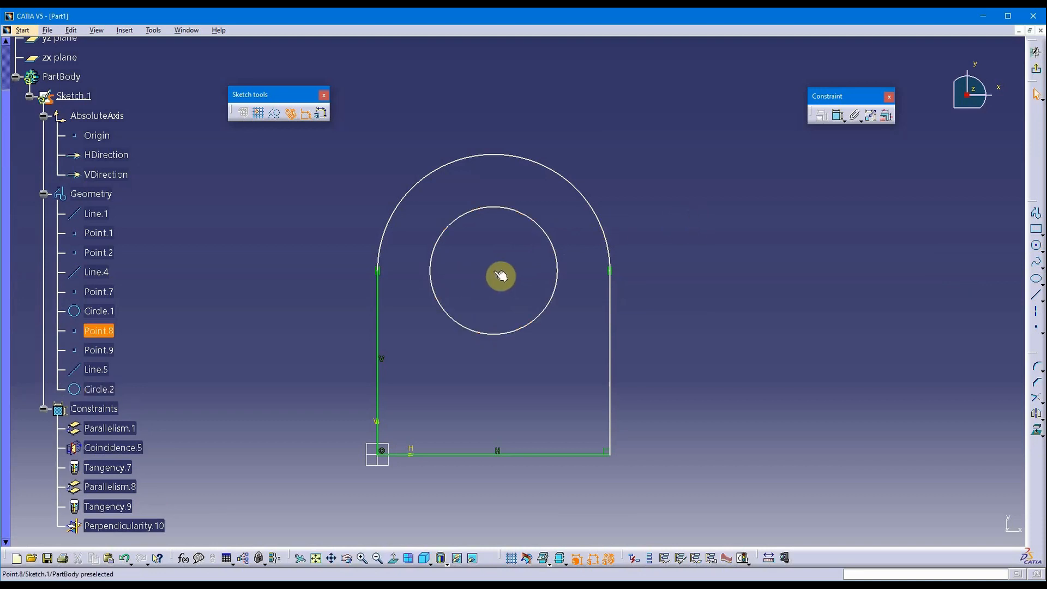
left_click(545, 318)
key("Delete")
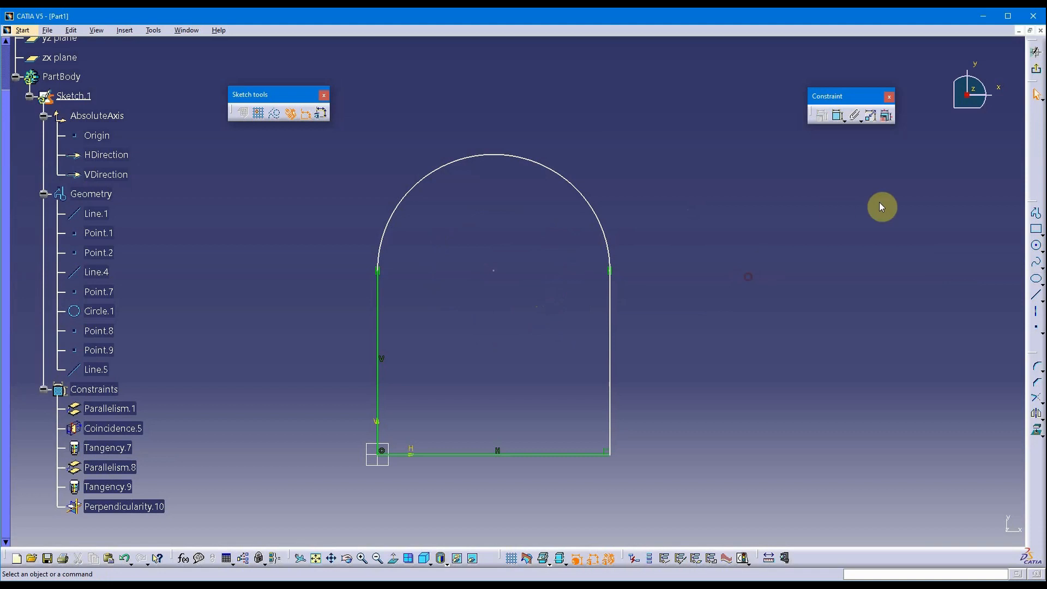
Redraw the inner circle Circle.3 inside the arched profile and select it.
left_click(1036, 245)
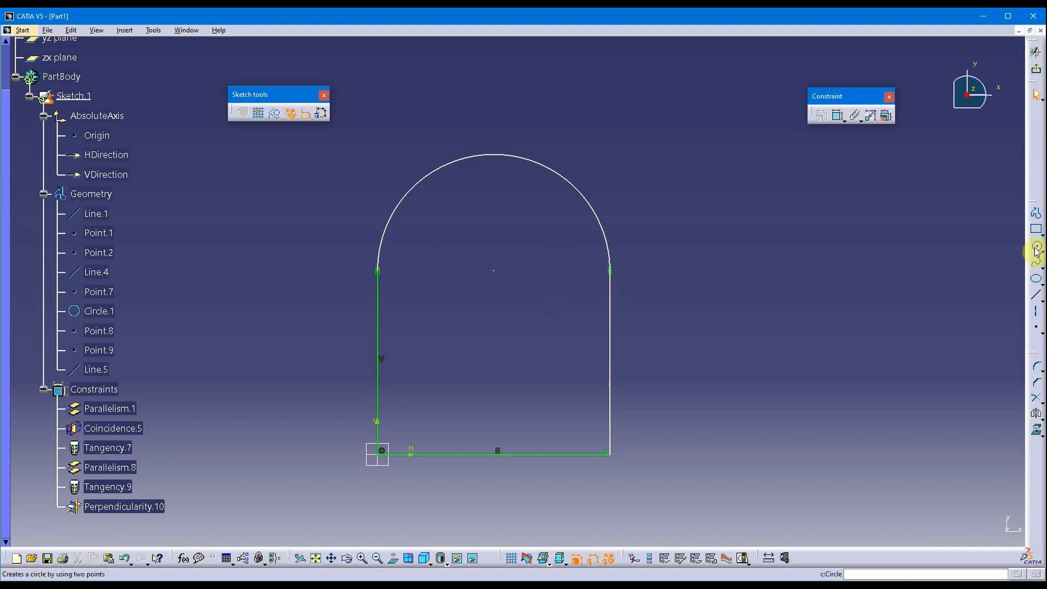
left_click(471, 293)
left_click(519, 264)
mouse_move(544, 267)
middle_mouse_down()
mouse_move(698, 273)
mouse_move(701, 260)
middle_mouse_up()
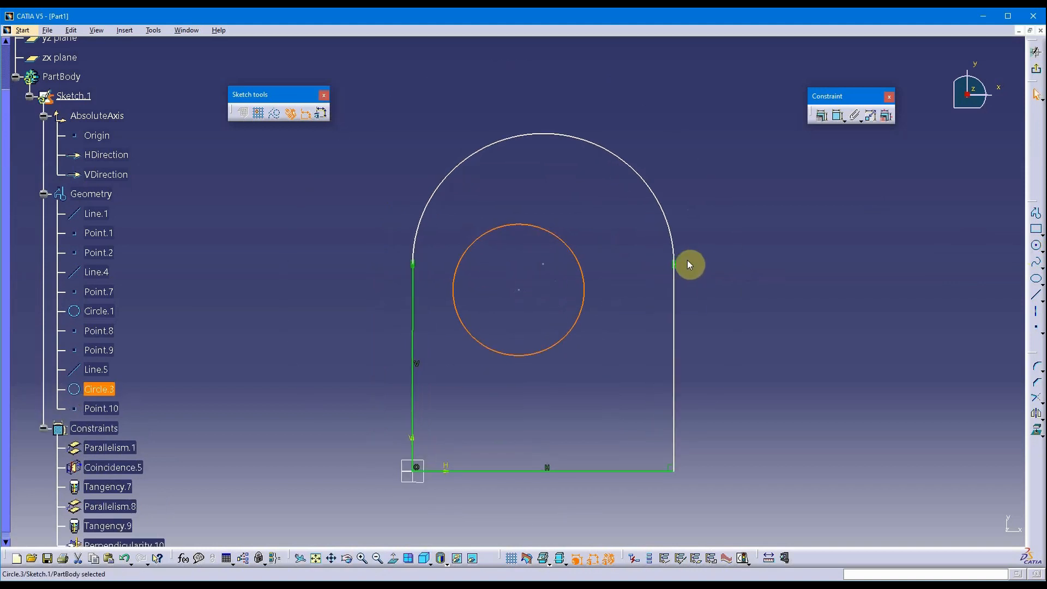
left_click(789, 239)
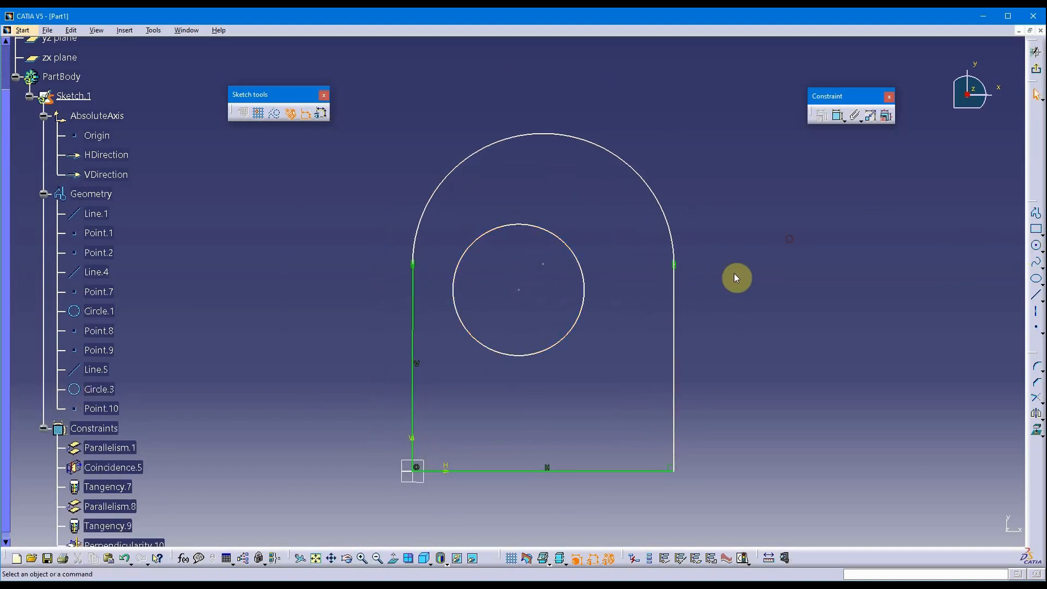
left_click(580, 264)
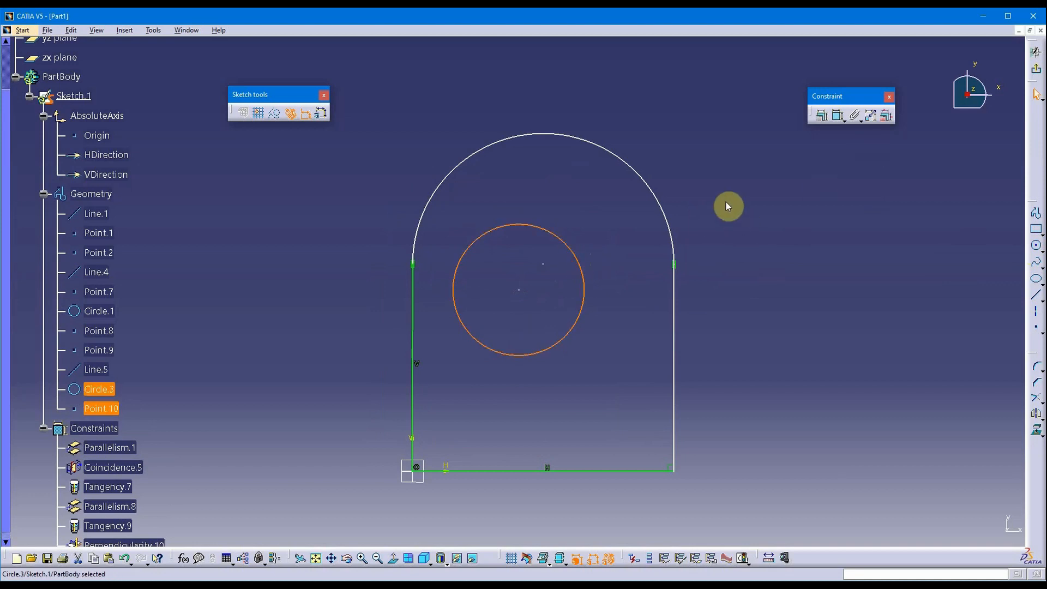
Make inner Circle.3 concentric with the top arc Circle.1.
left_click(661, 196, "ctrl")
middle_click_drag(799, 228, 762, 225)
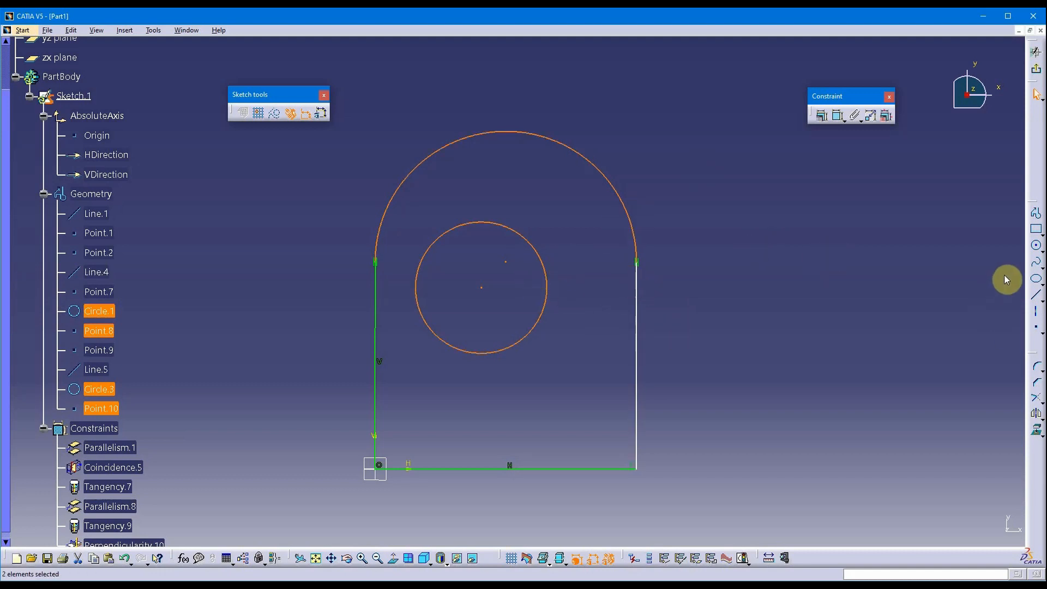
left_click(823, 117)
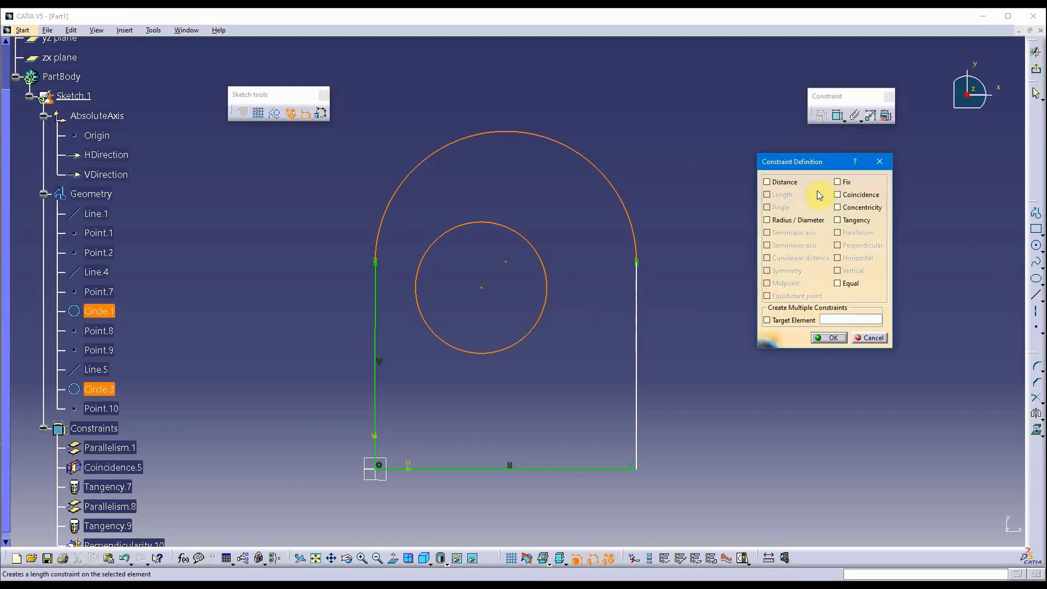
left_click(859, 210)
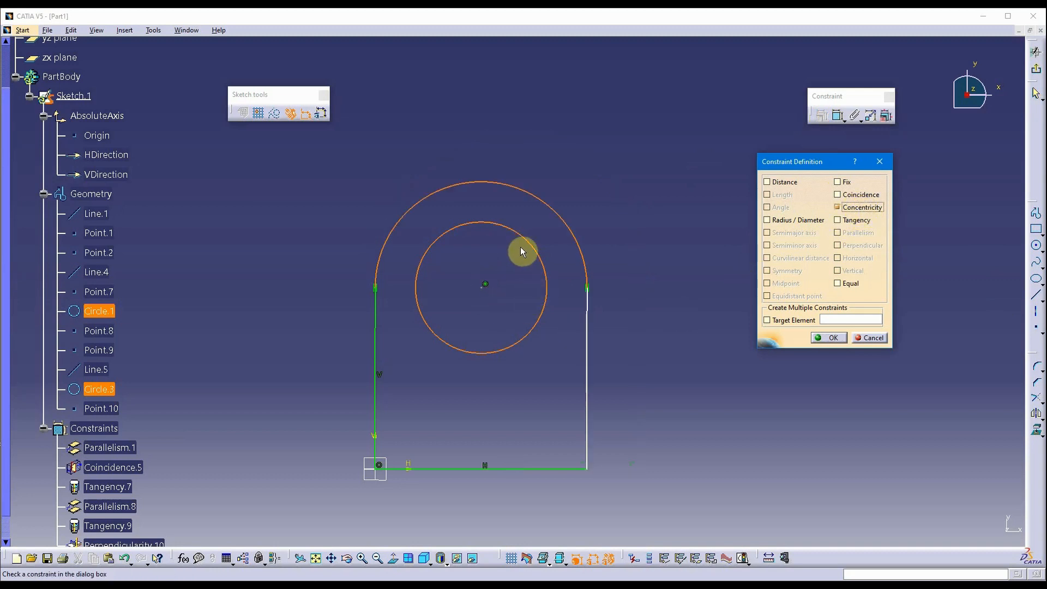
left_click(826, 339)
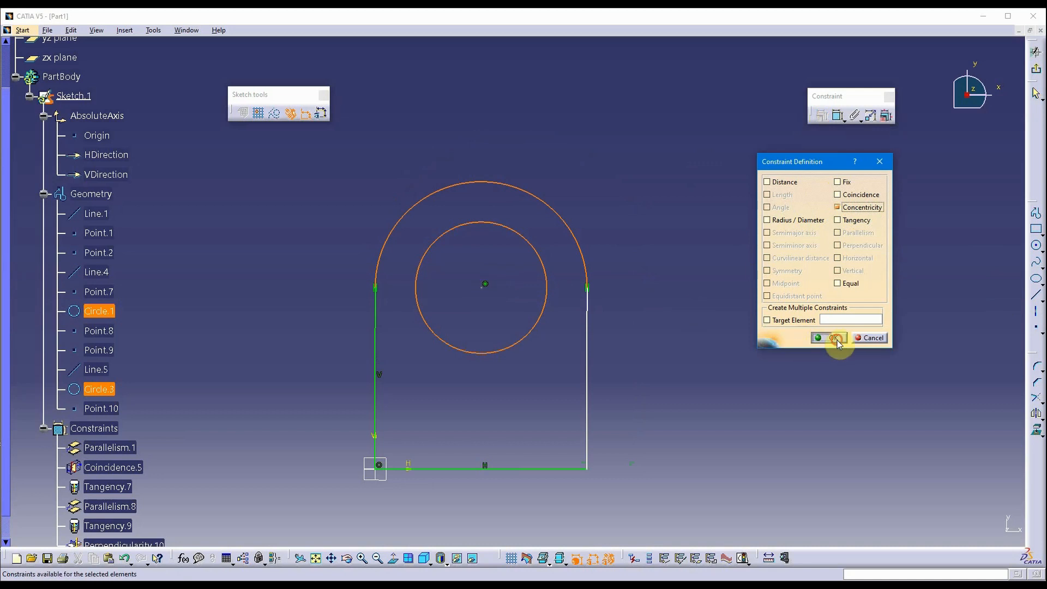
middle_click_drag(637, 262, 675, 237)
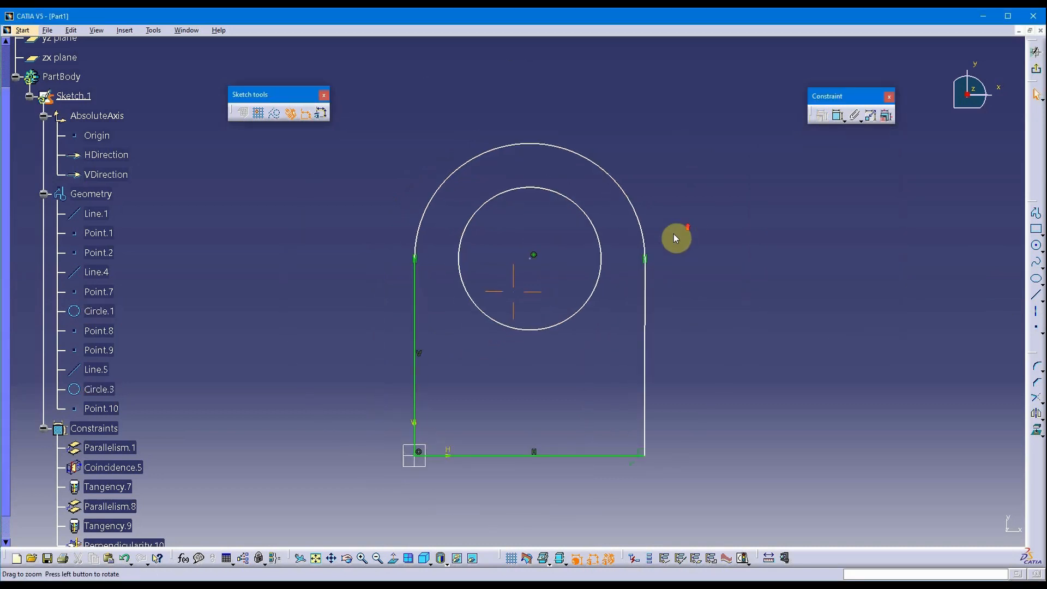
scroll(671, 240, "up", 1)
mouse_move(602, 237)
left_mouse_down()
mouse_move(584, 250)
mouse_move(595, 240)
left_mouse_up()
left_click(851, 224)
mouse_move(795, 252)
middle_mouse_down()
mouse_move(749, 264)
mouse_move(752, 284)
mouse_move(749, 264)
mouse_move(831, 240)
middle_mouse_up()
mouse_move(703, 445)
middle_mouse_down()
mouse_move(778, 320)
mouse_move(783, 350)
mouse_move(786, 329)
middle_mouse_up()
scroll(786, 329, "down", 1)
middle_click_drag(788, 327, 749, 452)
mouse_move(691, 312)
middle_mouse_down()
mouse_move(670, 317)
mouse_move(671, 308)
middle_mouse_up()
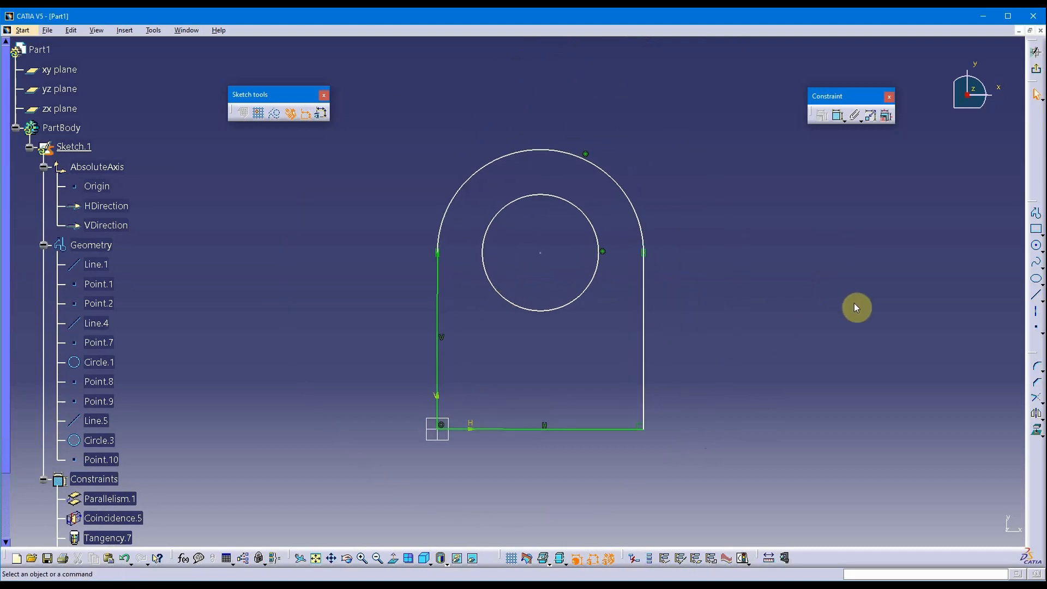
middle_click_drag(794, 271, 666, 207)
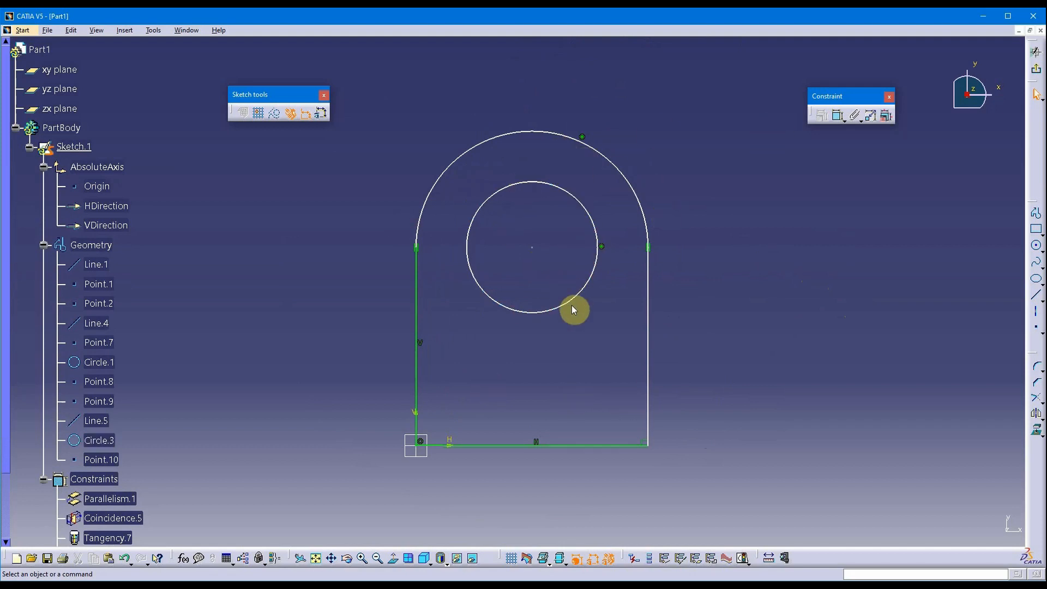
mouse_move(689, 263)
middle_mouse_down()
mouse_move(752, 273)
mouse_move(745, 281)
middle_mouse_up()
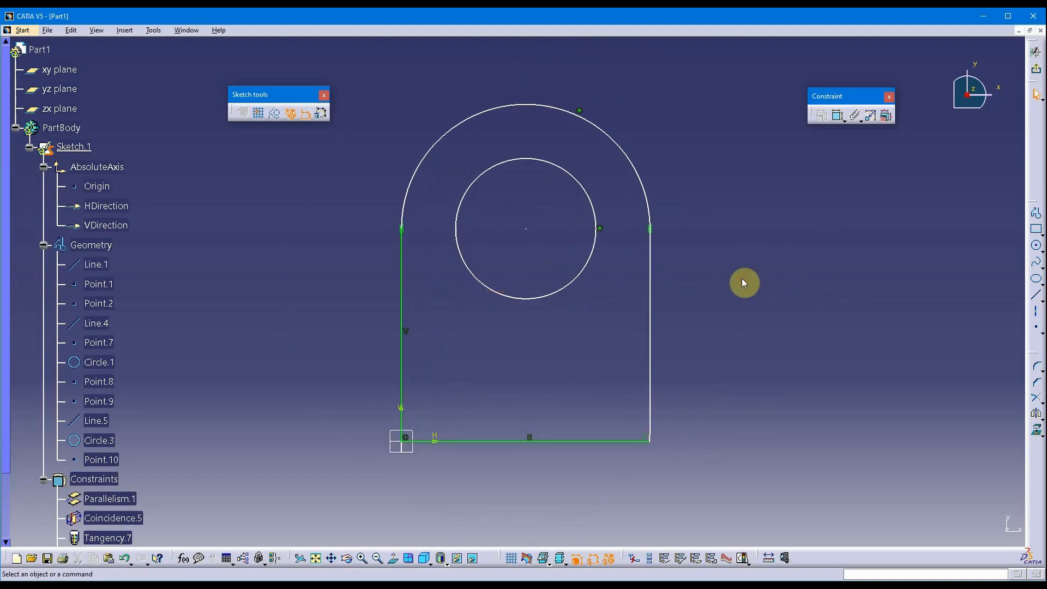
middle_click_drag(656, 312, 675, 210)
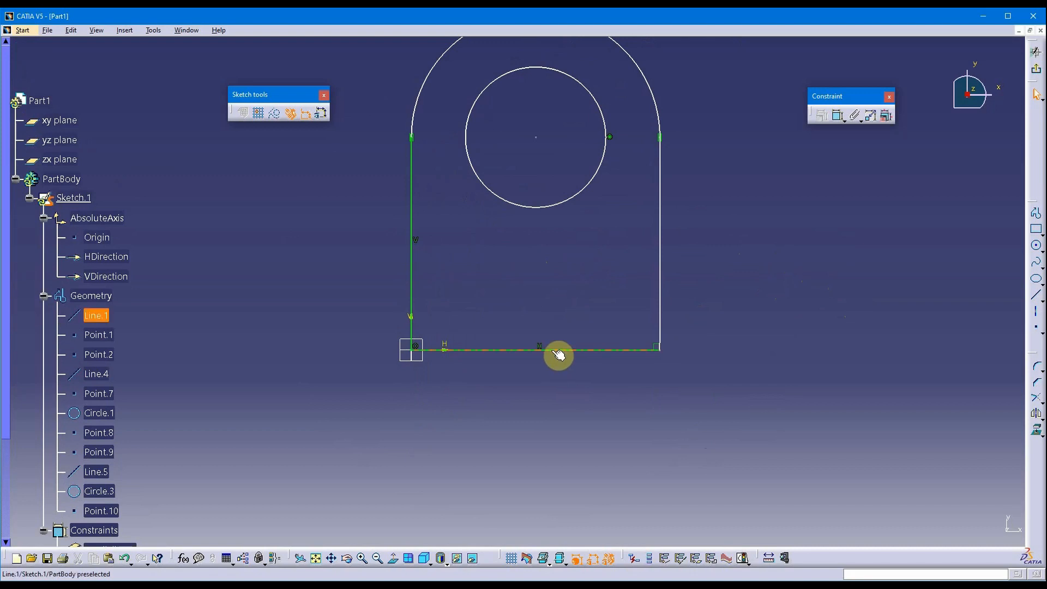
Dimension the bottom edge below the sketch and set its length to 3 in.
left_click(618, 350)
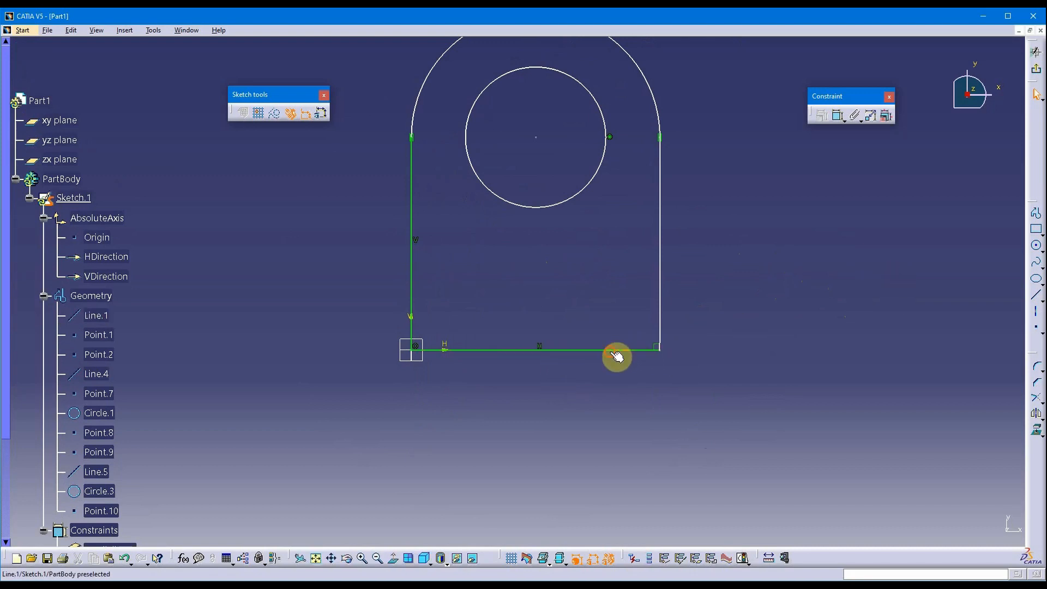
left_click(836, 116)
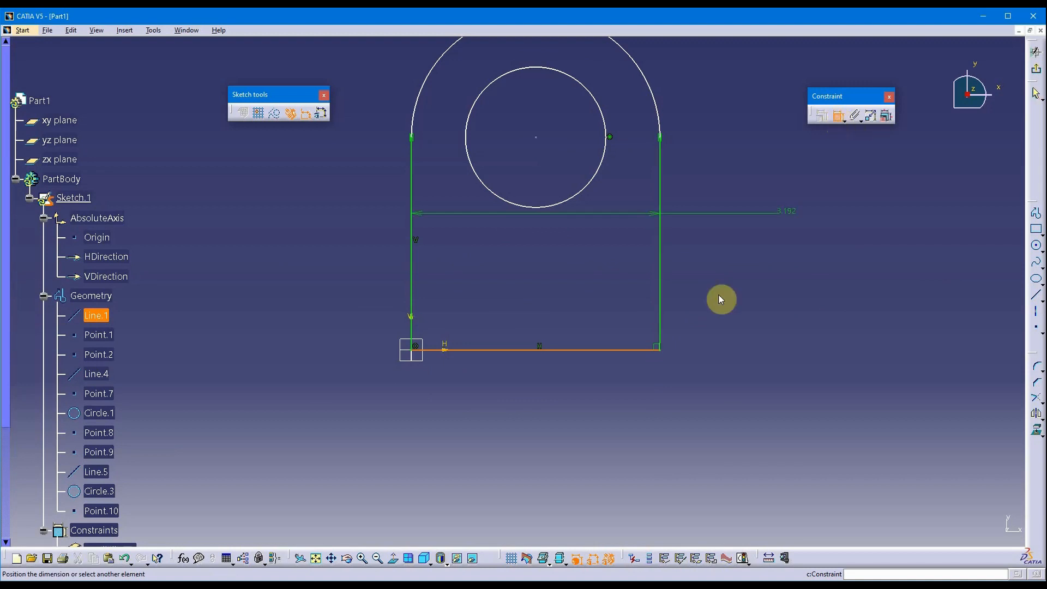
left_click(531, 398)
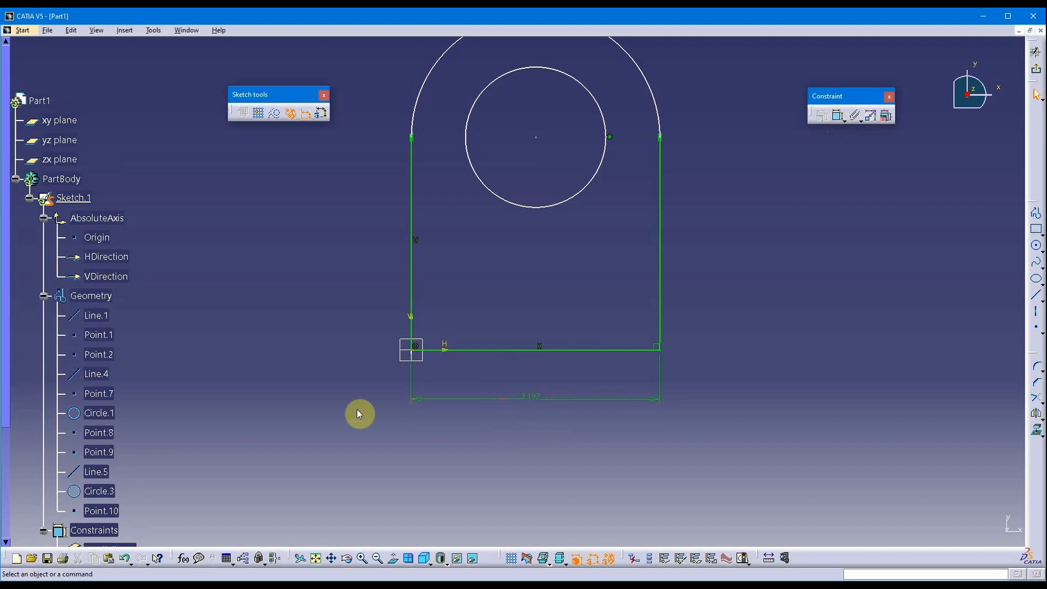
scroll(327, 417, "down", 5)
scroll(261, 417, "down", 3)
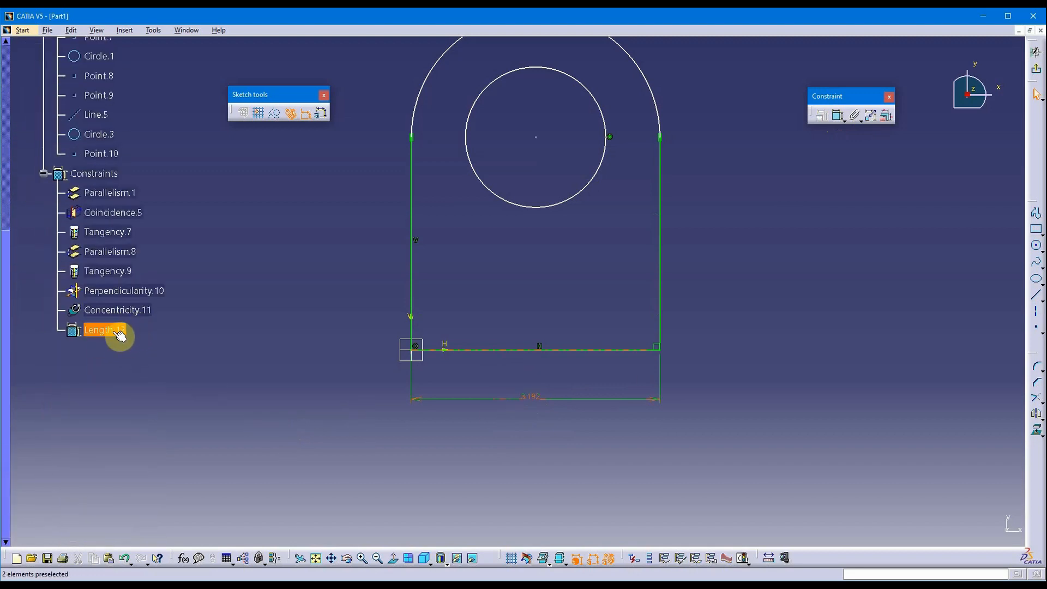
double_click(533, 398)
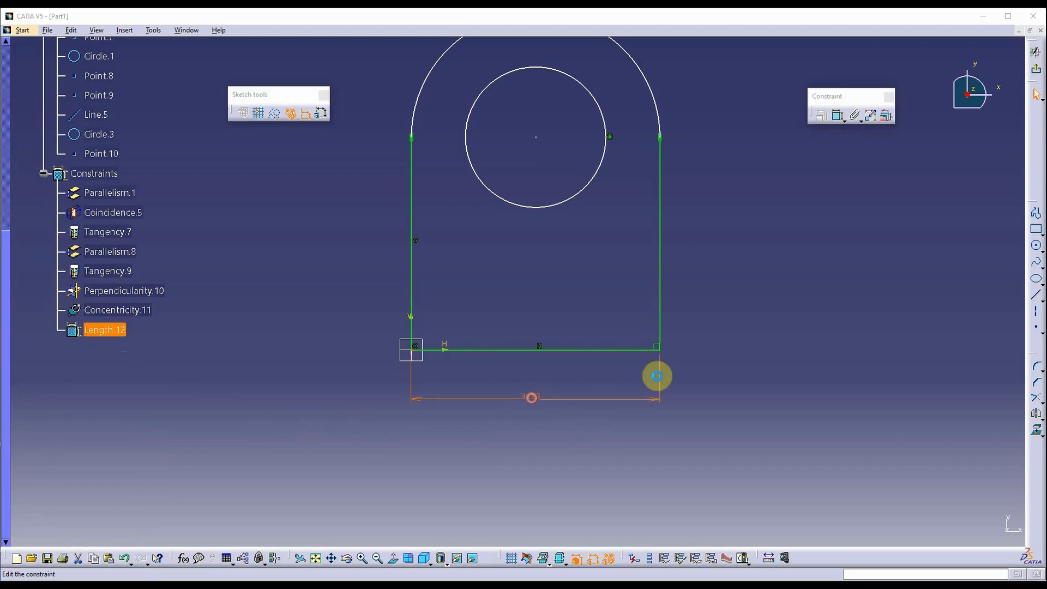
type("3.192in")
key("Return")
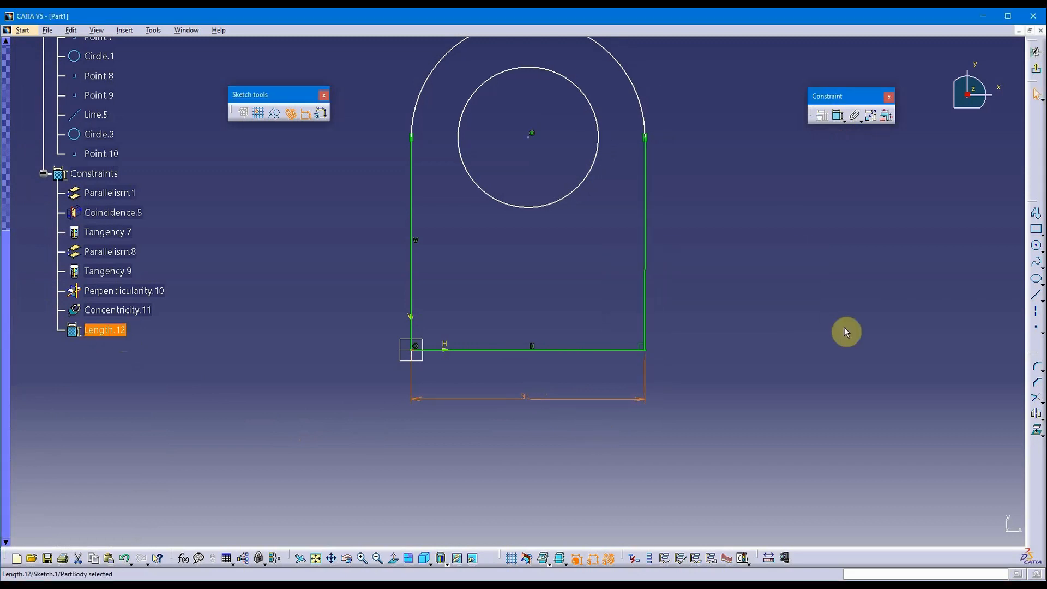
Delete the Length.12 dimension, leaving the bottom edge at its shortened width.
left_click(659, 418)
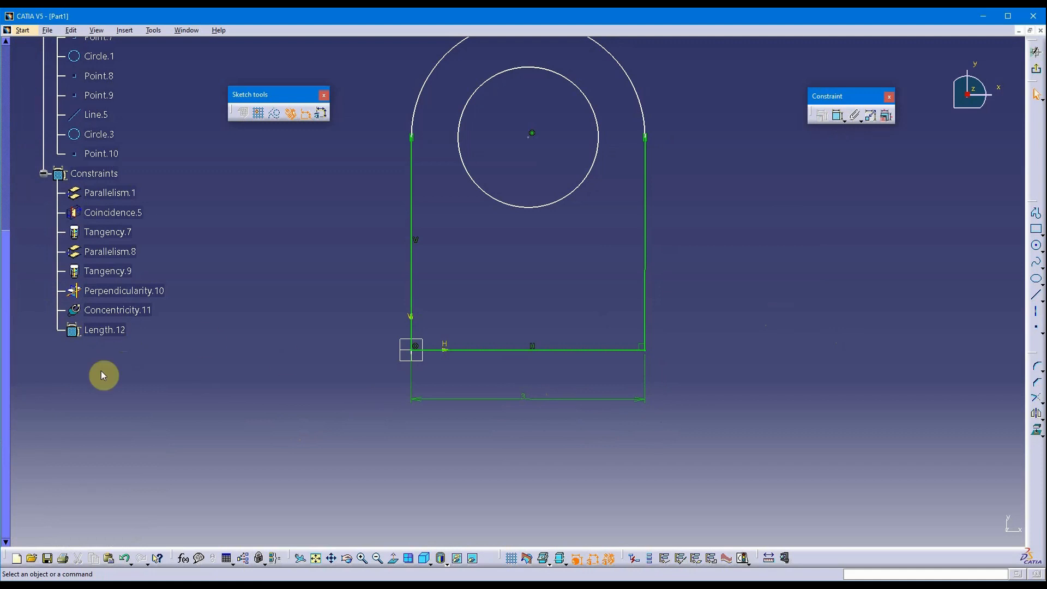
left_click(565, 401)
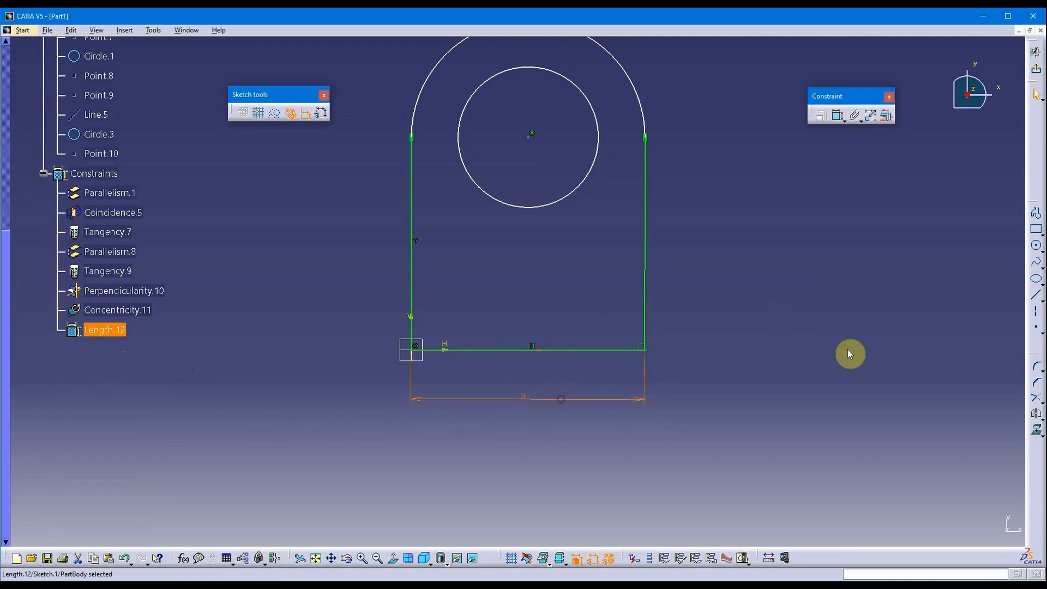
key("Delete")
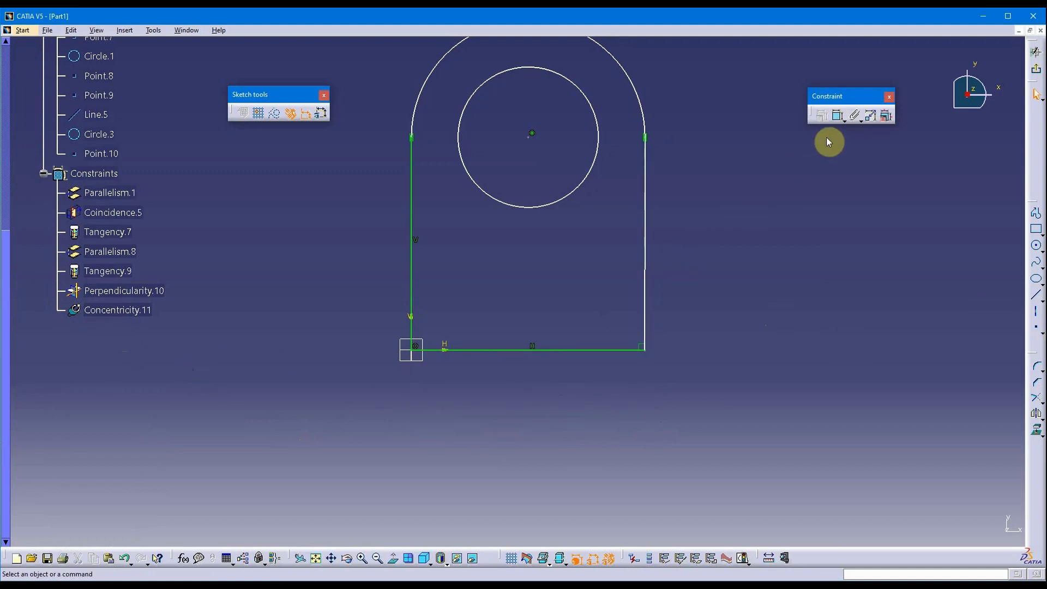
Add the Offset.13 distance dimension between the two vertical sides, placed below the profile.
left_click(646, 312)
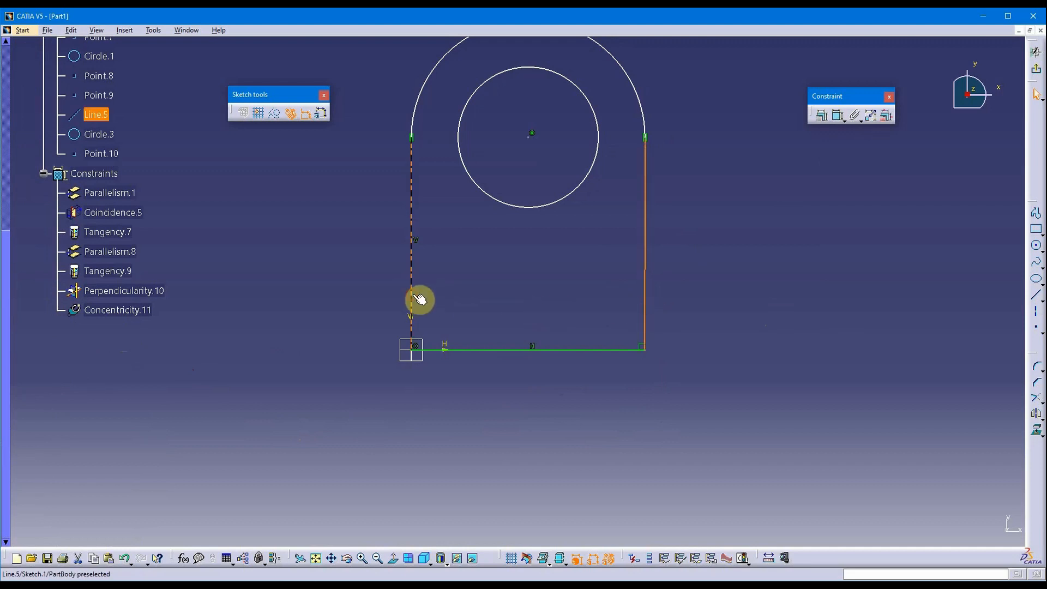
left_click(412, 274, "ctrl")
left_click(837, 115)
left_click(512, 418)
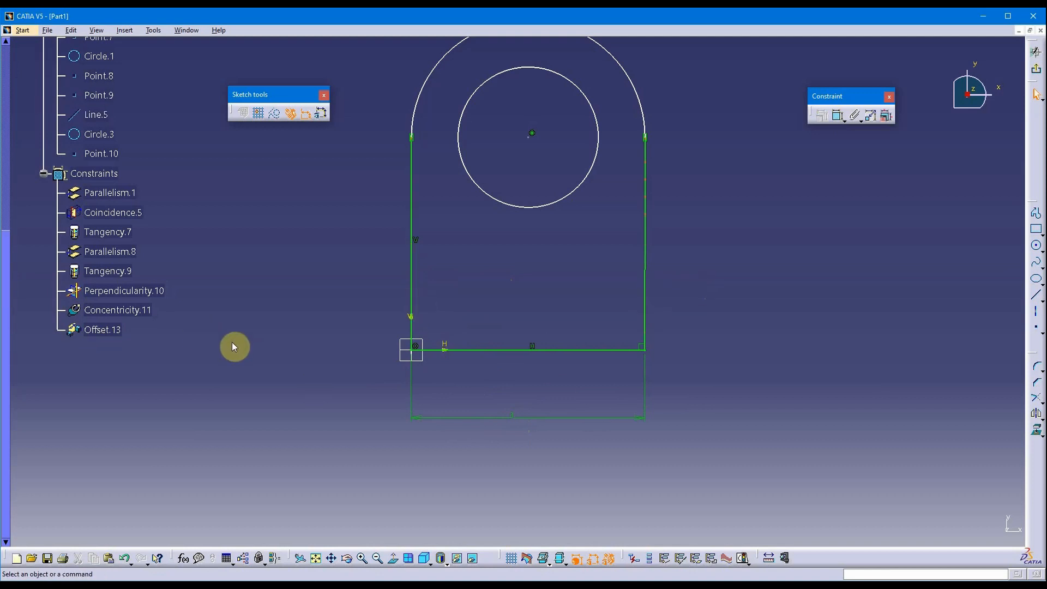
mouse_move(642, 370)
middle_mouse_down()
mouse_move(561, 334)
mouse_move(547, 292)
mouse_move(533, 362)
mouse_move(566, 435)
middle_mouse_up()
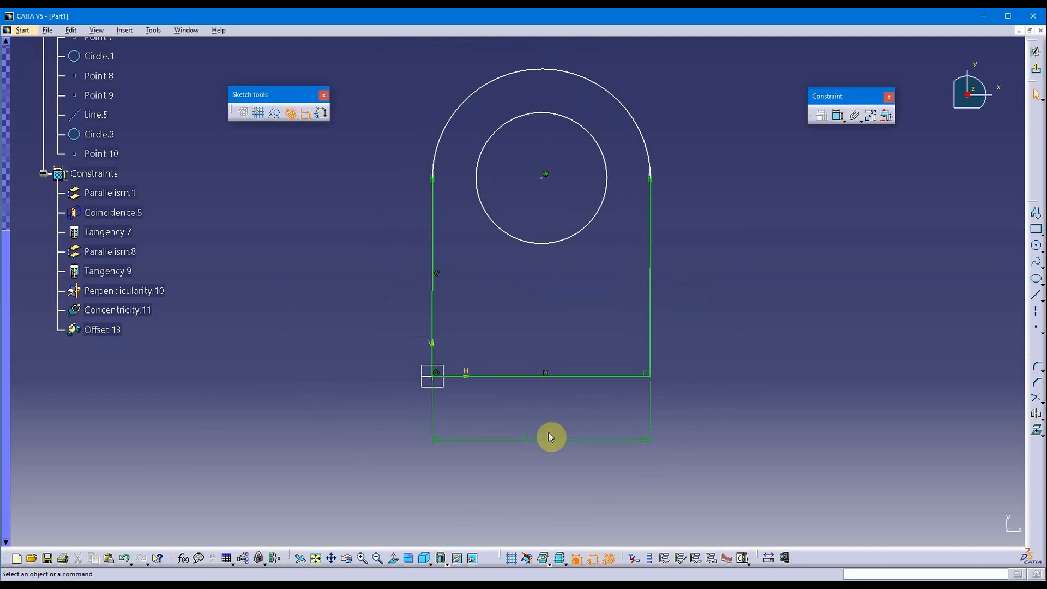
left_click_drag(556, 440, 556, 447)
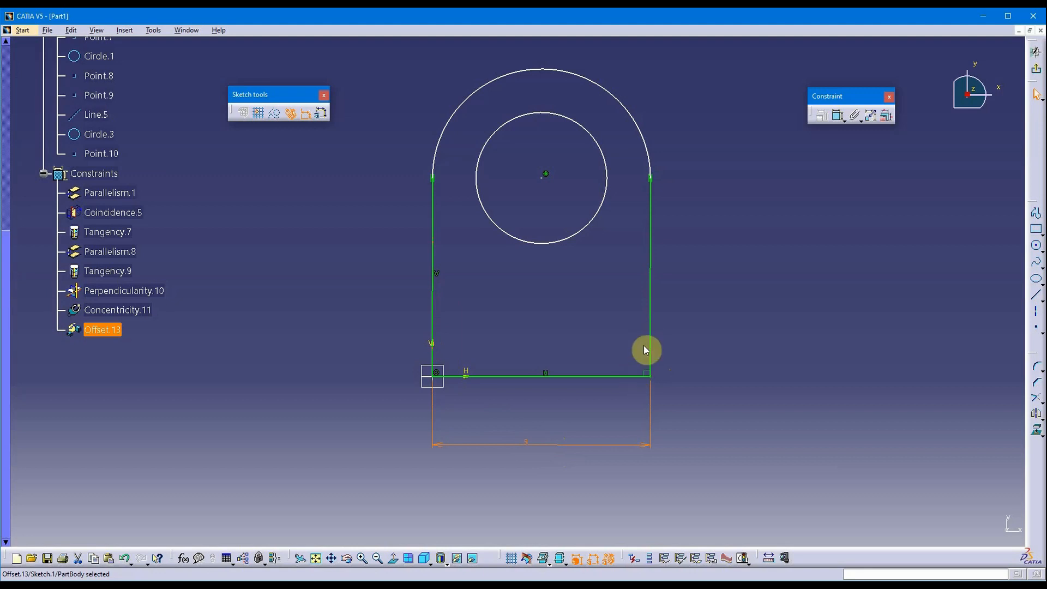
mouse_move(702, 381)
middle_mouse_down()
mouse_move(718, 386)
mouse_move(725, 365)
middle_mouse_up()
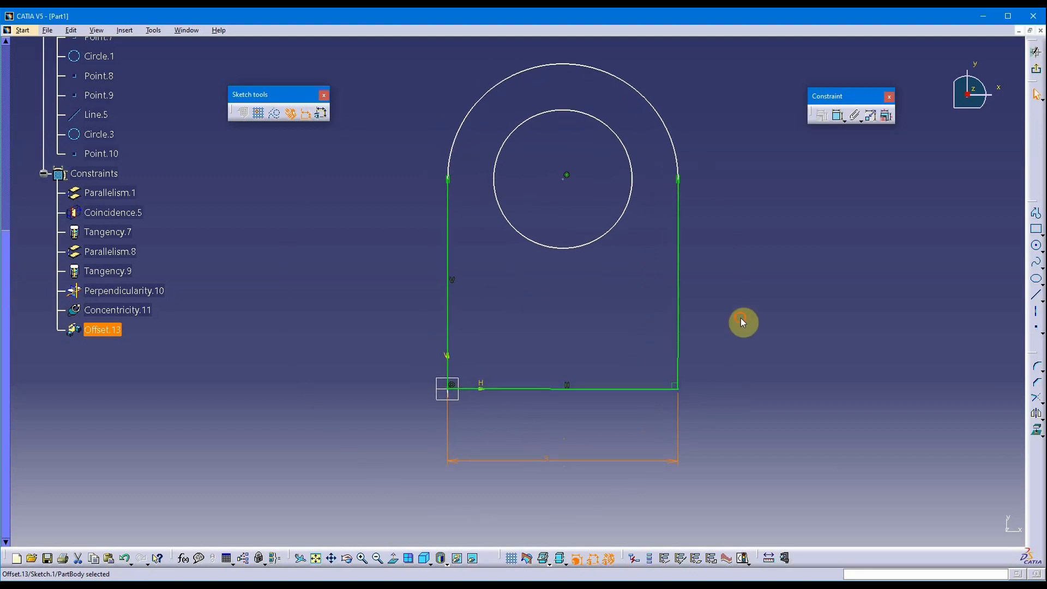
Dimension the right vertical side with a 2.732 length, placed to its right.
left_click(740, 319)
middle_click_drag(735, 320, 663, 325)
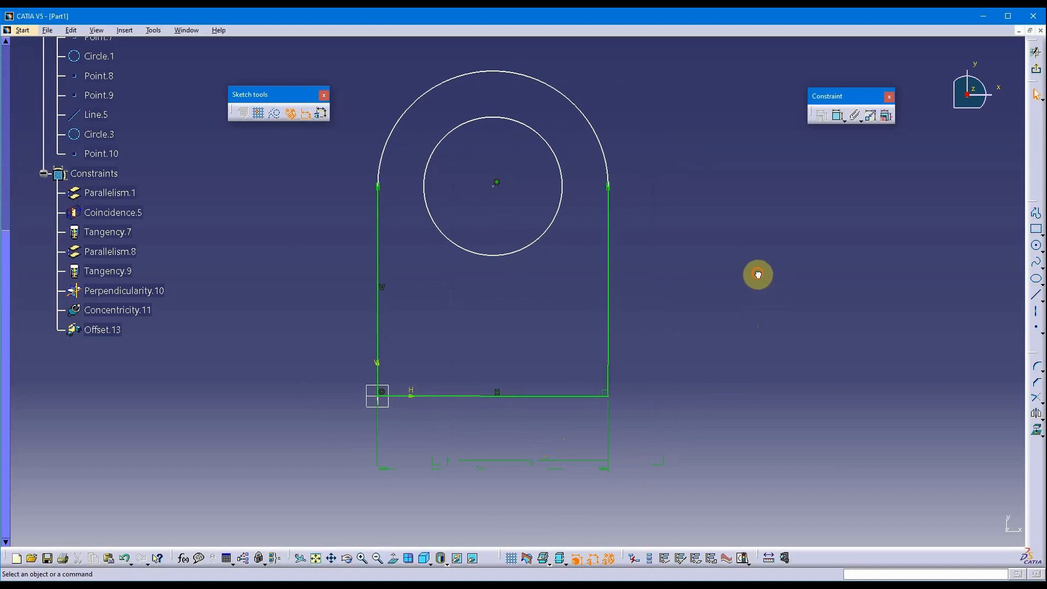
left_click(838, 115)
left_click(609, 293)
left_click(649, 261)
left_click(838, 116)
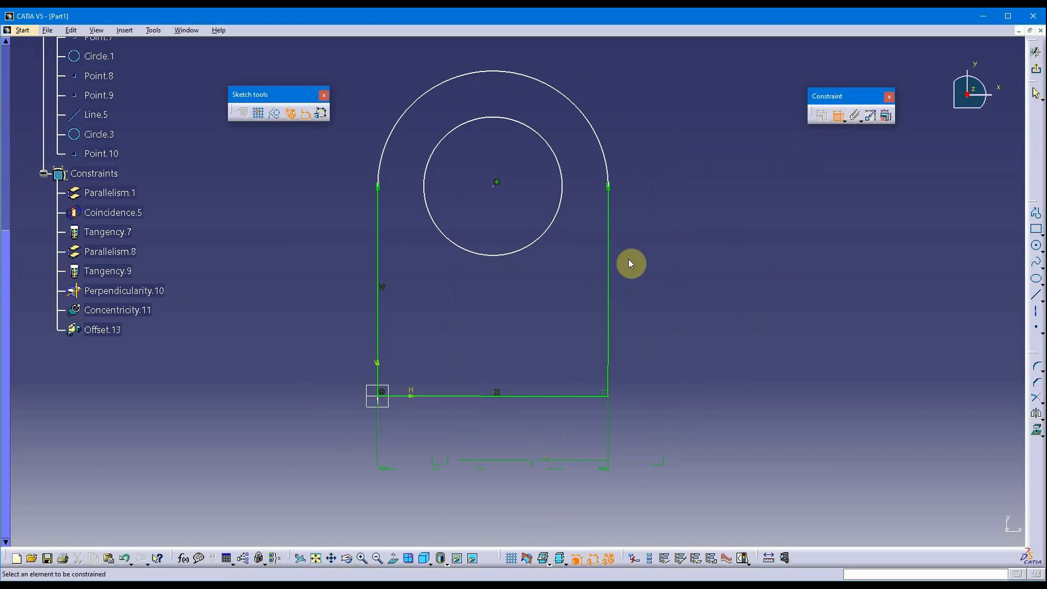
left_click(617, 278)
left_click(730, 279)
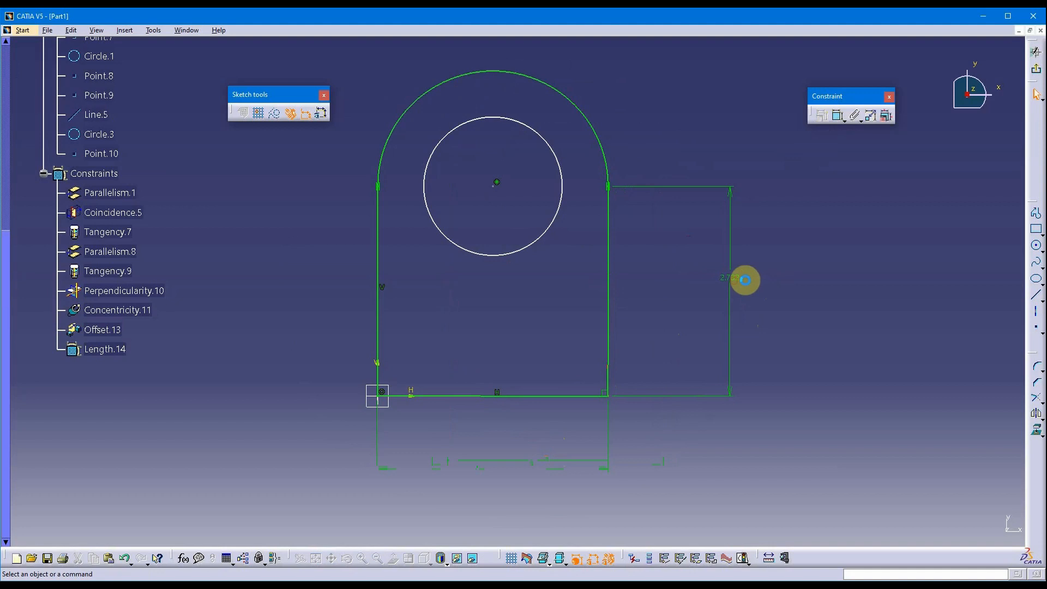
Reframe the view and check the bottom width and 2.732 length dimensions.
middle_click_drag(810, 278, 839, 387)
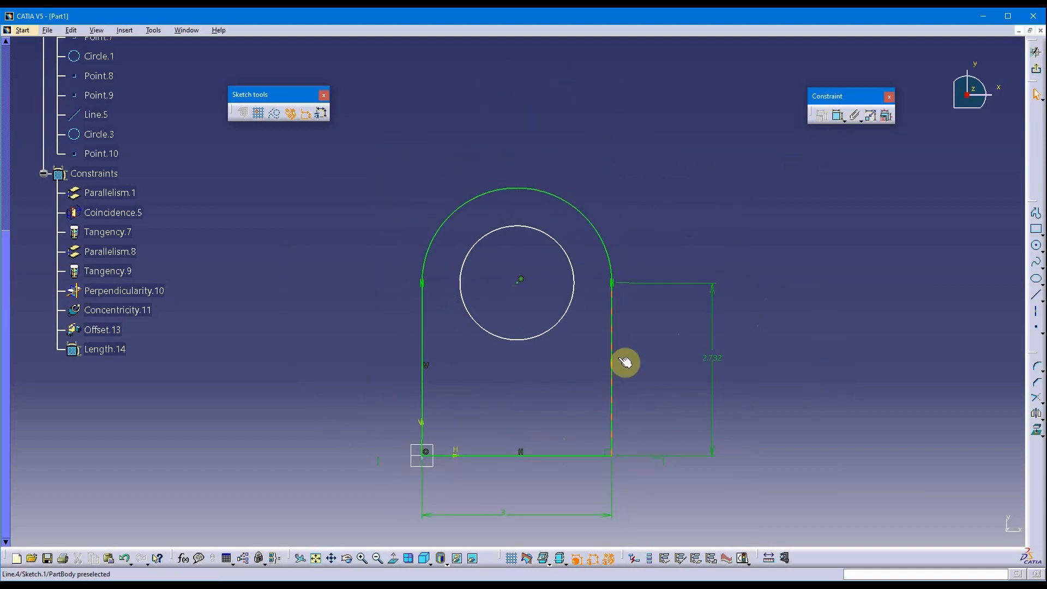
middle_click_drag(533, 437, 536, 309)
scroll(522, 400, "up", 1)
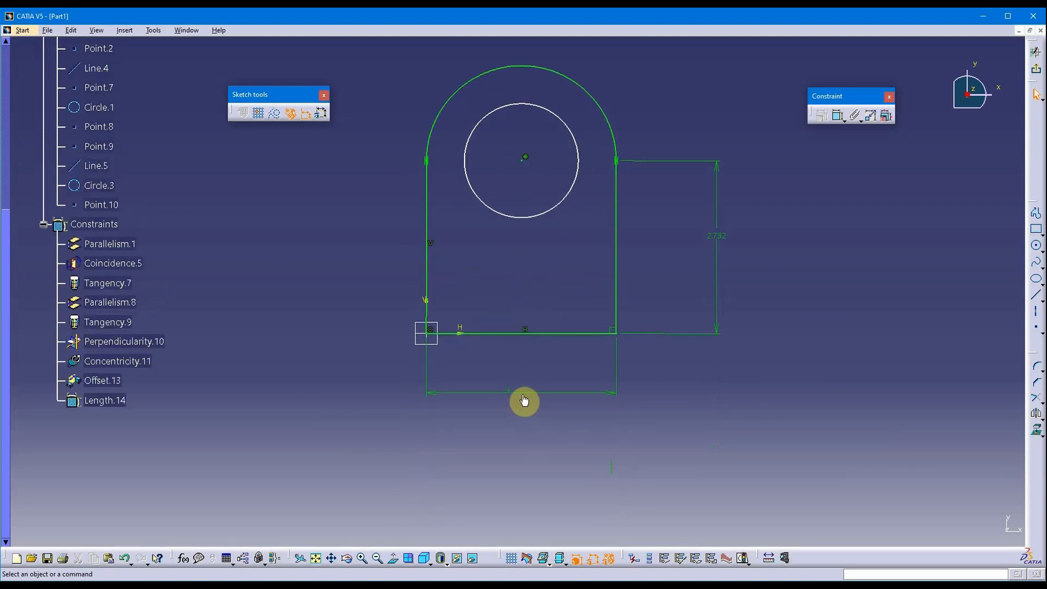
left_click(522, 399)
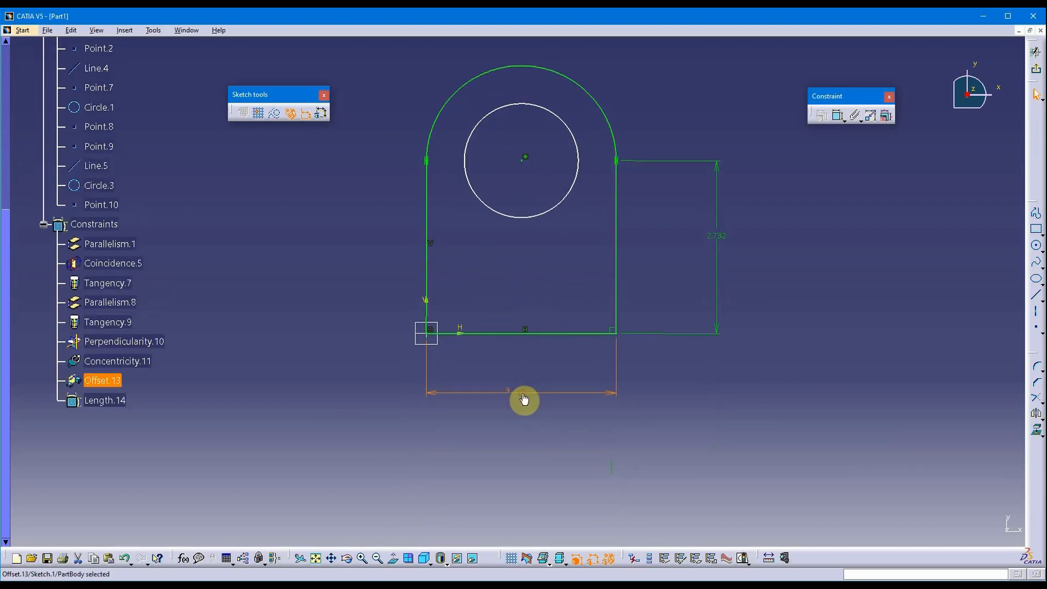
left_click(716, 236)
middle_click_drag(810, 243, 839, 372)
left_click(824, 281)
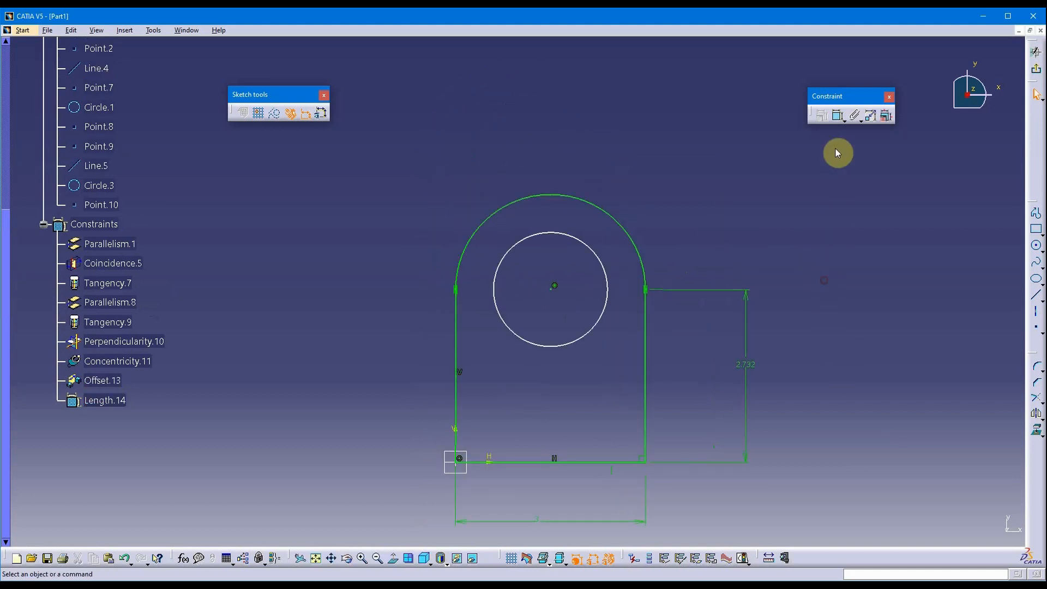
left_click(834, 115)
Delete the Offset width dimension between the vertical sides.
left_click(603, 211)
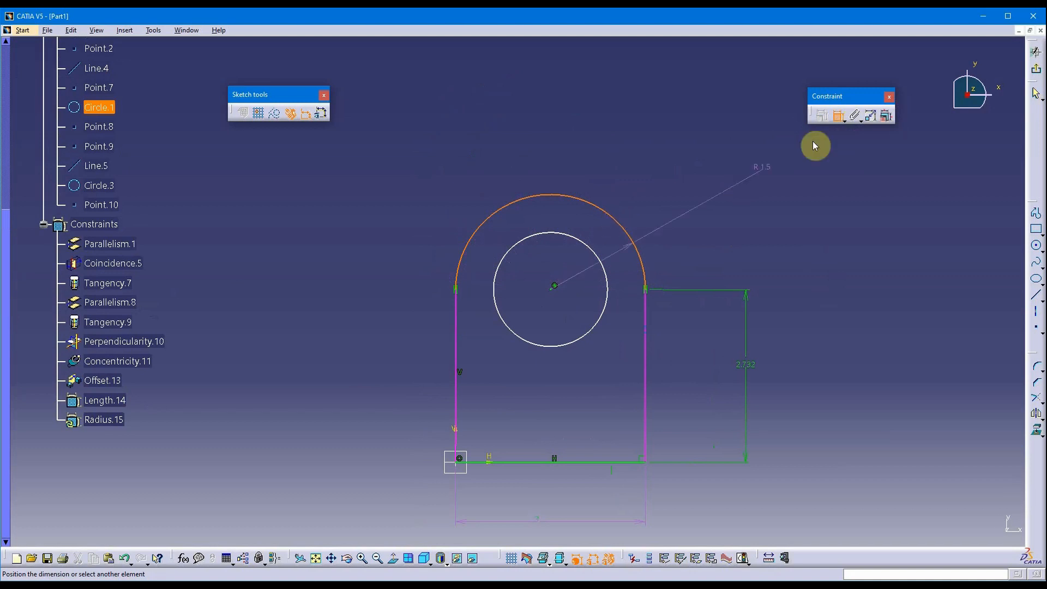
middle_click_drag(692, 130, 682, 106)
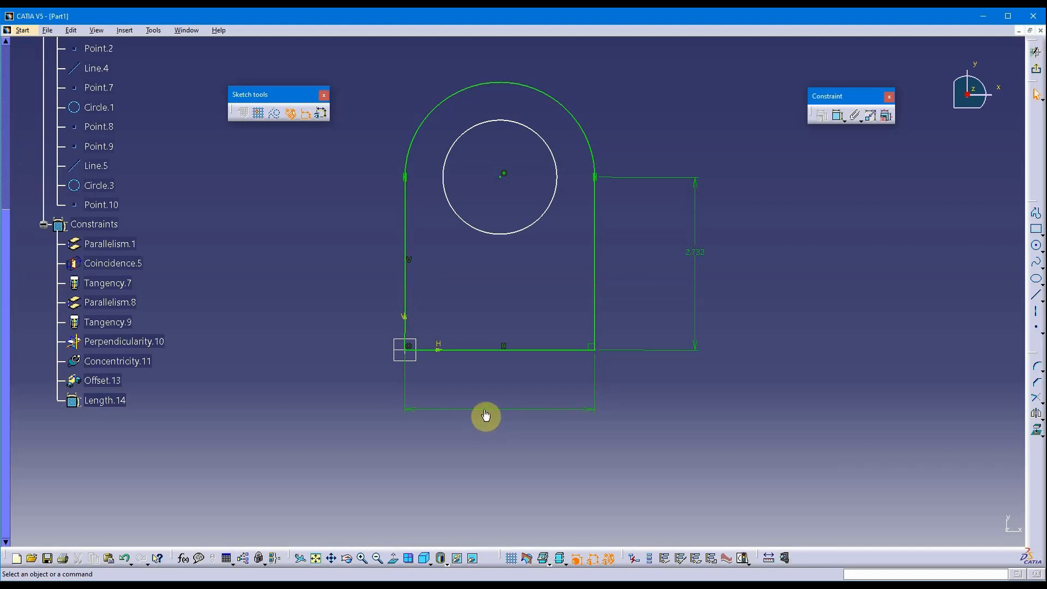
left_click(485, 416)
key("Delete")
middle_click_drag(664, 350, 706, 436)
Add an R1.5 radius dimension to the outer arc, then start dimensioning the inner circle.
left_click(838, 115)
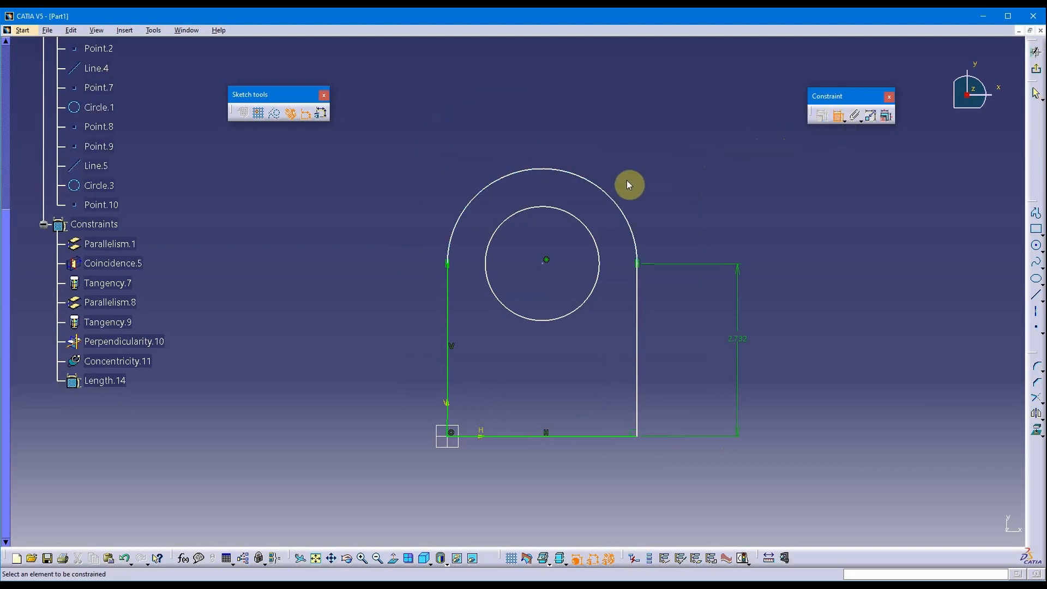
left_click(599, 185)
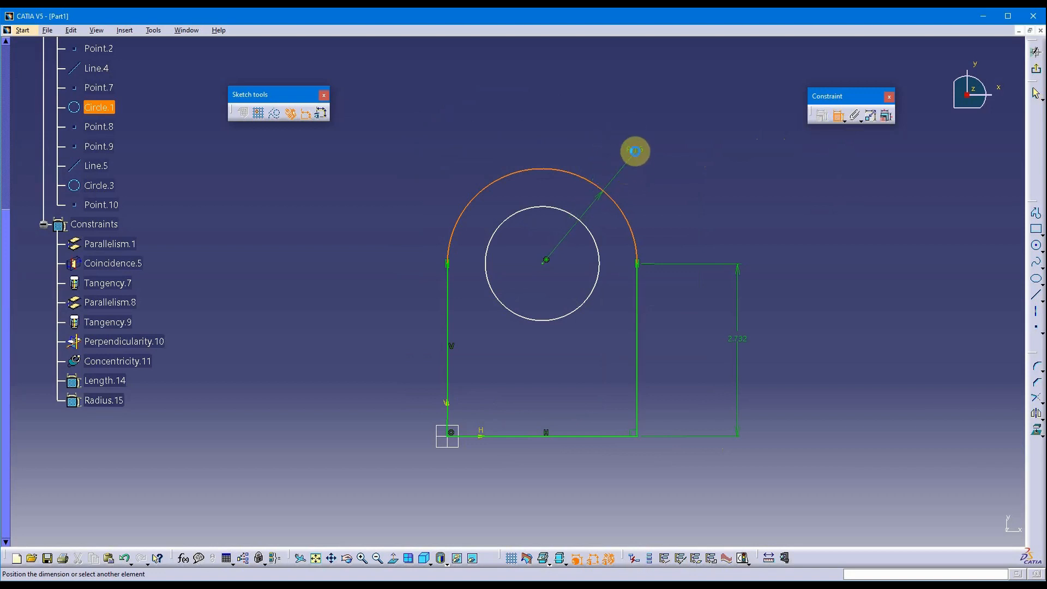
left_click(635, 151)
left_click(43, 224)
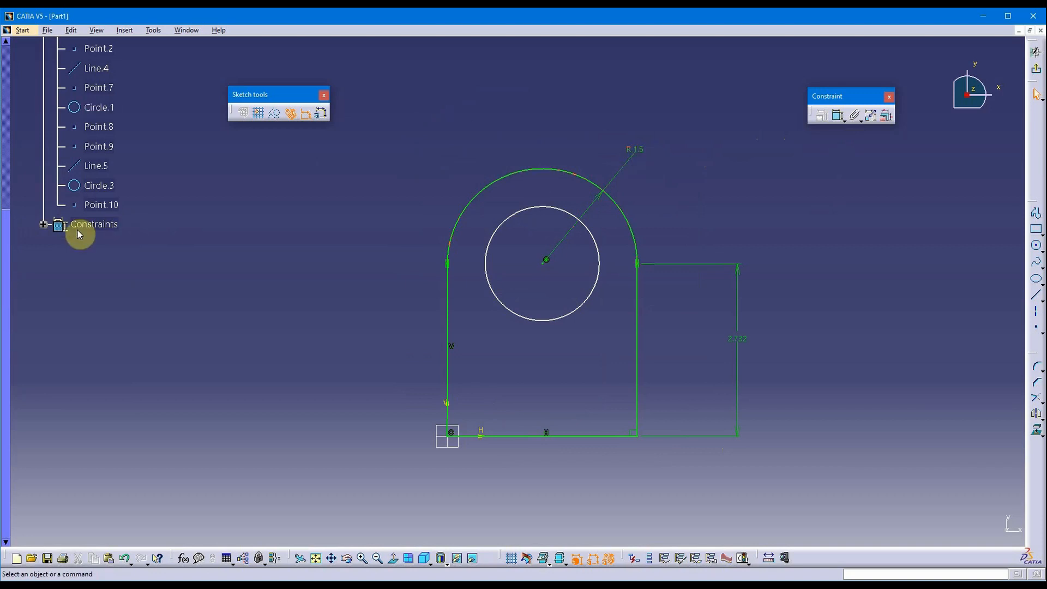
left_click(43, 224)
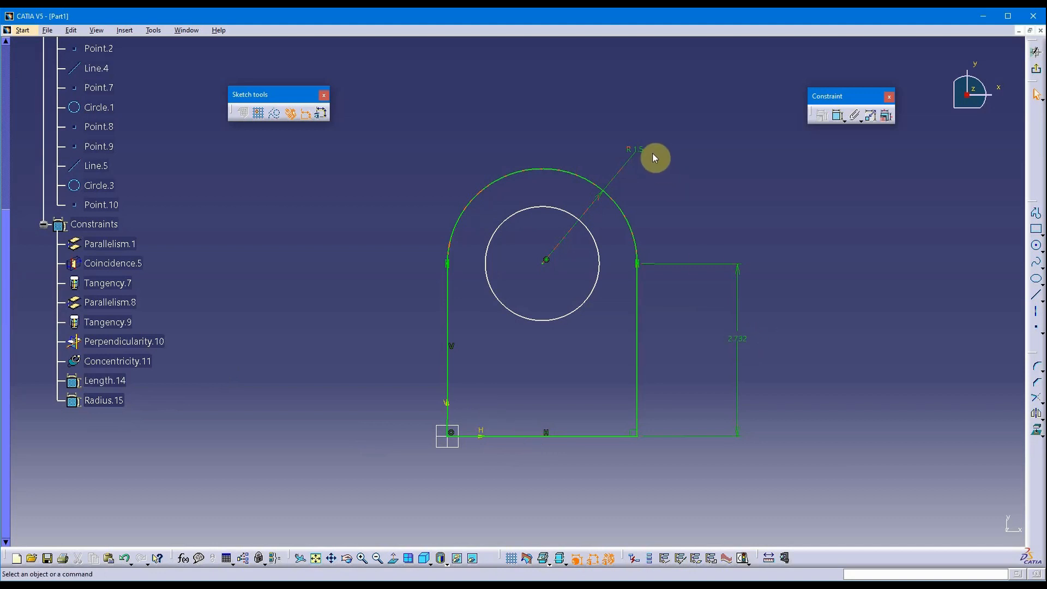
left_click(45, 225)
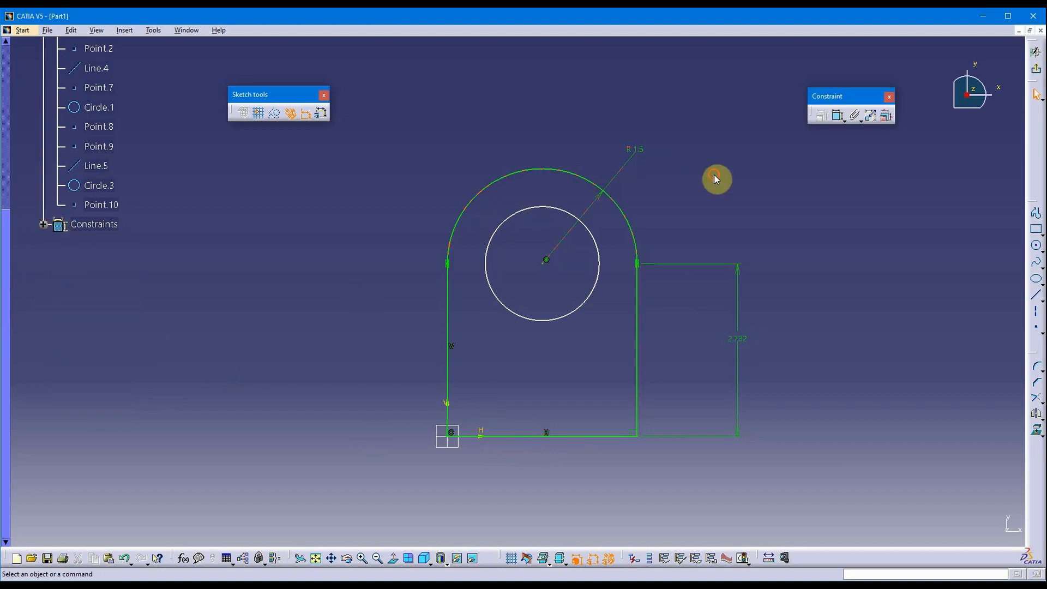
left_click(838, 116)
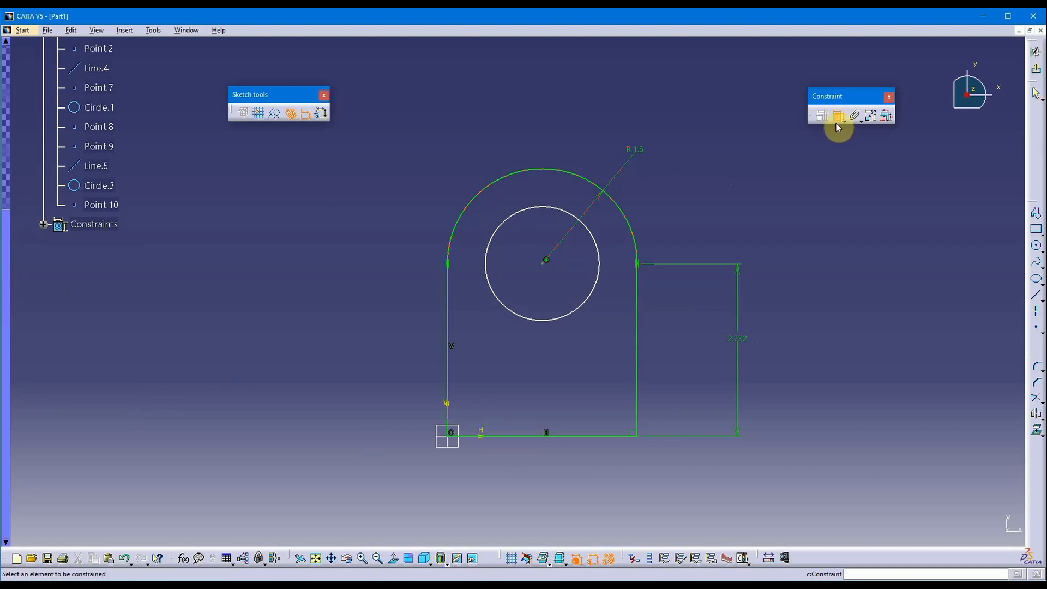
left_click(523, 209)
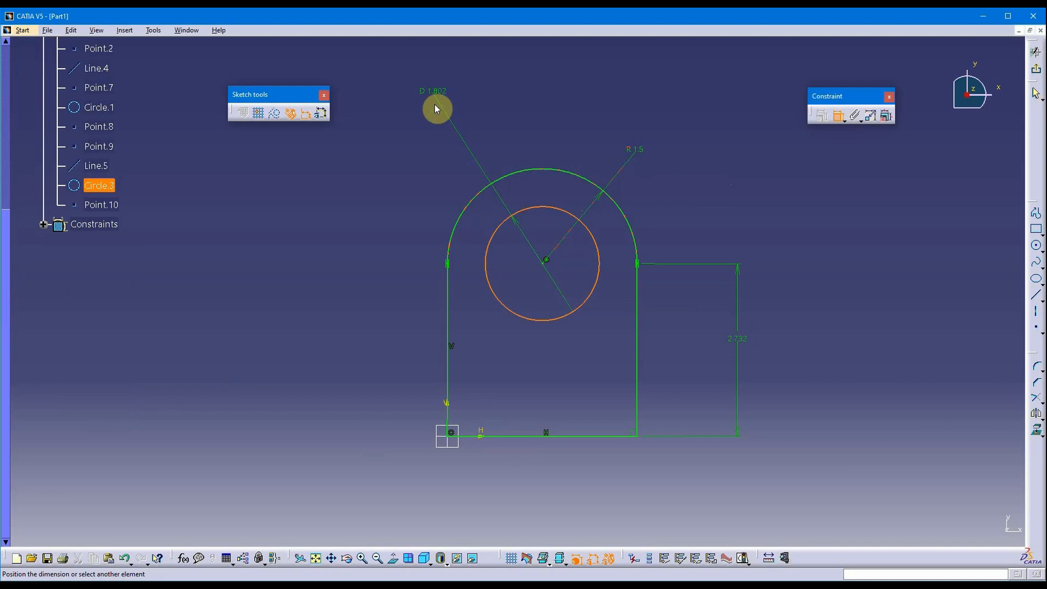
Give the inner hole circle a 2 in diameter dimension.
left_click(439, 128)
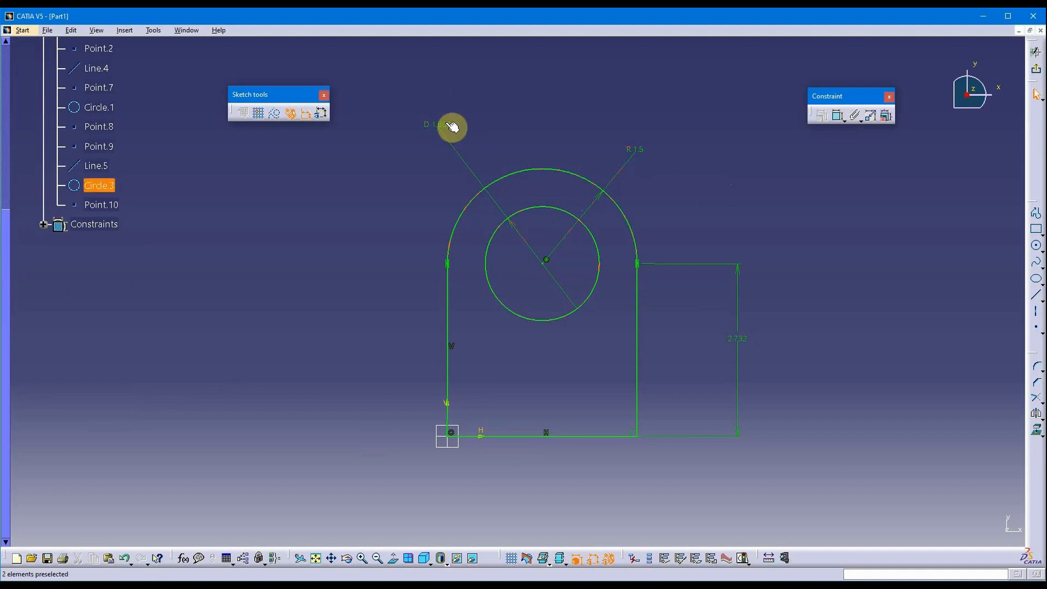
double_click(444, 128)
type("2")
key("Return")
left_click(551, 98)
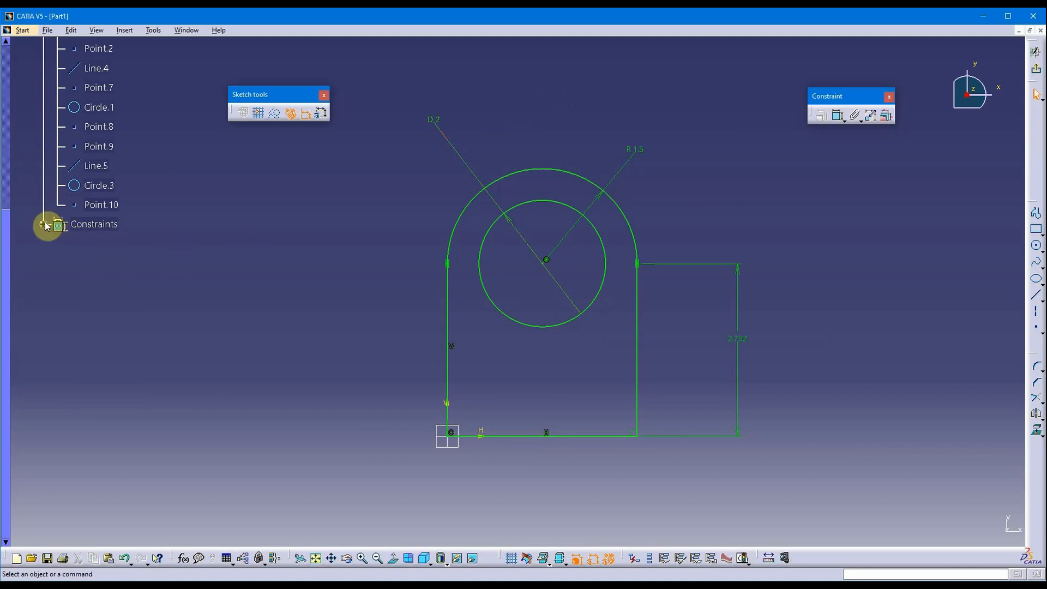
Expand the sketch's constraint list and switch Radius.16 to a radius dimension.
left_click(44, 224)
scroll(164, 364, "down", 1)
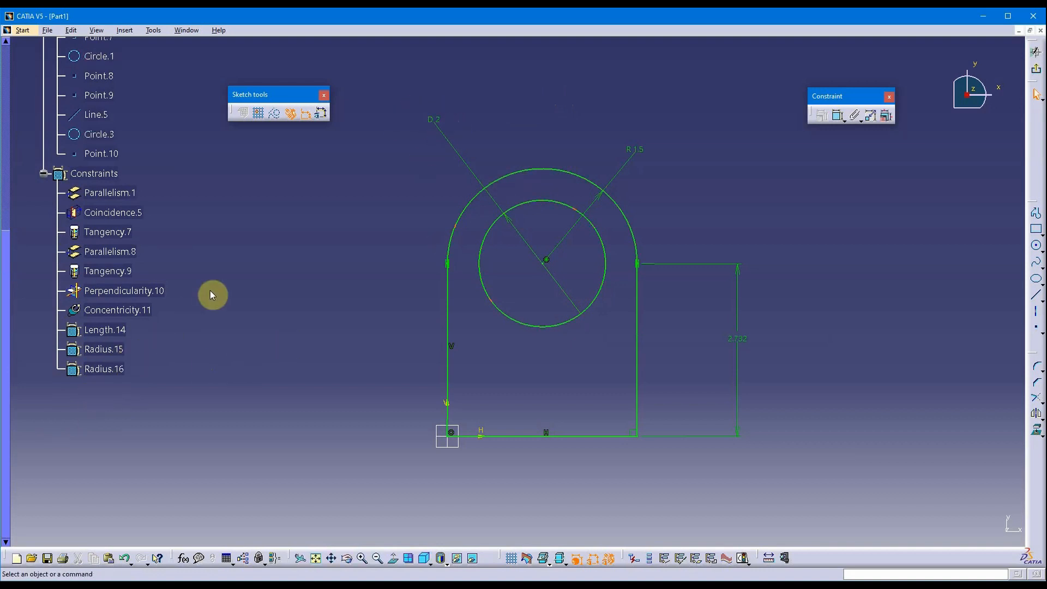
left_click(109, 369)
double_click(109, 370)
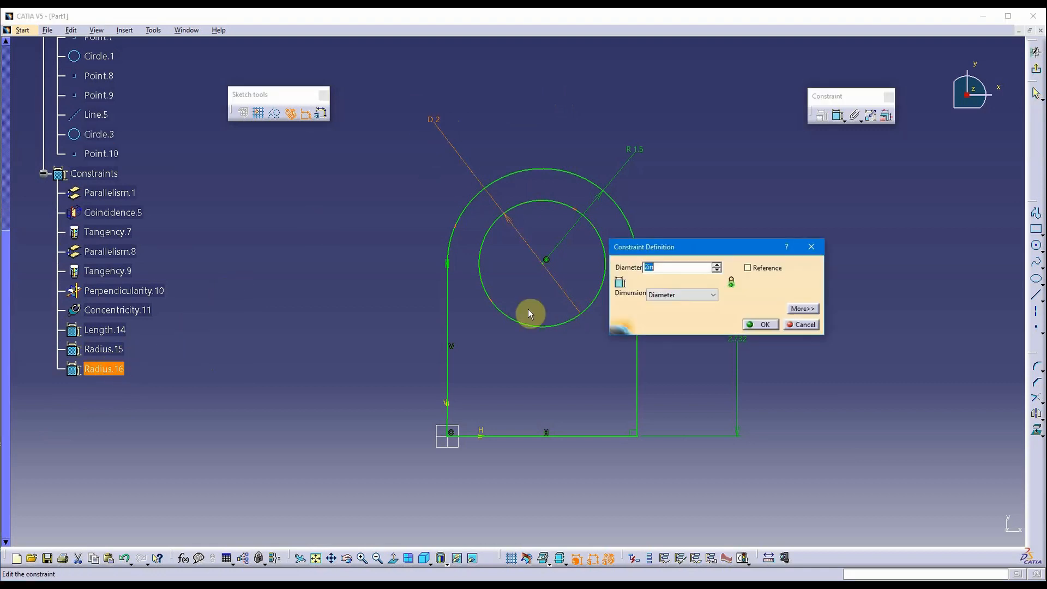
left_click_drag(683, 253, 784, 187)
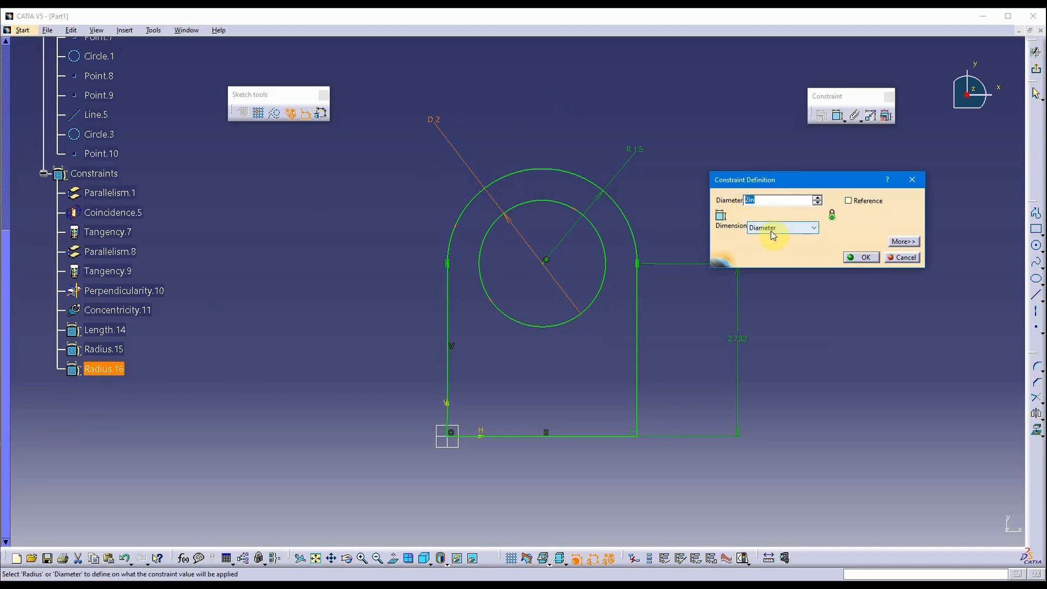
left_click(903, 241)
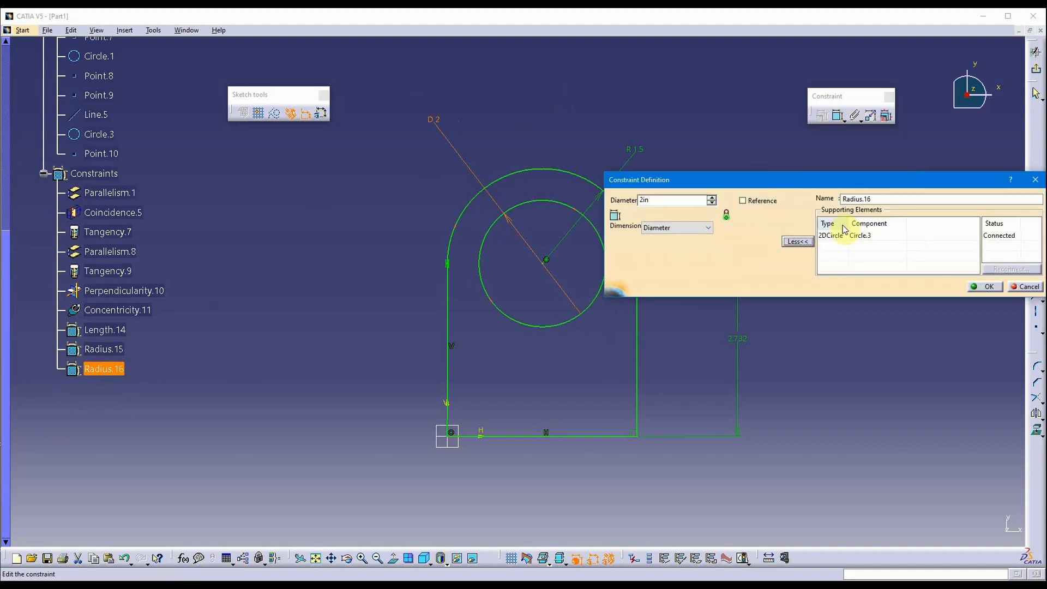
left_click(707, 228)
left_click(697, 241)
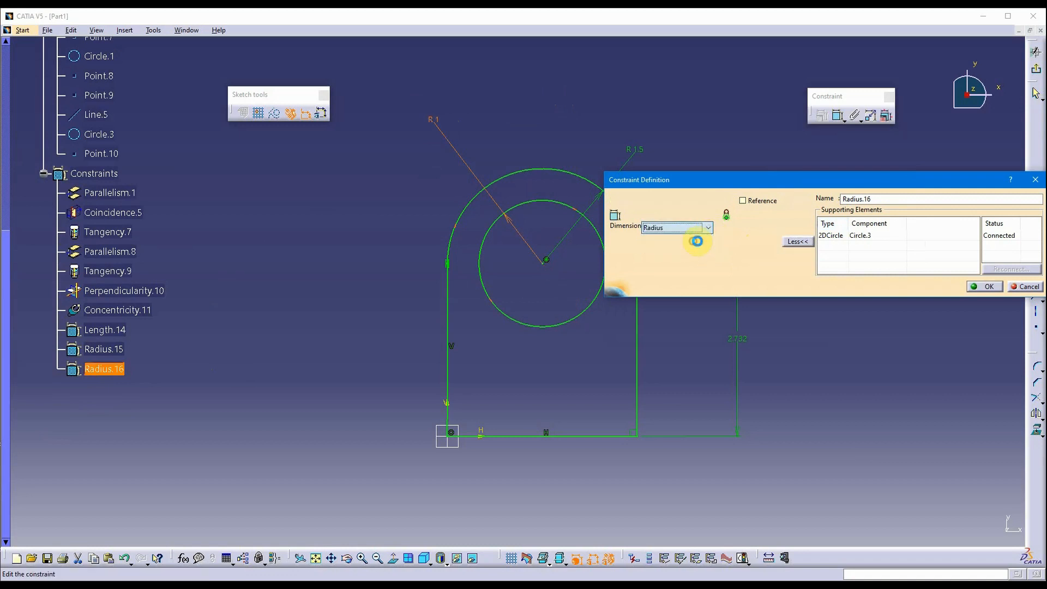
left_click(992, 288)
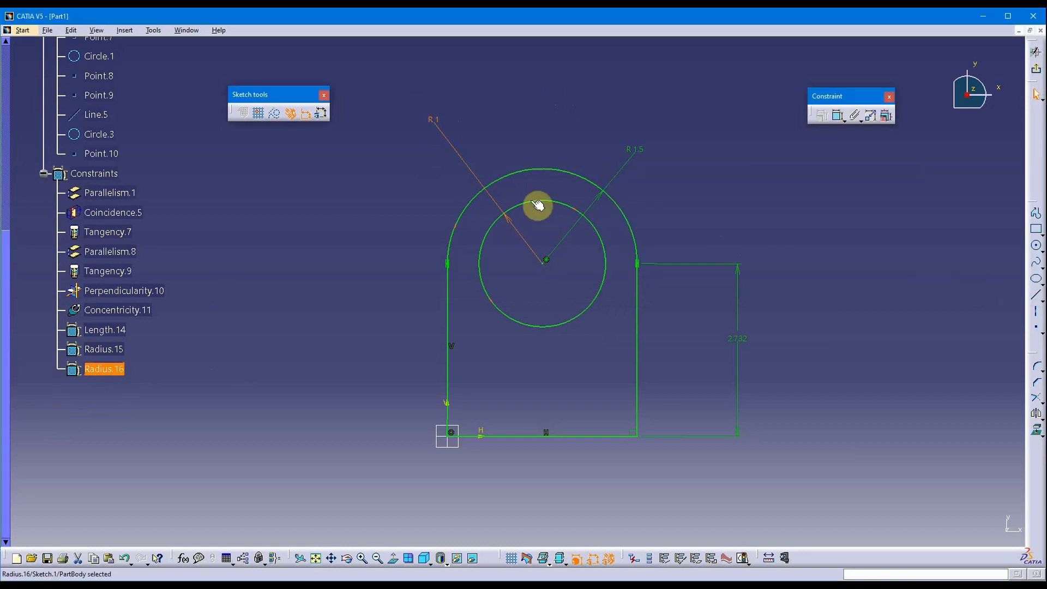
Switch the hole's dimension back to a diameter.
double_click(435, 120)
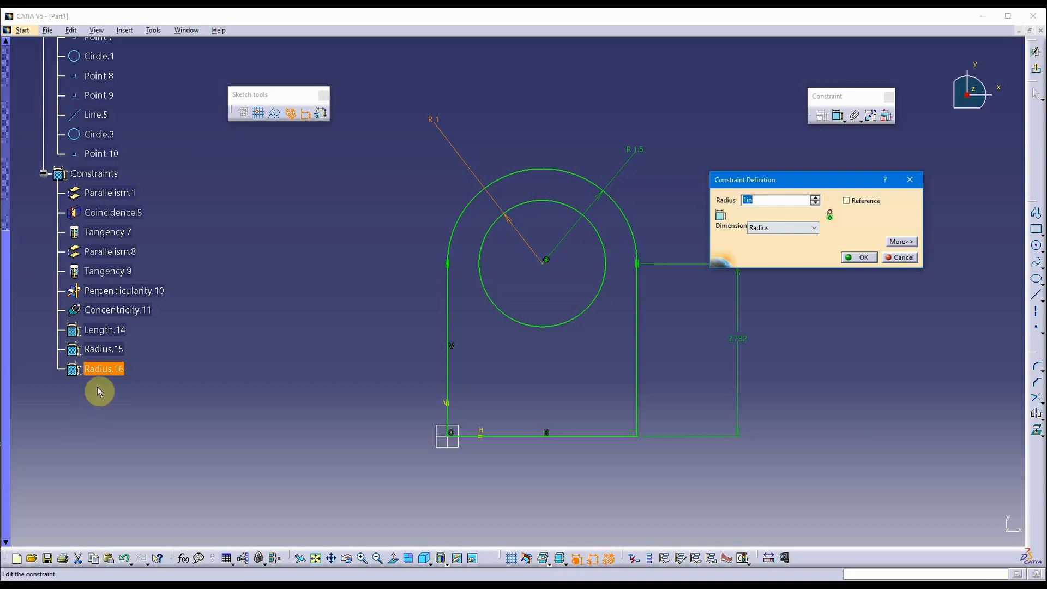
left_click(795, 227)
left_click(785, 247)
left_click(851, 257)
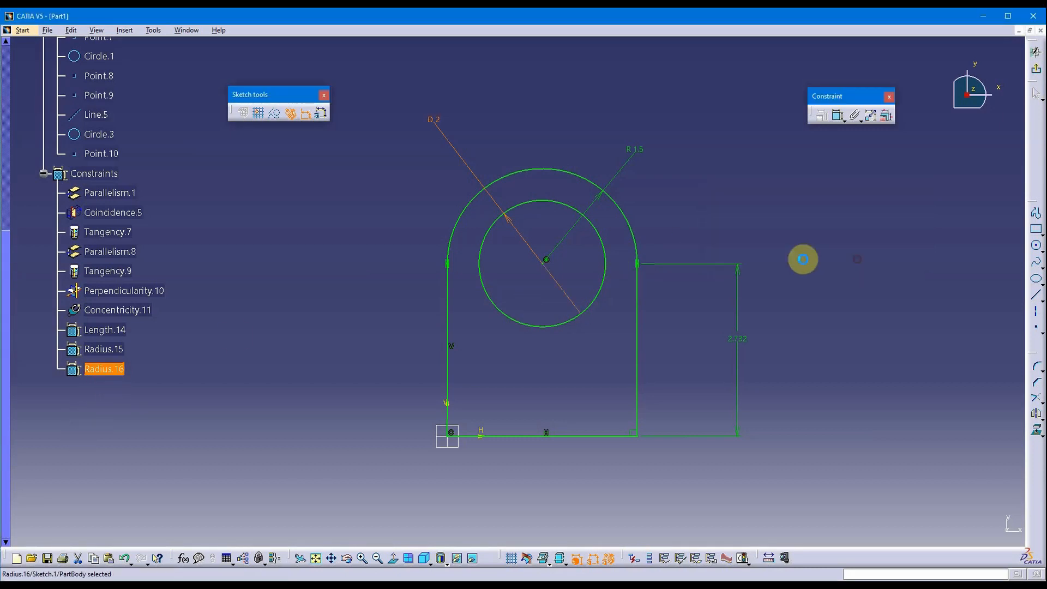
Delete Perpendicularity.10 and Parallelism.8, then tilt the side lines inward at the top.
mouse_move(357, 342)
middle_mouse_down()
mouse_move(335, 338)
mouse_move(337, 320)
mouse_move(426, 304)
mouse_move(360, 333)
middle_mouse_up()
mouse_move(590, 358)
middle_mouse_down()
mouse_move(486, 366)
mouse_move(513, 433)
mouse_move(505, 404)
mouse_move(507, 423)
mouse_move(486, 416)
mouse_move(475, 362)
middle_mouse_up()
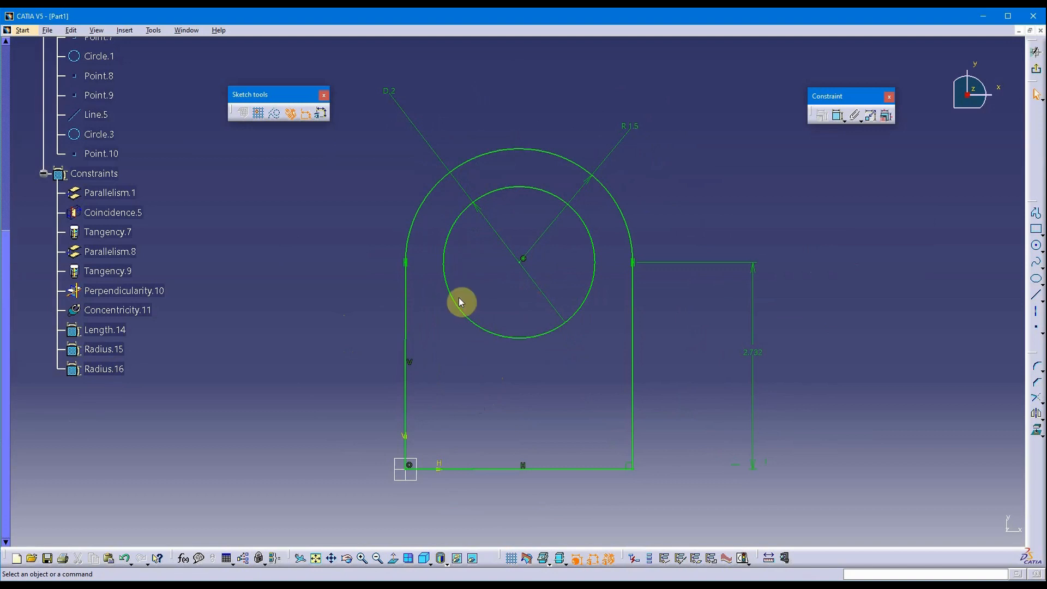
mouse_move(288, 355)
middle_mouse_down()
mouse_move(339, 338)
mouse_move(350, 354)
middle_mouse_up()
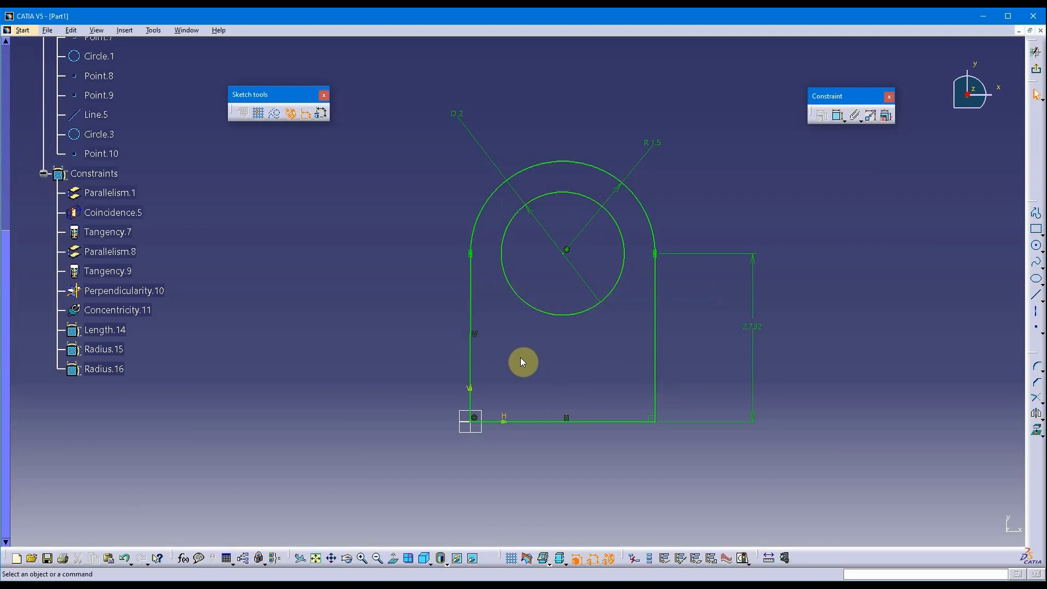
left_click(655, 420)
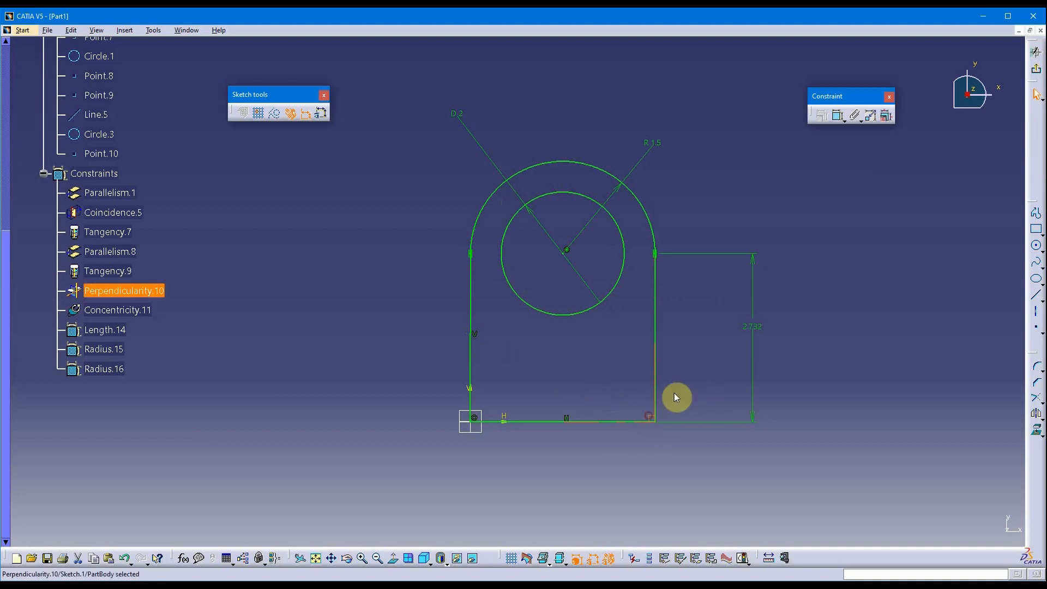
key("Delete")
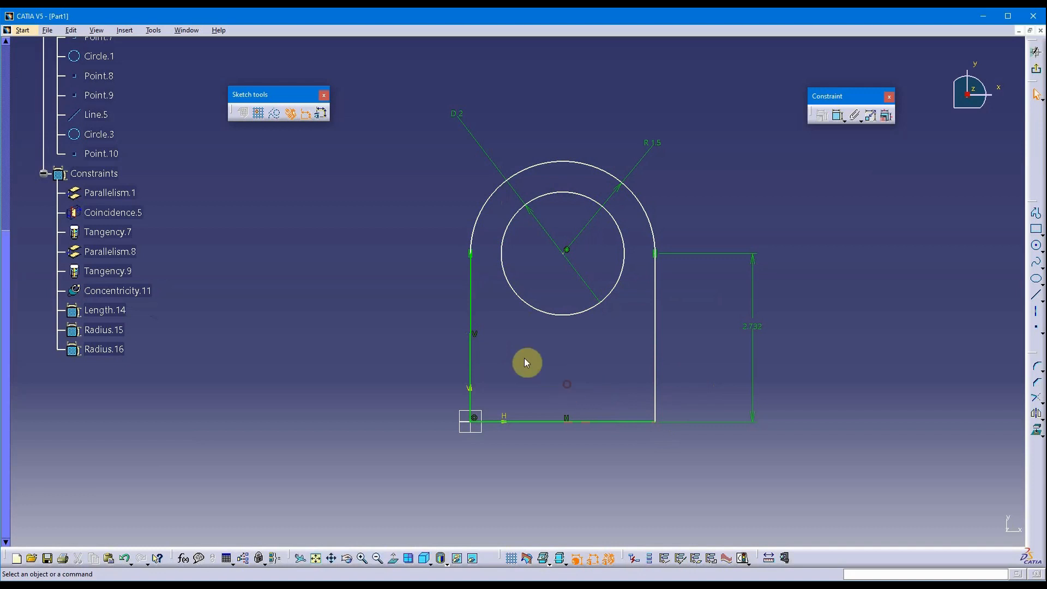
left_click(476, 335)
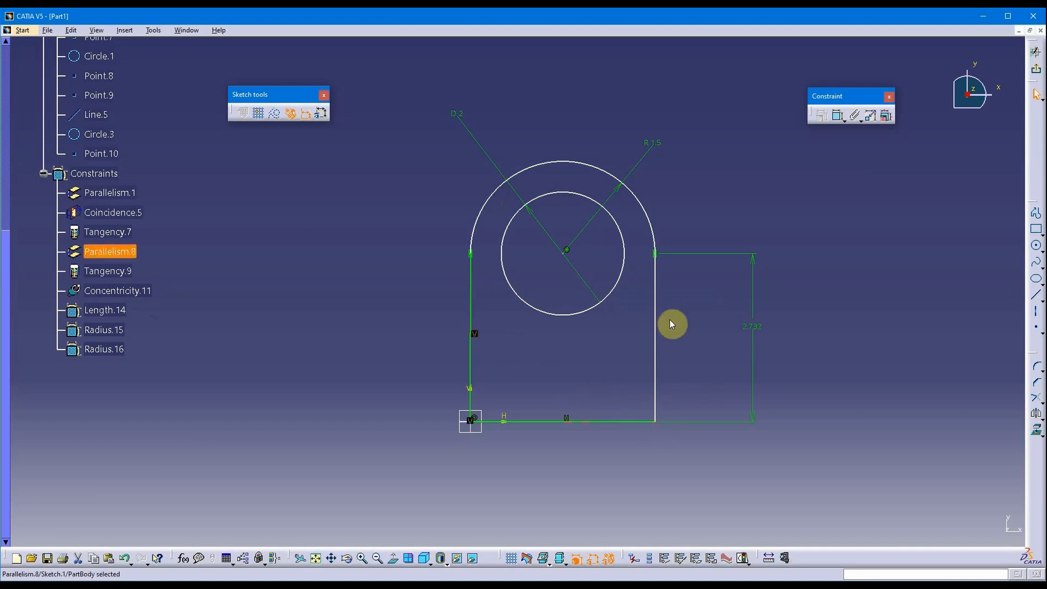
key("Delete")
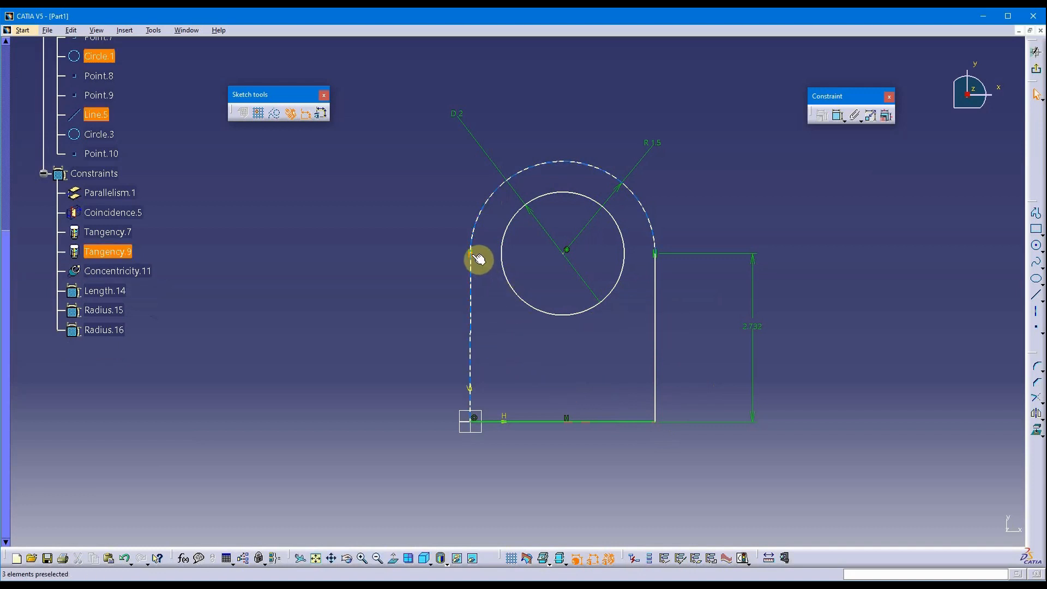
left_click_drag(471, 254, 494, 266)
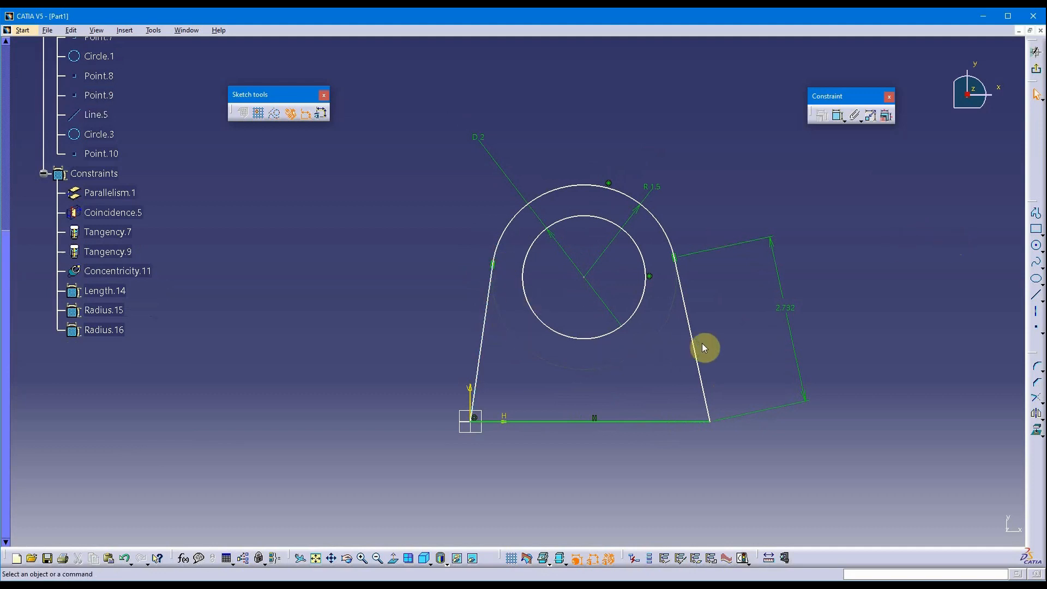
Dimension the angle between the right and left slanted side lines.
left_click(837, 117)
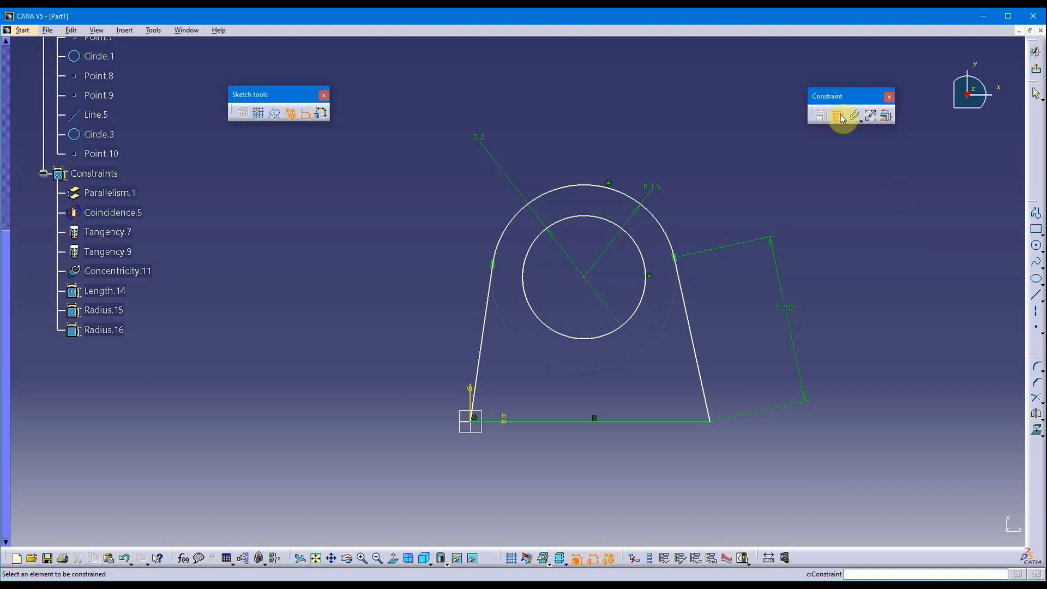
left_click(695, 326)
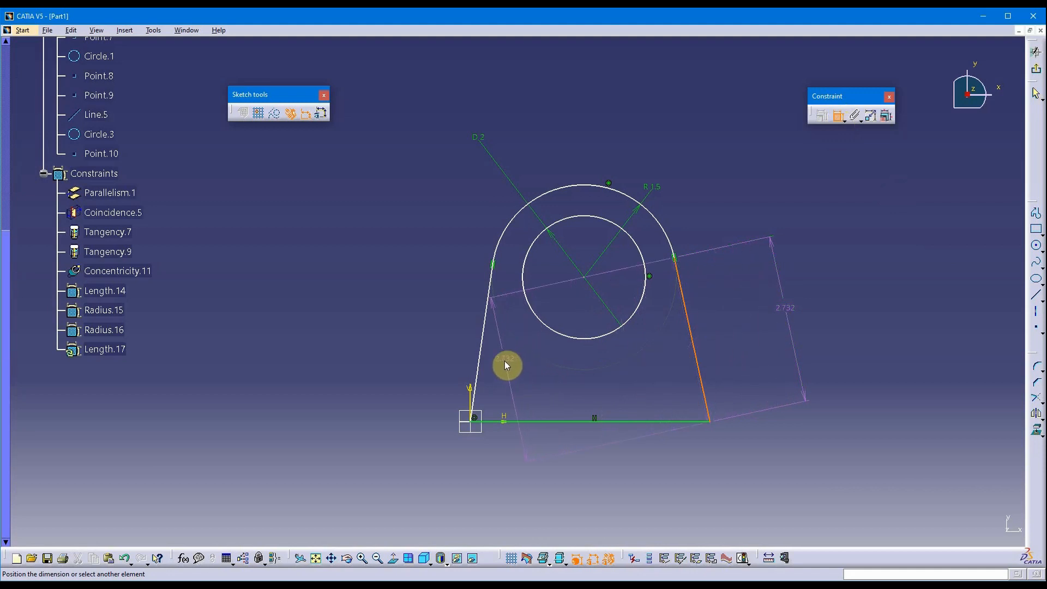
left_click(488, 346)
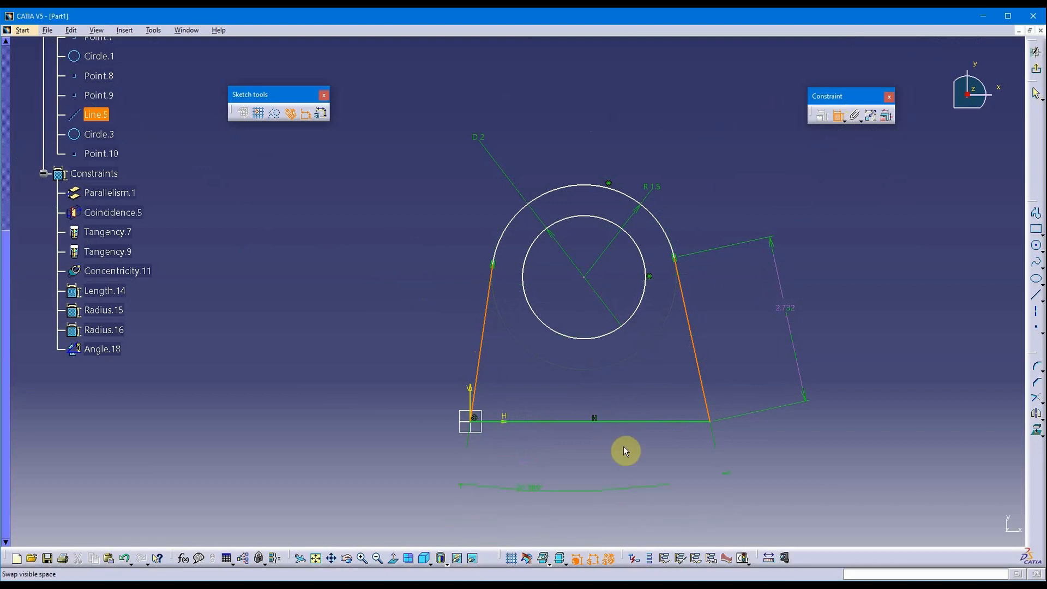
middle_click_drag(577, 437, 527, 358)
scroll(525, 362, "up", 1)
left_click(520, 393)
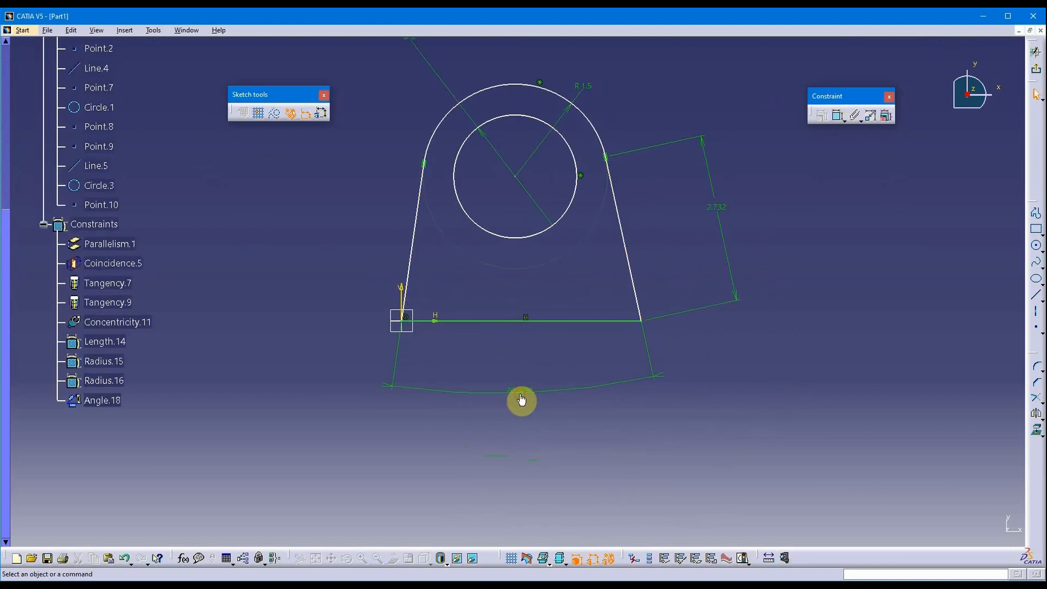
middle_click_drag(560, 441, 575, 454)
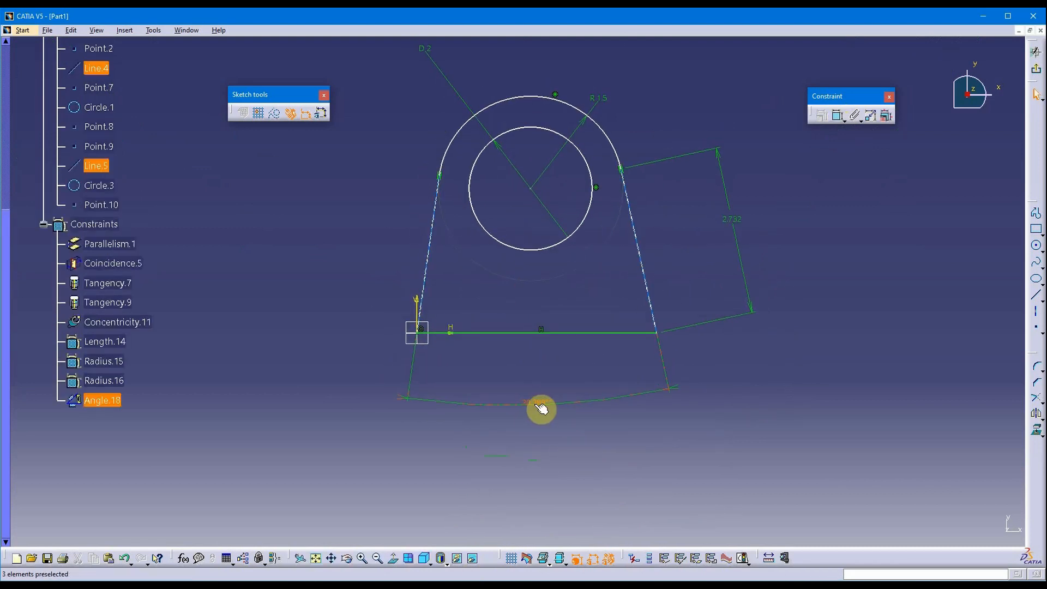
Cycle through the angular sectors and keep the 20.389° sector for Angle.18.
double_click(542, 408)
left_click(863, 229)
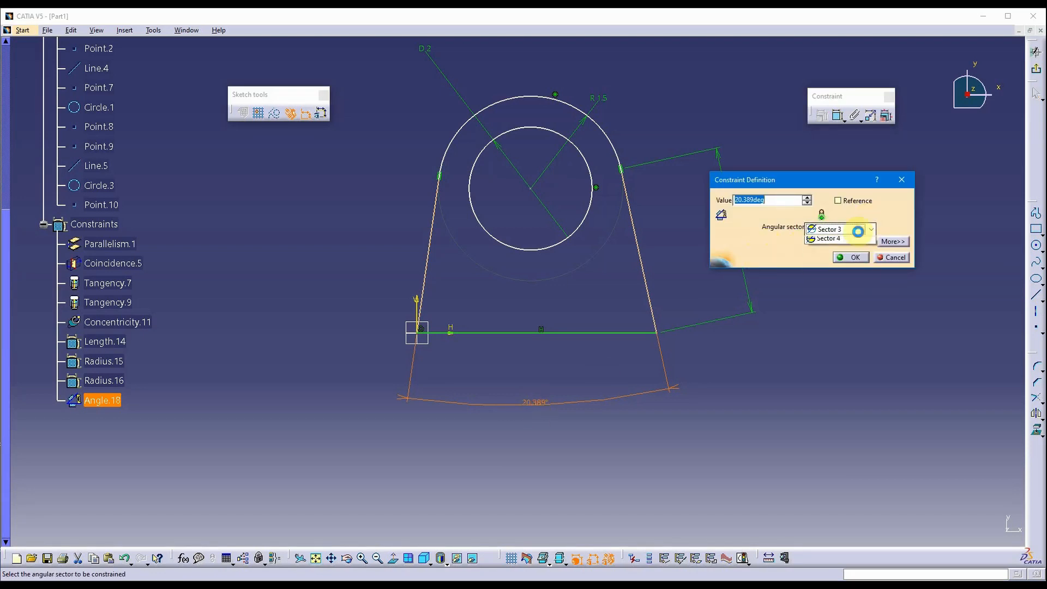
left_click(854, 243)
left_click(853, 234)
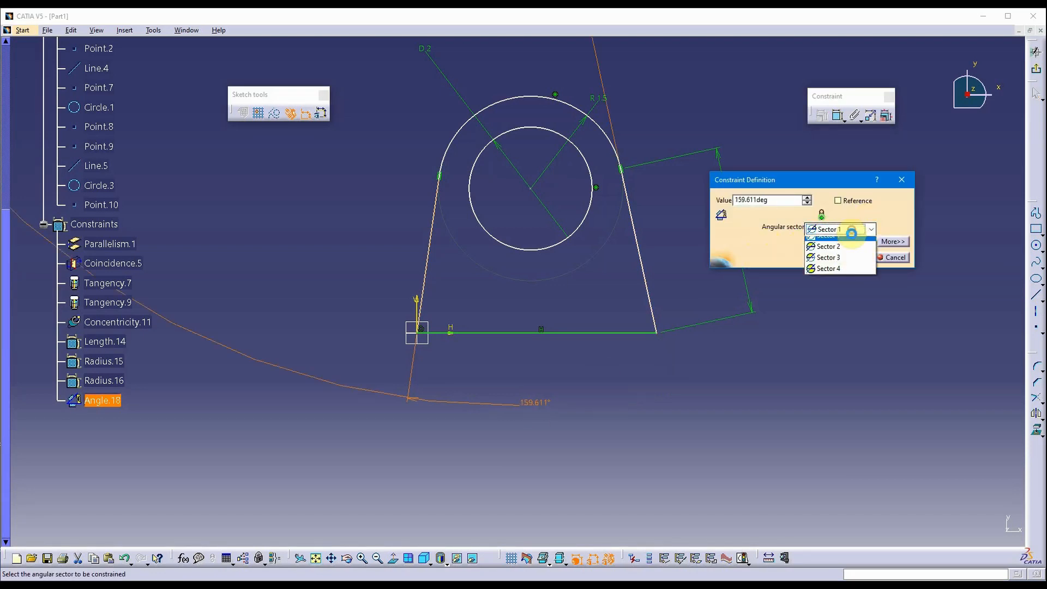
left_click(854, 253)
left_click(853, 232)
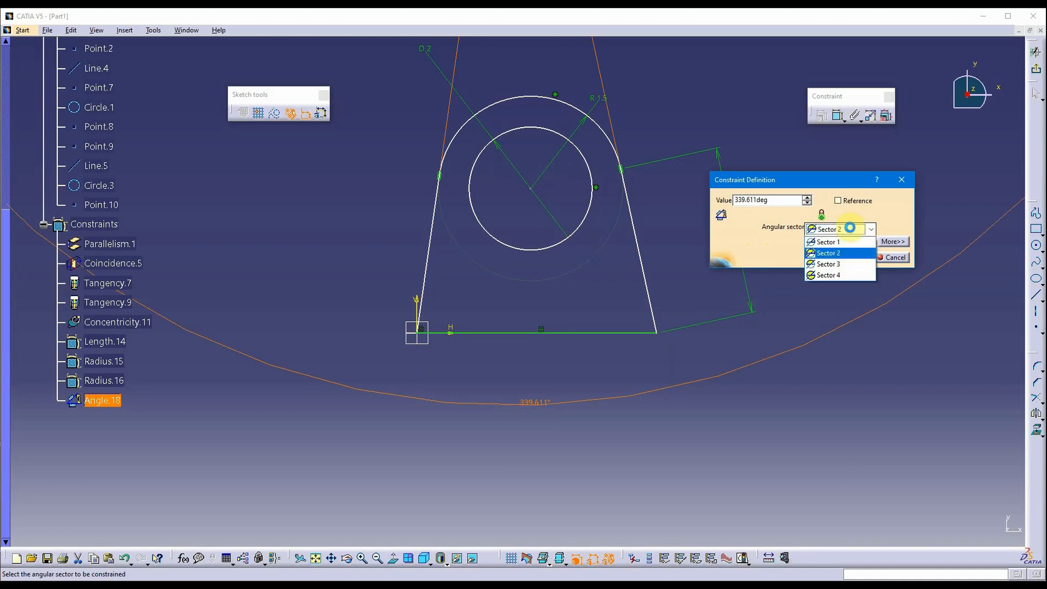
left_click(851, 262)
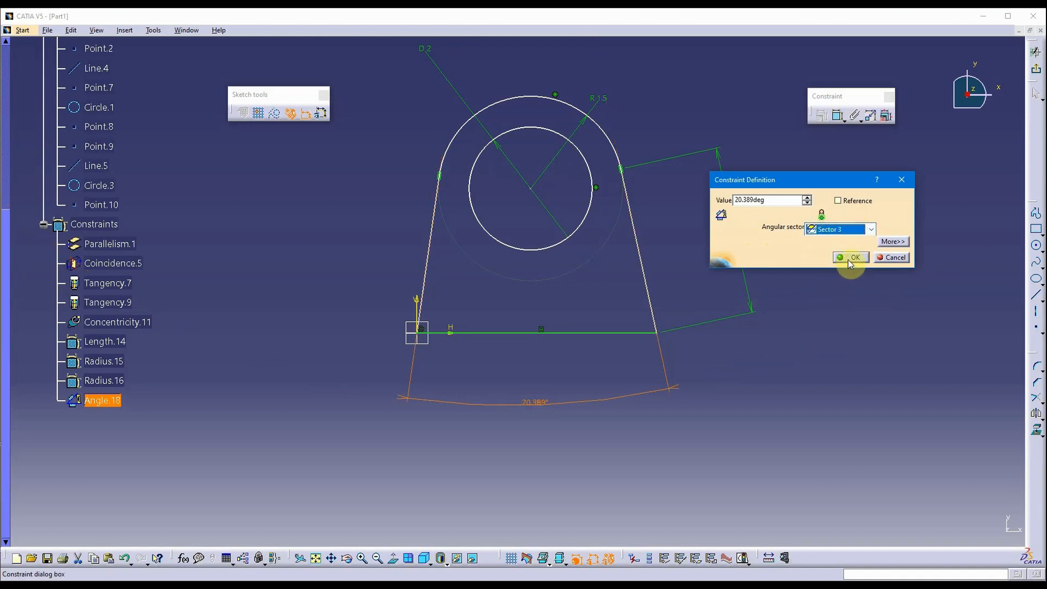
left_click(851, 262)
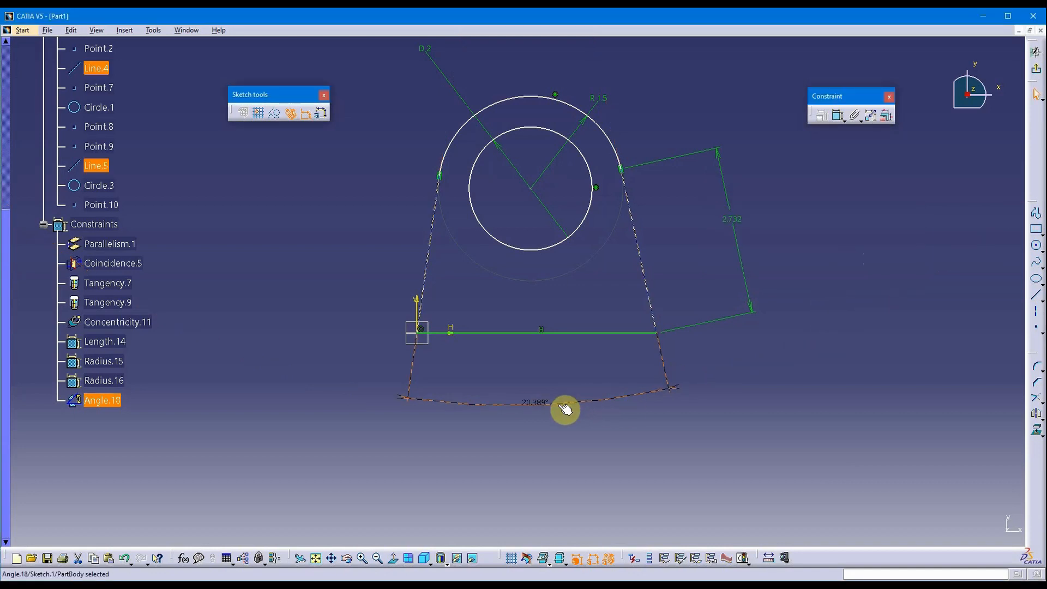
Move the angle dimension lower and drag the right line to reshape the profile.
left_click_drag(540, 408, 540, 427)
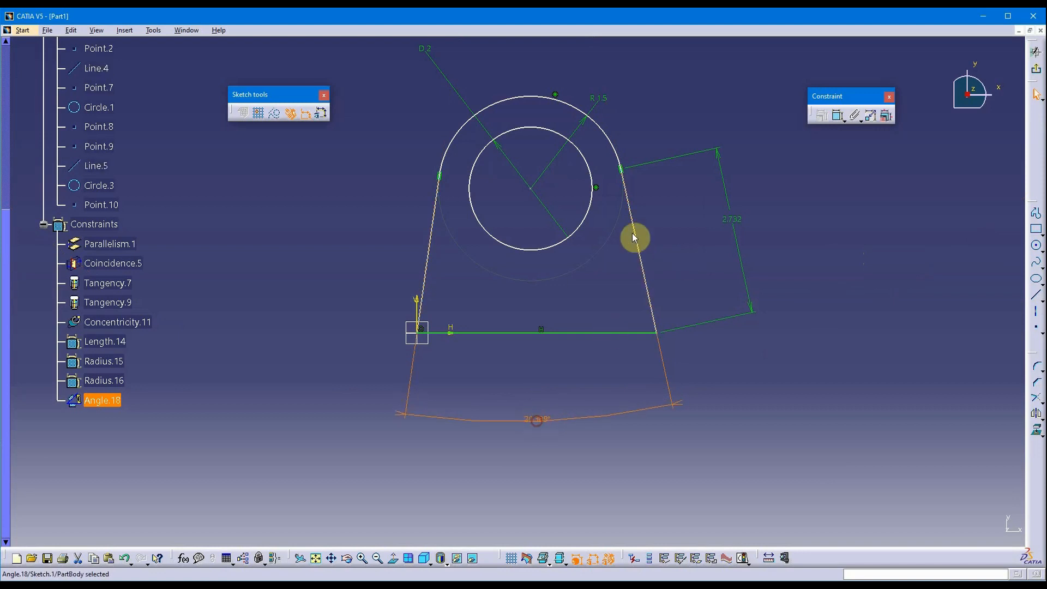
left_click(702, 258)
middle_click_drag(702, 257, 753, 315)
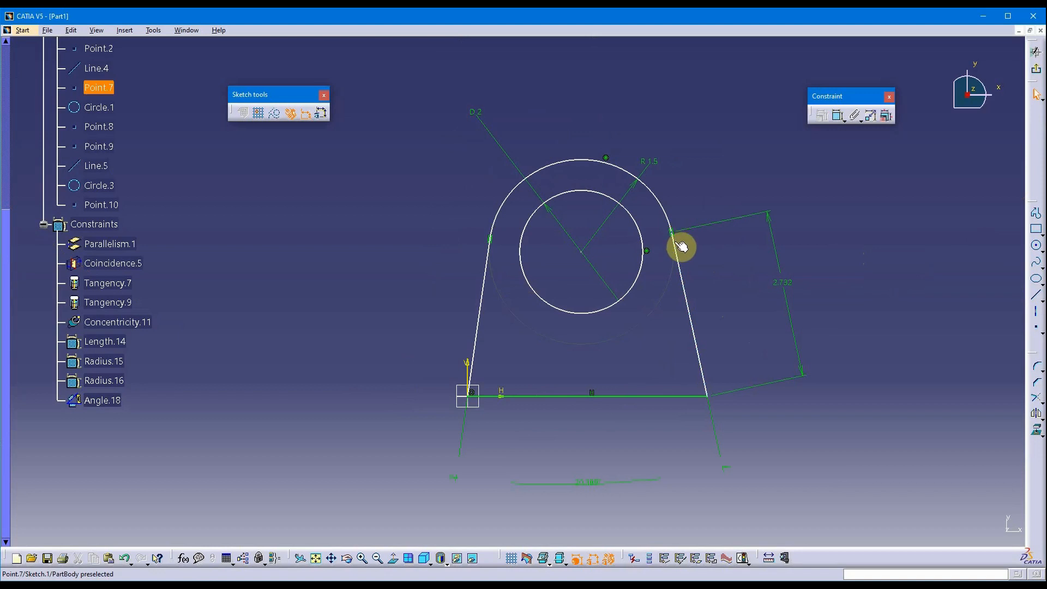
mouse_move(677, 256)
left_mouse_down()
mouse_move(656, 269)
mouse_move(687, 256)
mouse_move(647, 271)
mouse_move(687, 257)
mouse_move(656, 276)
mouse_move(685, 273)
mouse_move(676, 287)
mouse_move(689, 293)
mouse_move(663, 303)
mouse_move(671, 308)
mouse_move(701, 289)
mouse_move(668, 320)
mouse_move(684, 326)
left_mouse_up()
Draw a vertical construction line from the circle centre past the base, then select both slanted sides.
left_click(914, 269)
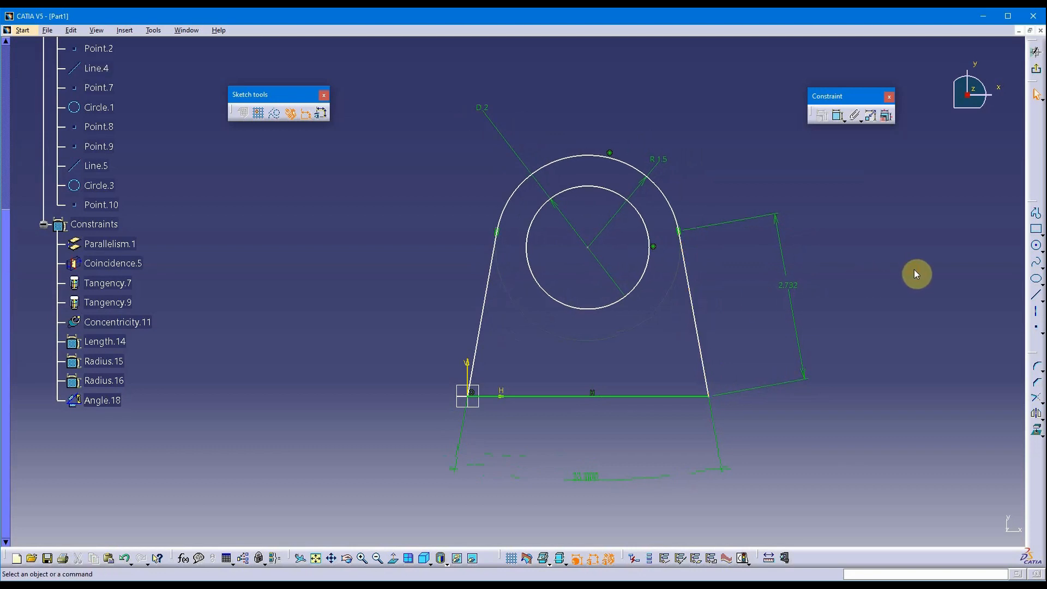
left_click(1037, 297)
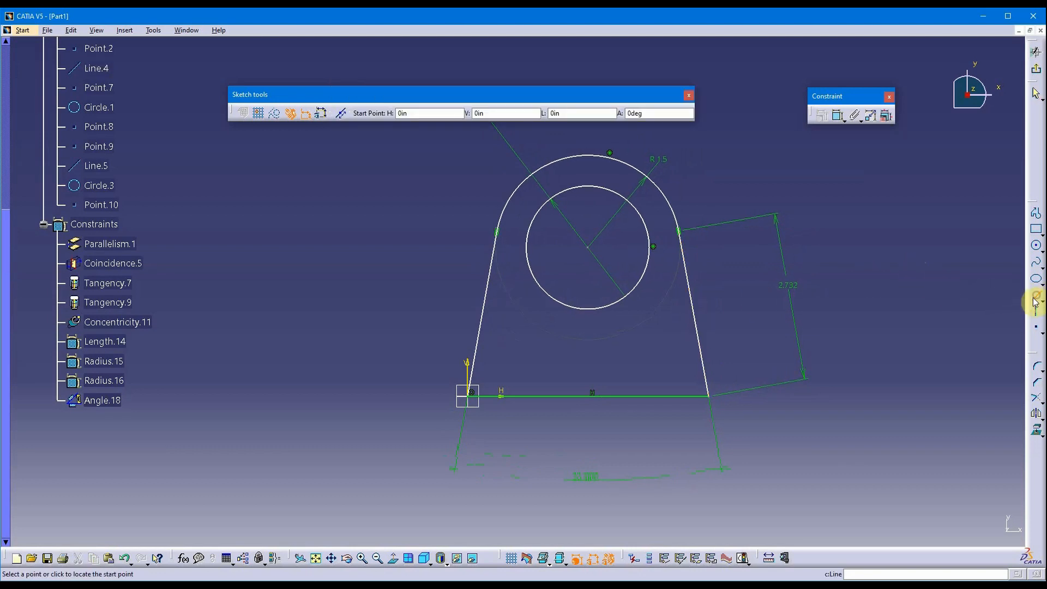
left_click(592, 249)
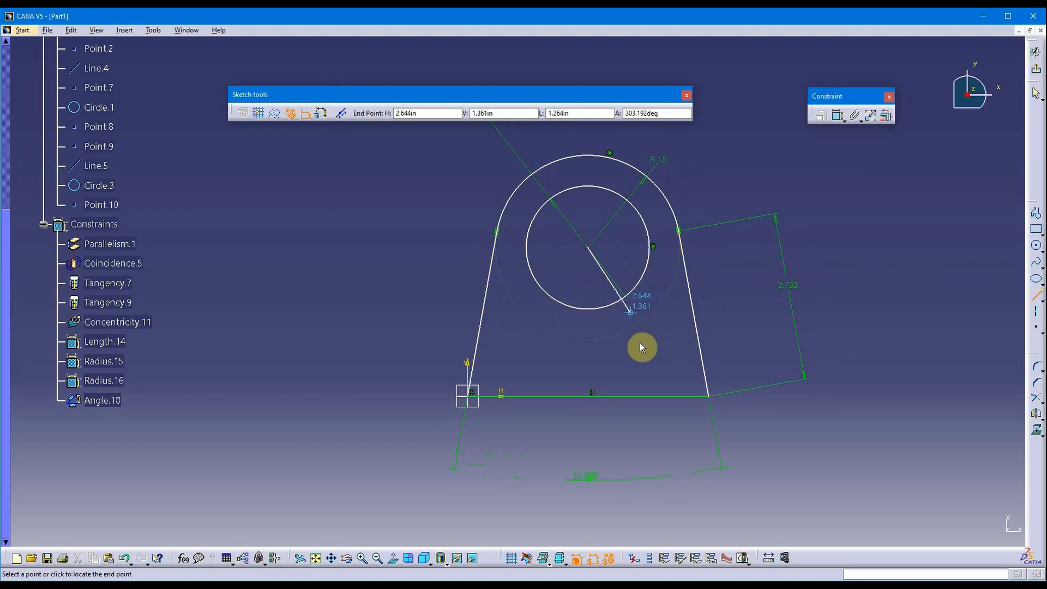
left_click(589, 457)
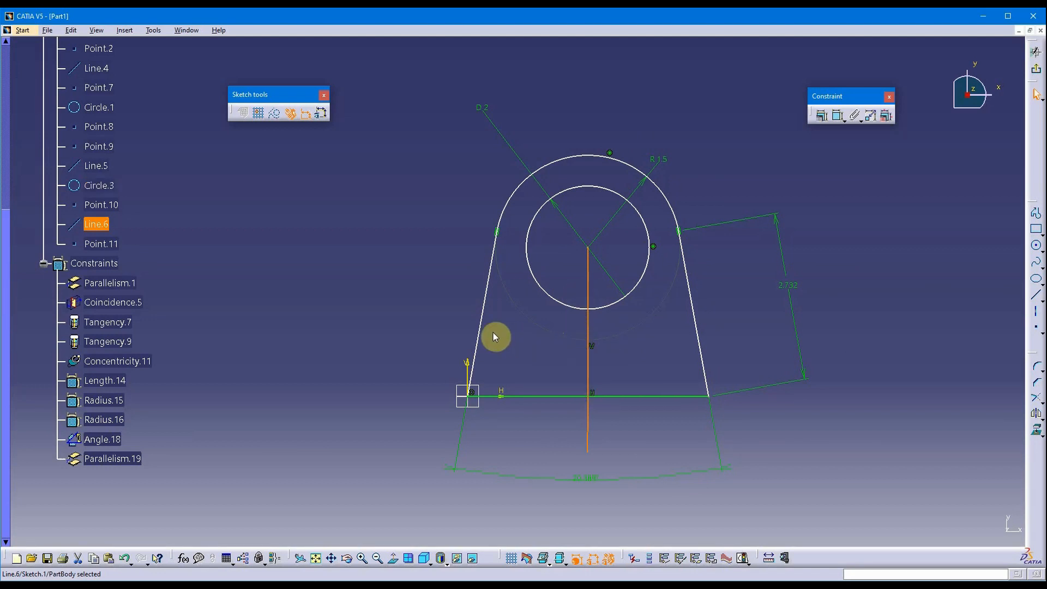
left_click(274, 114)
left_click(744, 309)
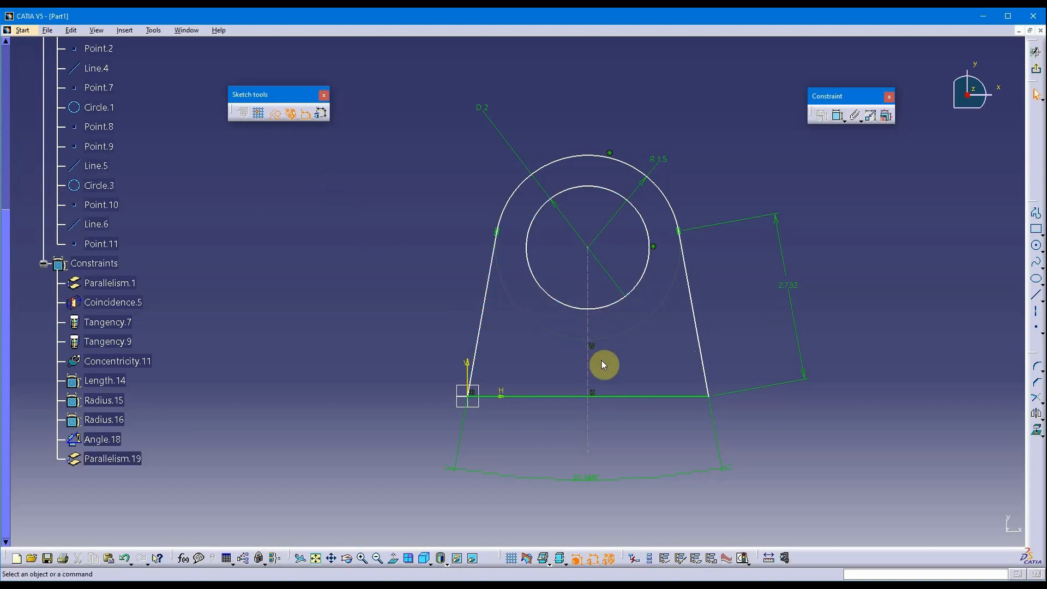
left_click(703, 344)
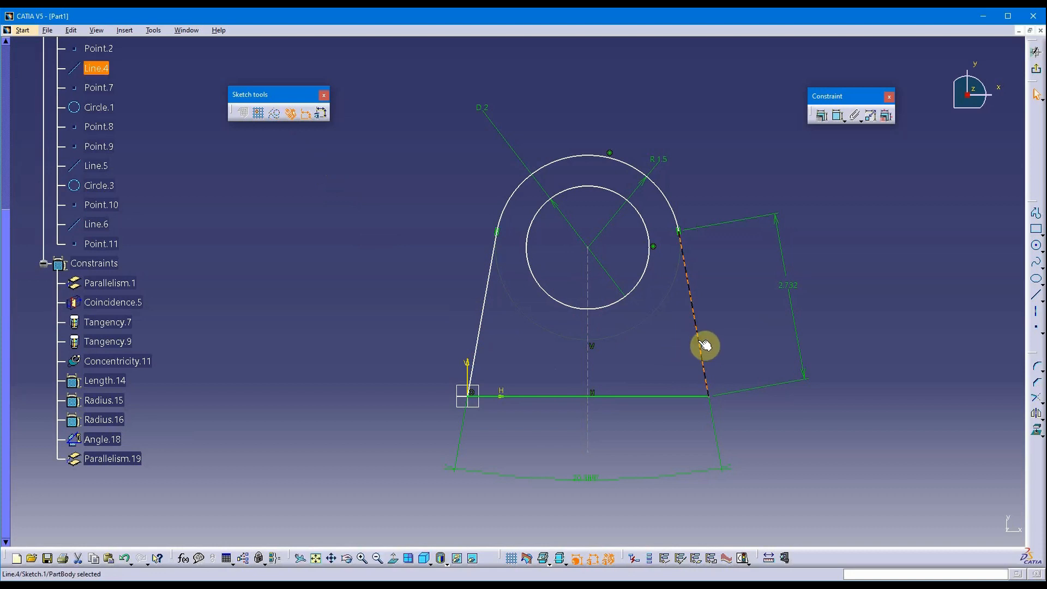
left_click(481, 330, "ctrl")
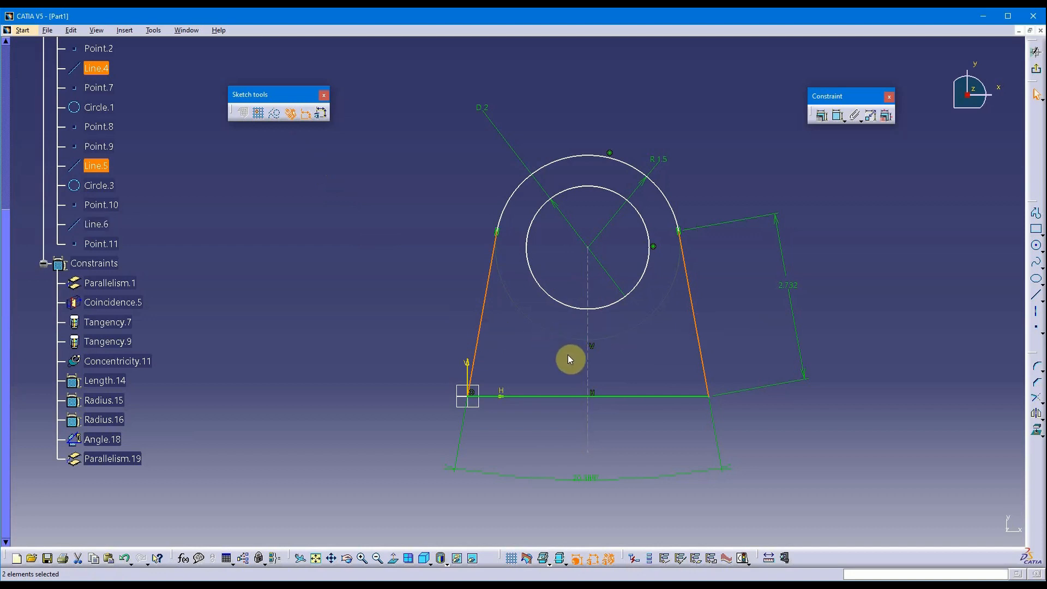
Apply Symmetry.20 to the two slanted sides about the dashed centreline.
left_click(588, 374, "ctrl")
left_click(594, 373, "ctrl")
left_click(822, 116)
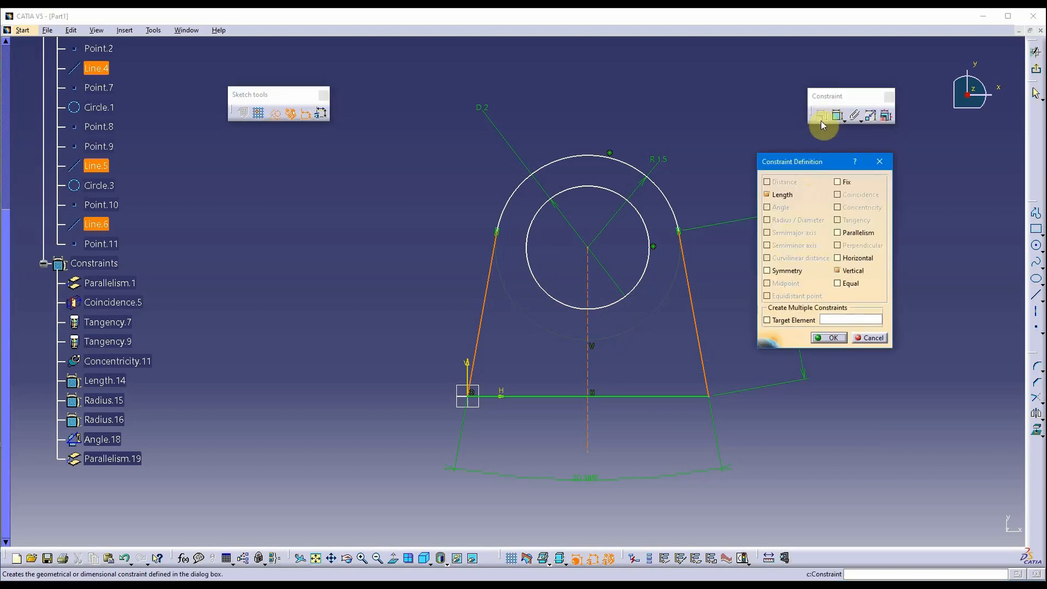
left_click_drag(810, 161, 849, 146)
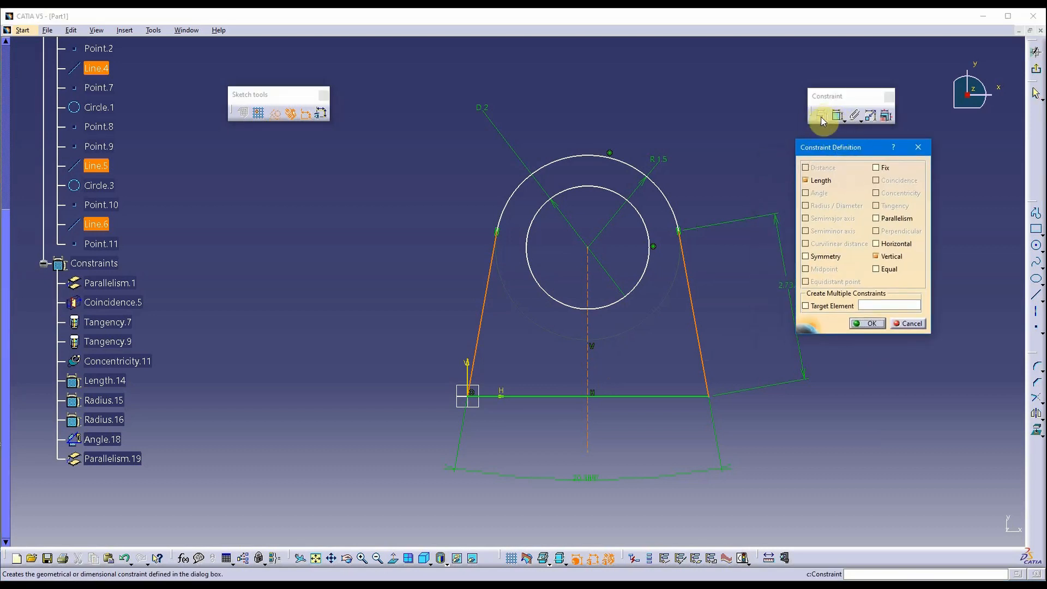
left_click(806, 256)
left_click(858, 323)
left_click(701, 351)
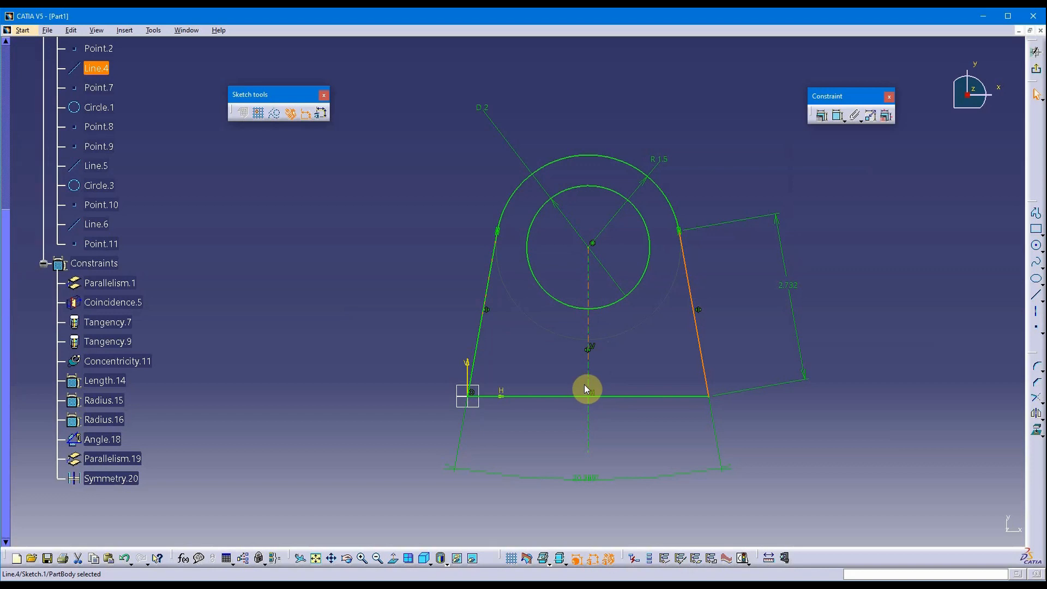
mouse_move(626, 369)
middle_mouse_down()
mouse_move(603, 336)
mouse_move(583, 352)
mouse_move(577, 315)
middle_mouse_up()
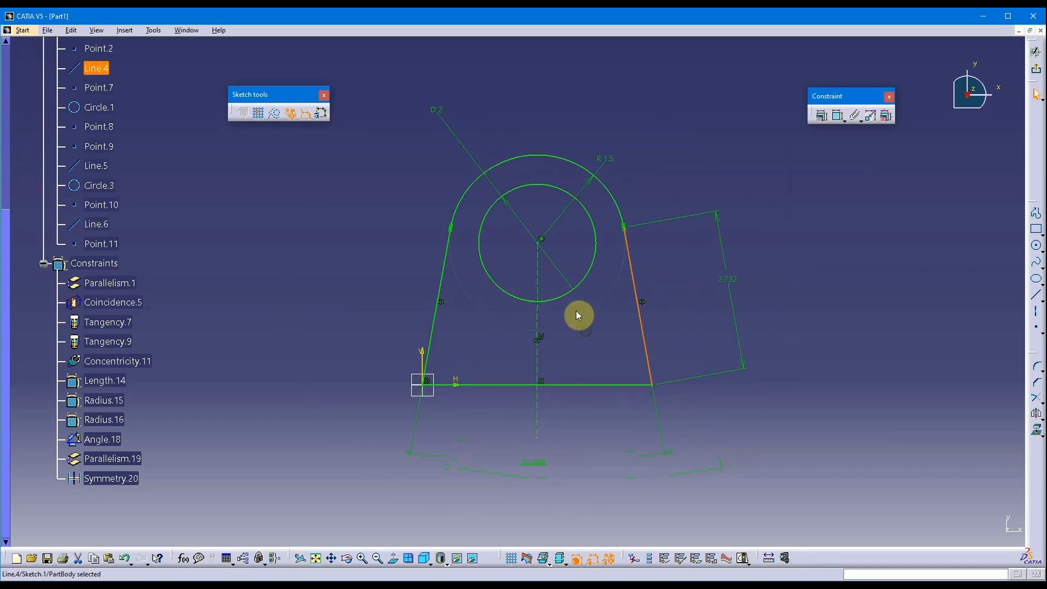
mouse_move(582, 404)
middle_mouse_down()
mouse_move(568, 384)
mouse_move(567, 393)
mouse_move(650, 194)
middle_mouse_up()
left_click(650, 194)
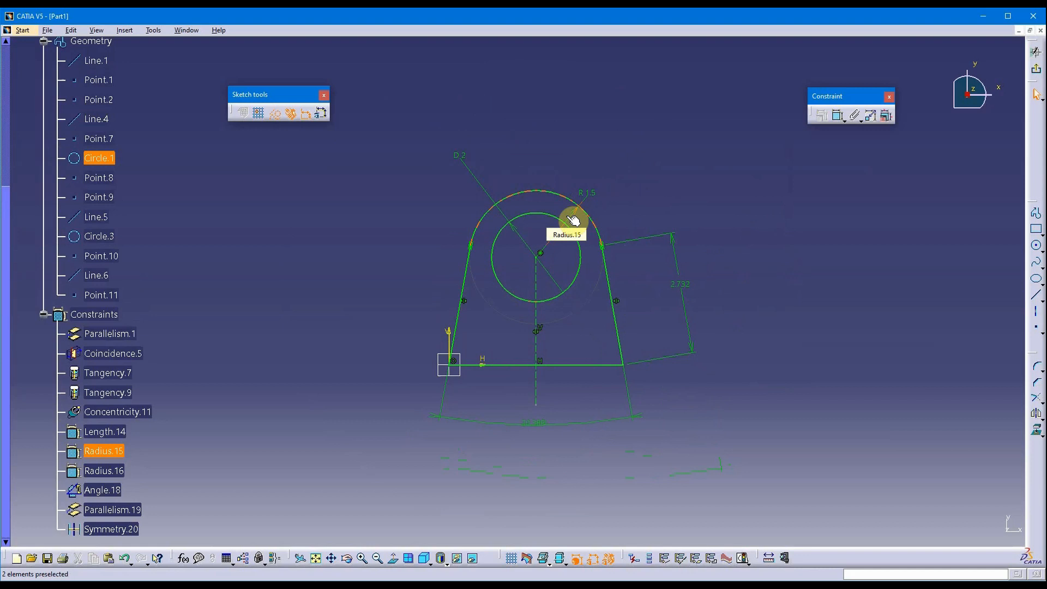
Box-select all profile geometry and constraints in Sketch.1 and delete them.
scroll(698, 147, "down", 2)
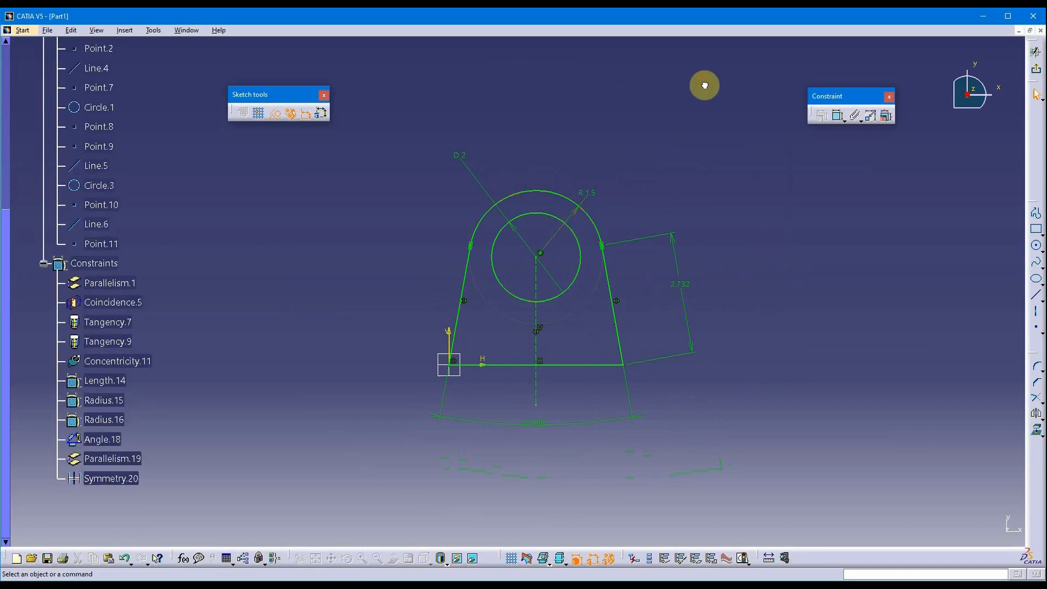
mouse_move(718, 88)
left_mouse_down()
mouse_move(420, 495)
mouse_move(400, 474)
left_mouse_up()
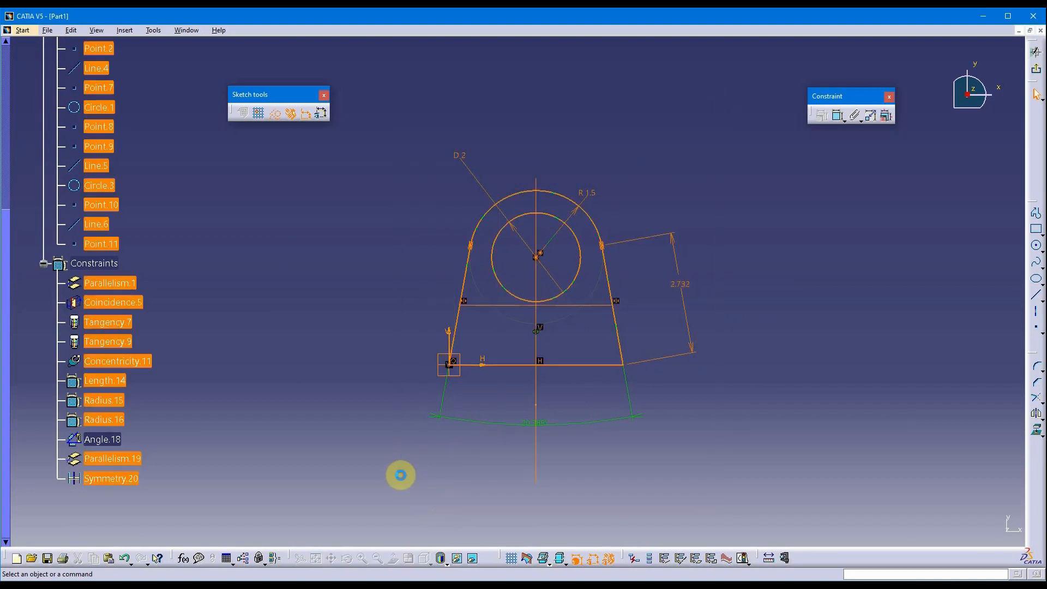
key("Delete")
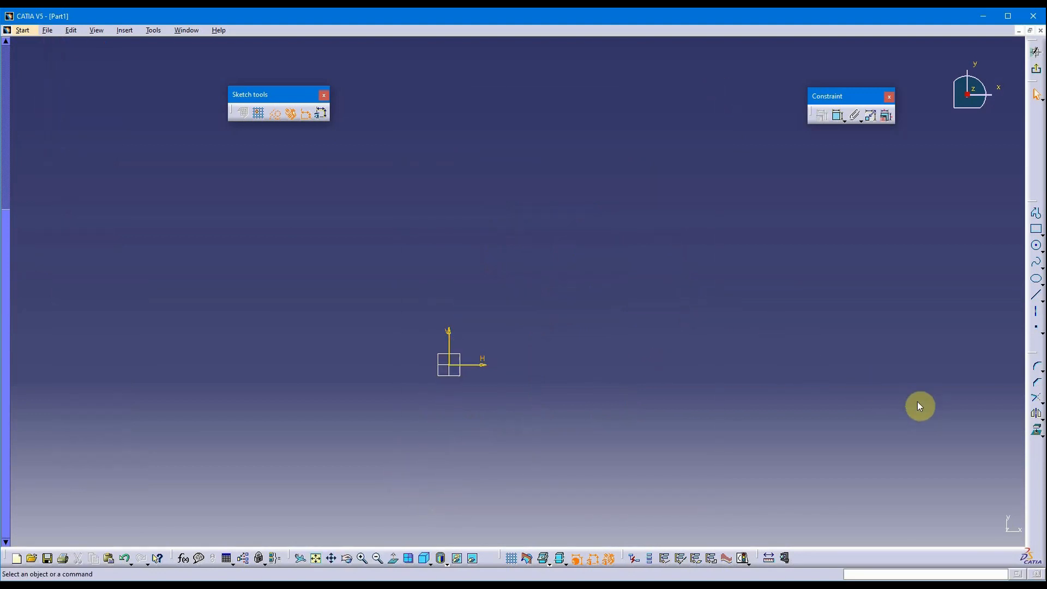
middle_click_drag(604, 334, 657, 304)
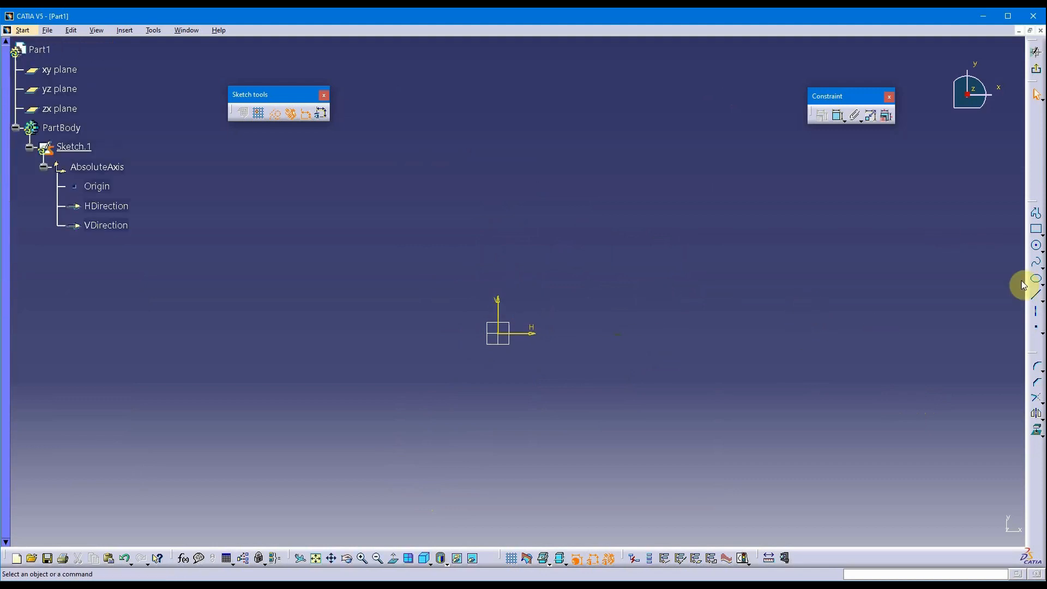
Draw rectangle Line.7–Line.10 from above-left to below-right of the origin.
left_click(1038, 232)
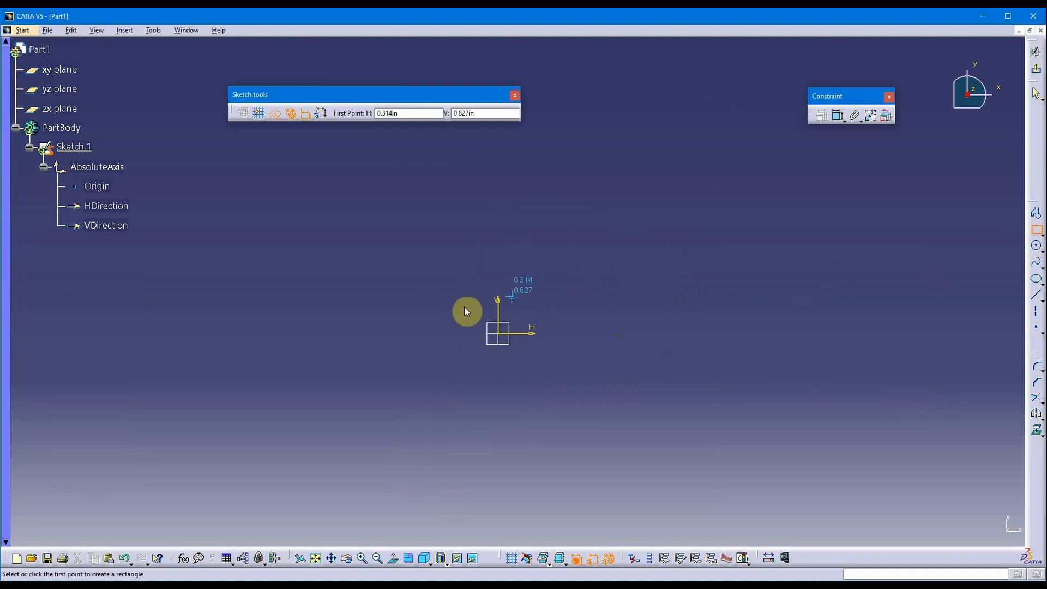
left_click(396, 244)
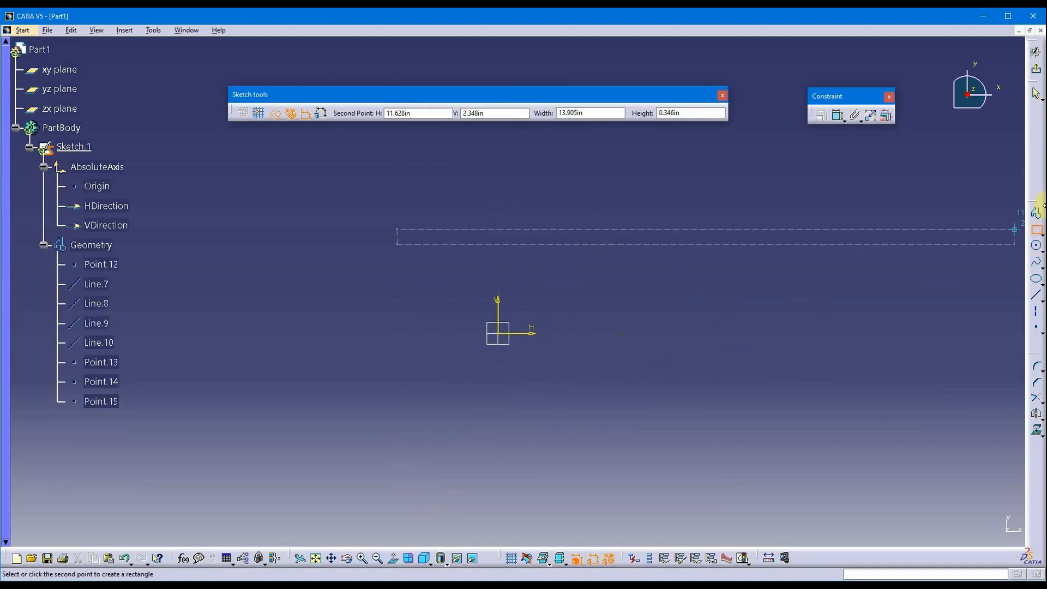
left_click(1037, 229)
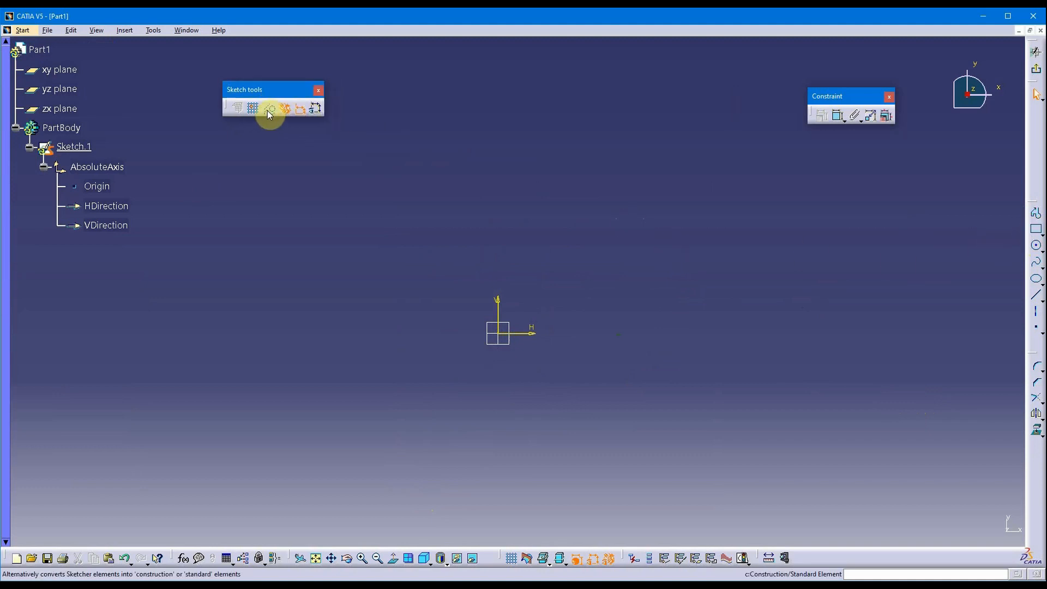
left_click(1036, 229)
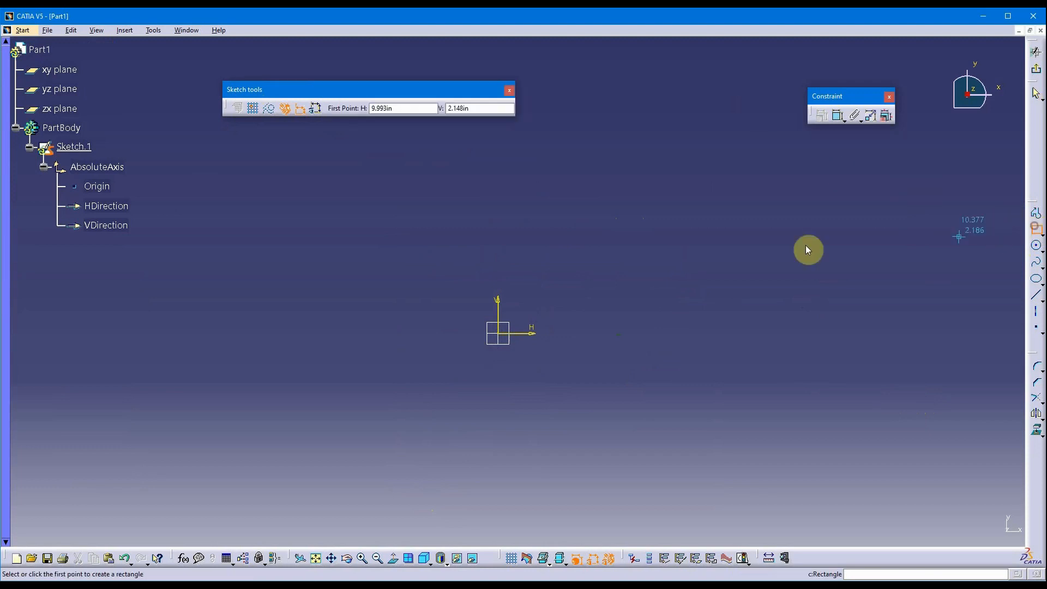
left_click(381, 215)
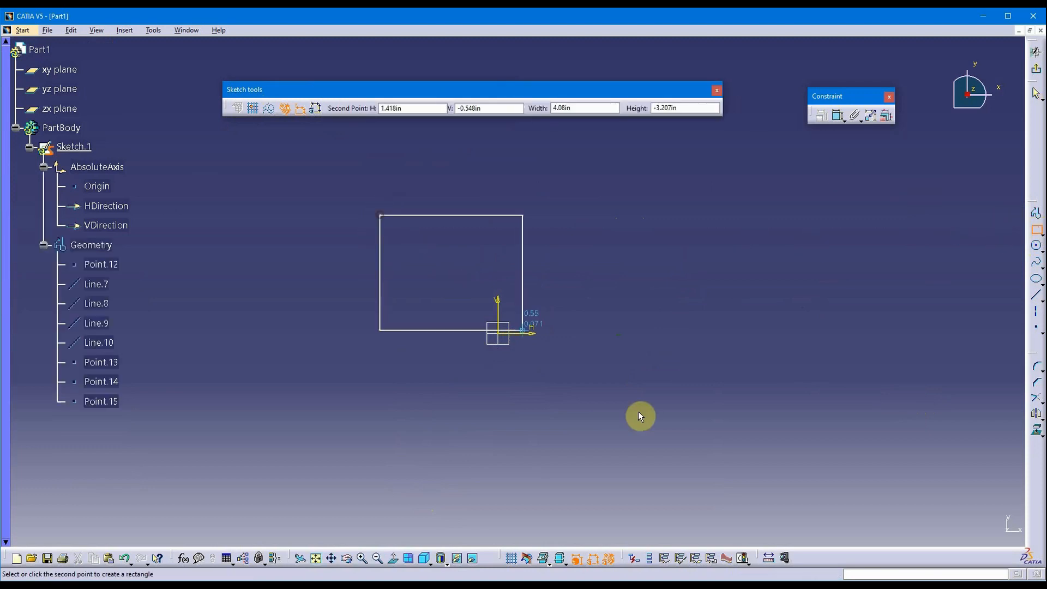
left_click(614, 435)
left_click(687, 354)
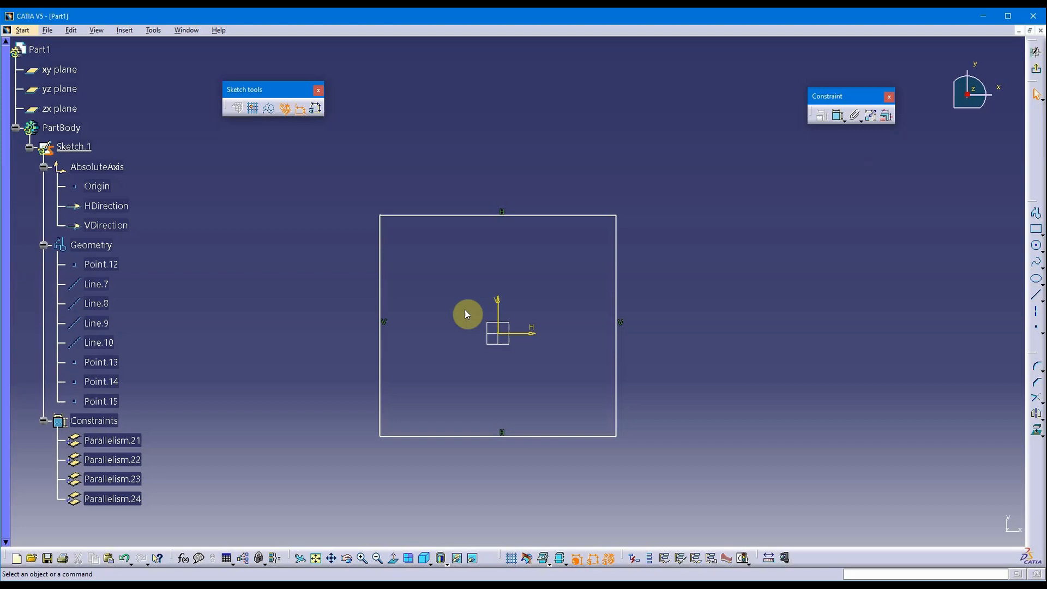
Make the left and right edges symmetric about the vertical axis (Symmetry.25).
left_click(381, 293)
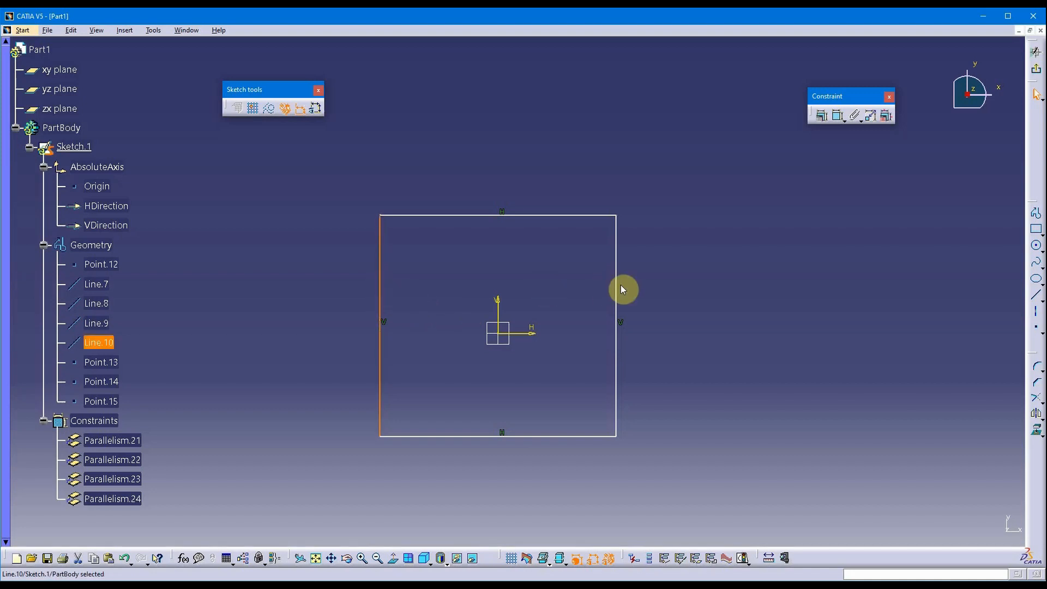
left_click(619, 287)
left_click(574, 287)
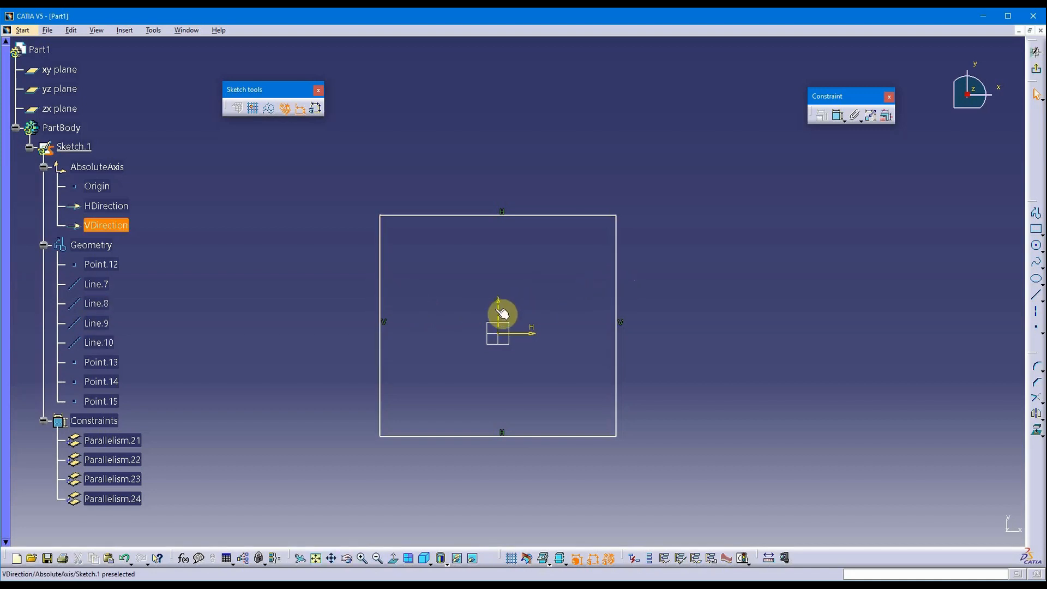
left_click(559, 216)
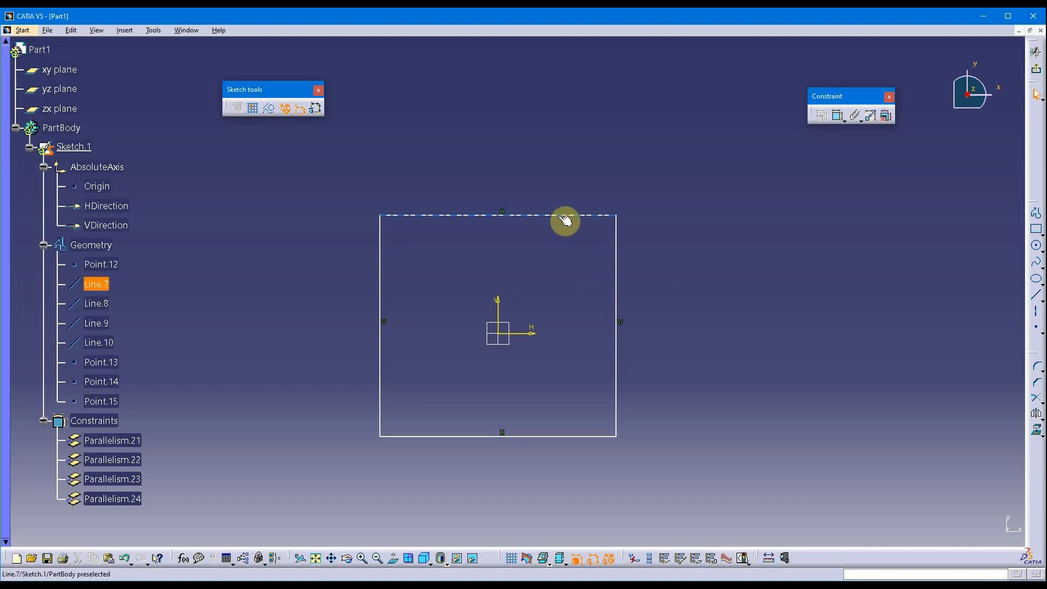
left_click(580, 437)
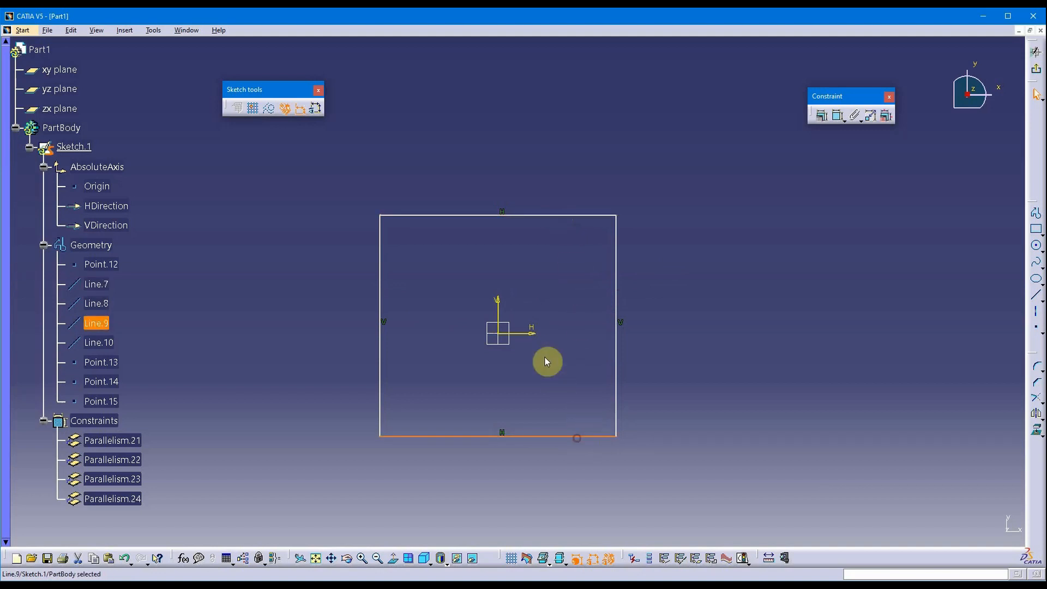
left_click(530, 333)
left_click(755, 270)
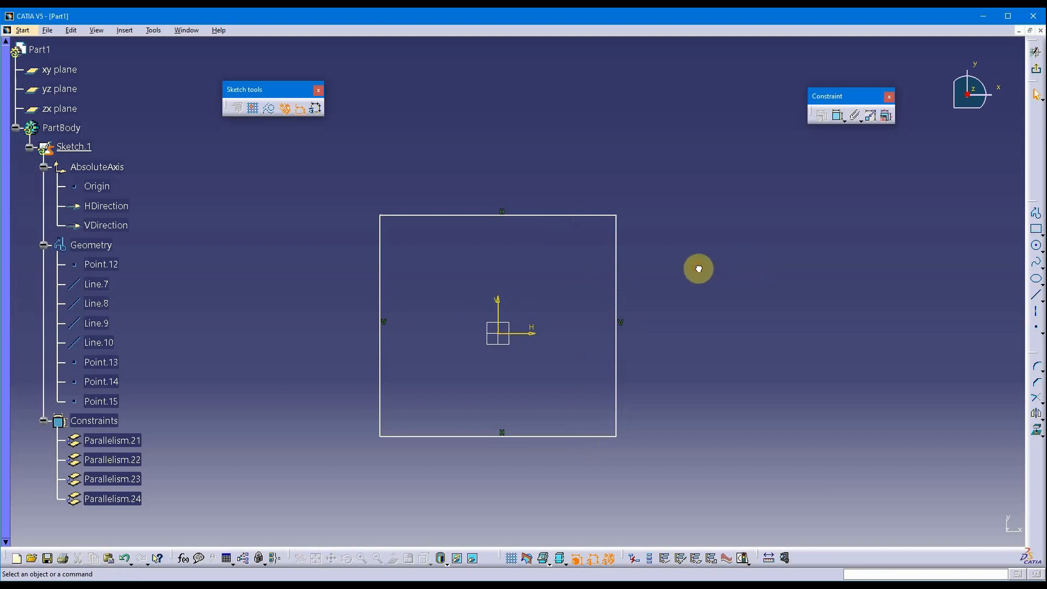
left_click(630, 274)
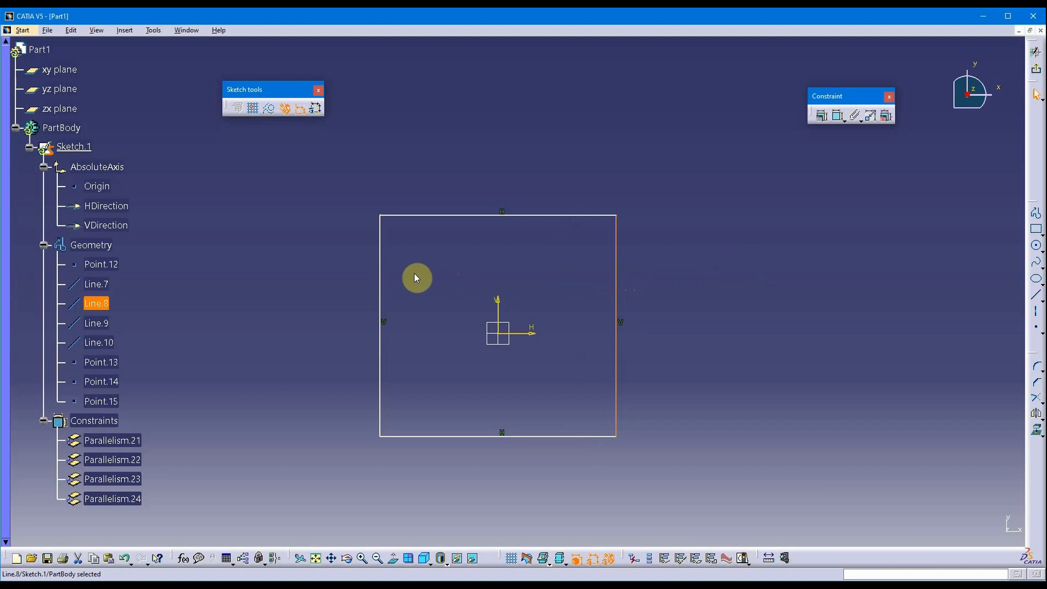
left_click(380, 275, "ctrl")
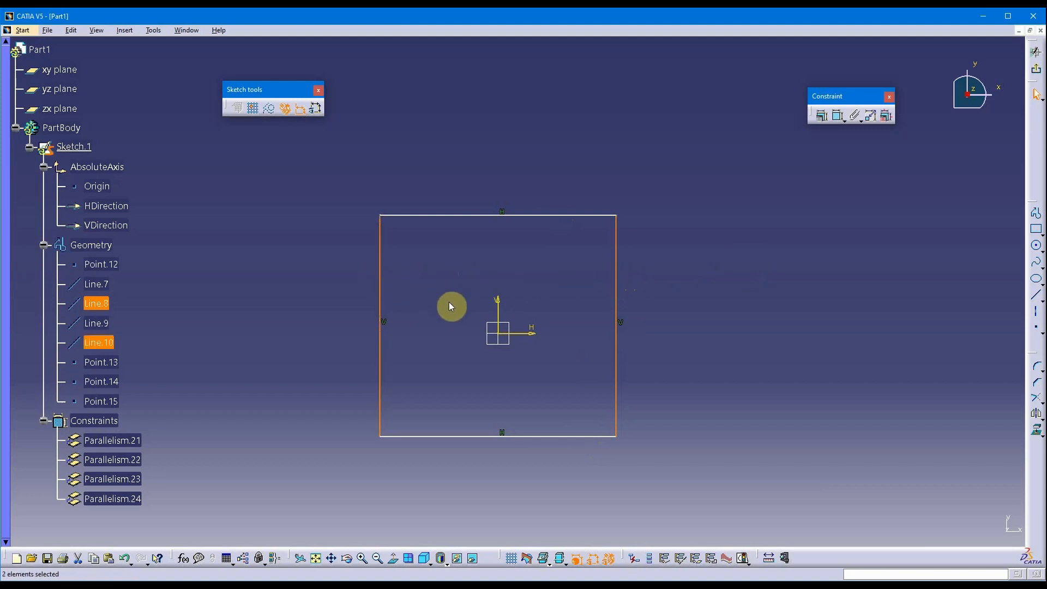
left_click(497, 308, "ctrl")
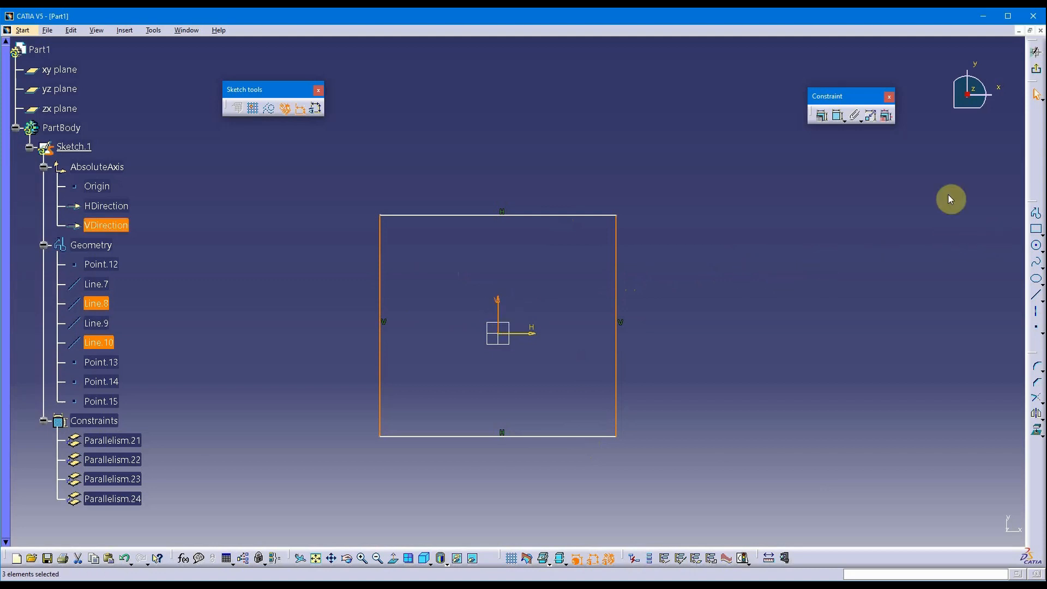
left_click(821, 118)
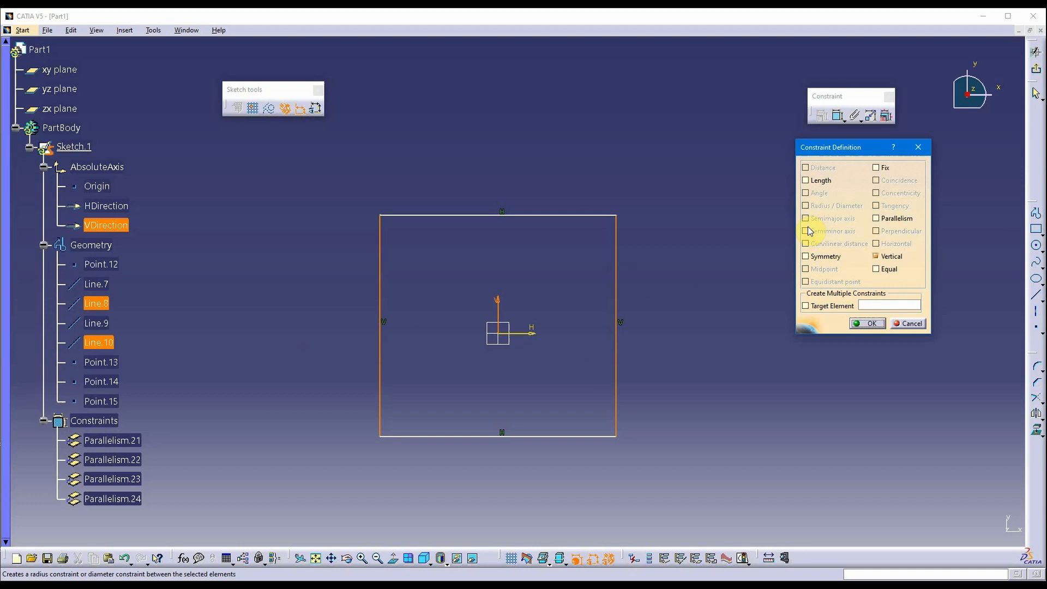
left_click(823, 259)
left_click(869, 324)
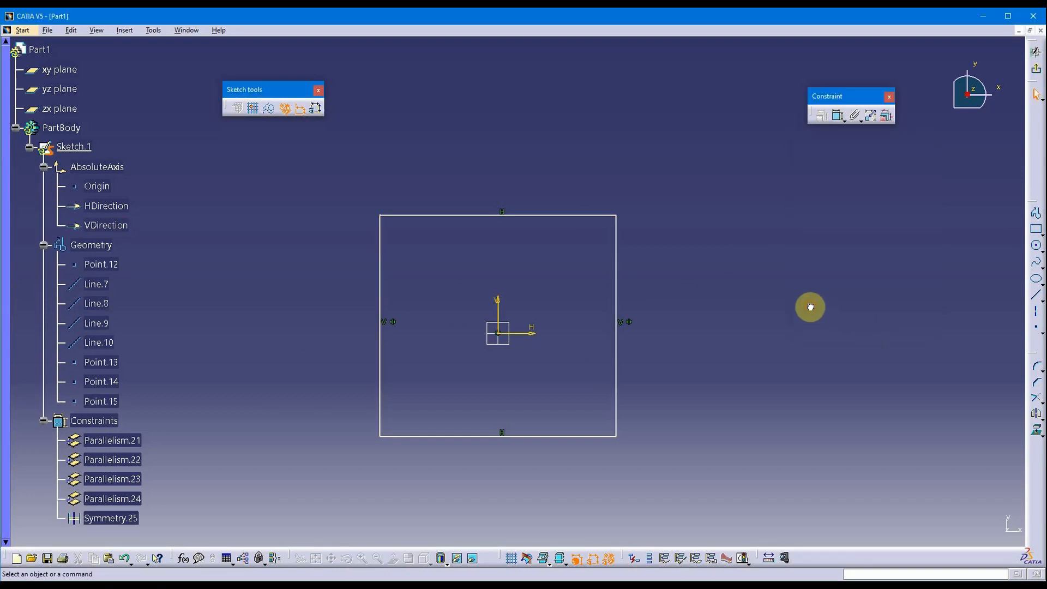
Make the top and bottom edges symmetric about the horizontal axis (Symmetry.26).
left_click(600, 215)
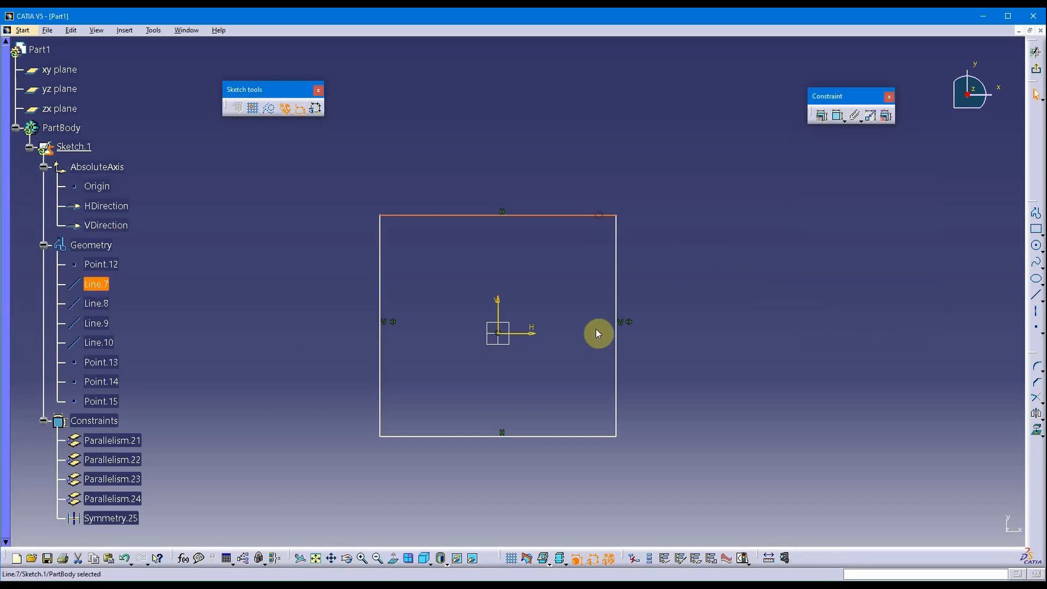
left_click(578, 435, "ctrl")
left_click(518, 332, "ctrl")
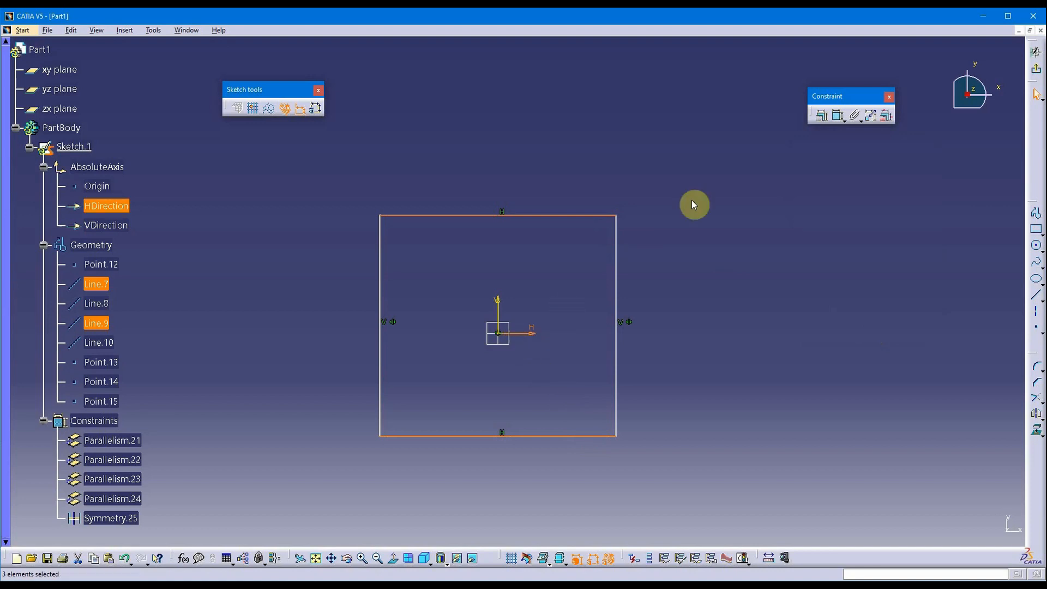
left_click(821, 115)
left_click(820, 255)
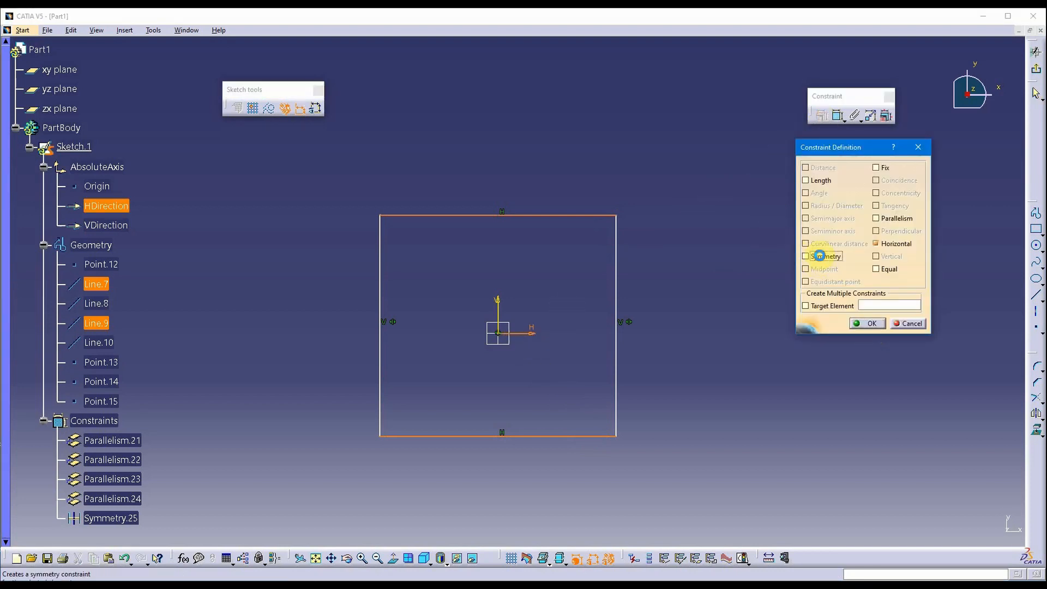
left_click(872, 323)
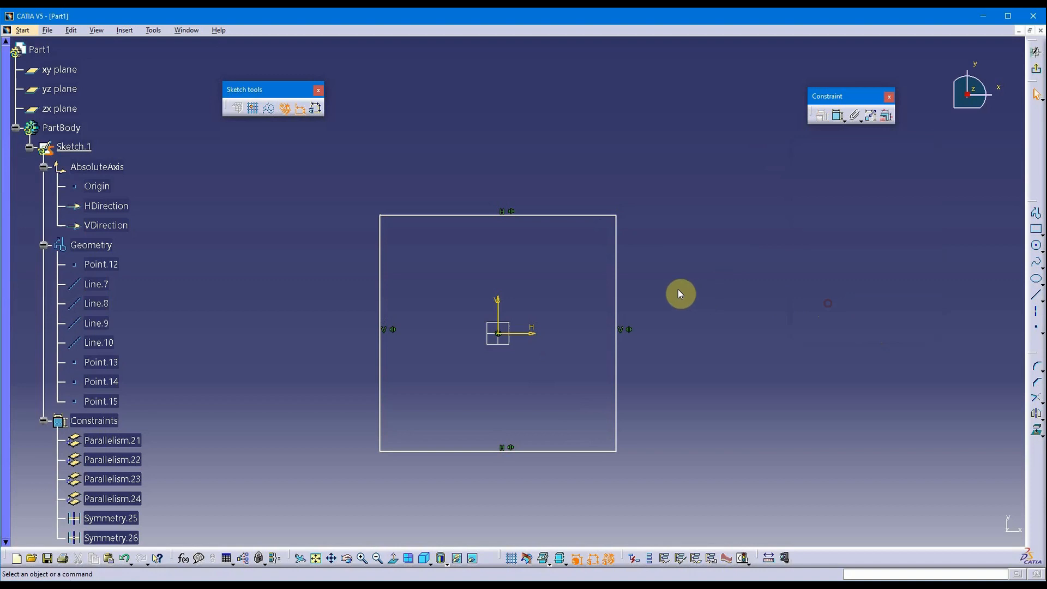
left_click_drag(618, 291, 647, 314)
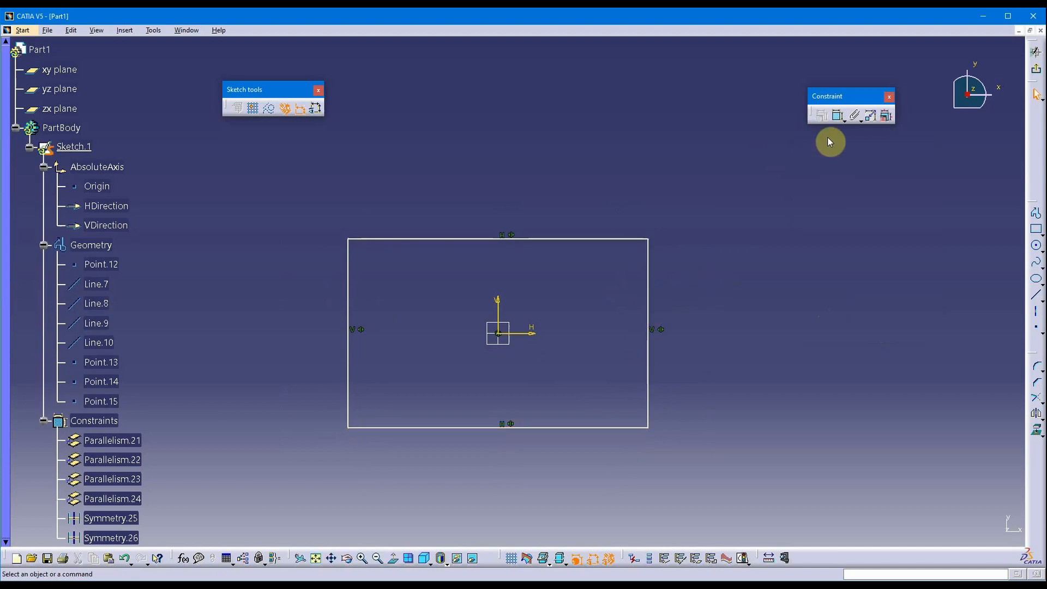
Dimension the top edge at 6.751 wide and the right edge at 4.253 high.
left_click(837, 115)
left_click(598, 239)
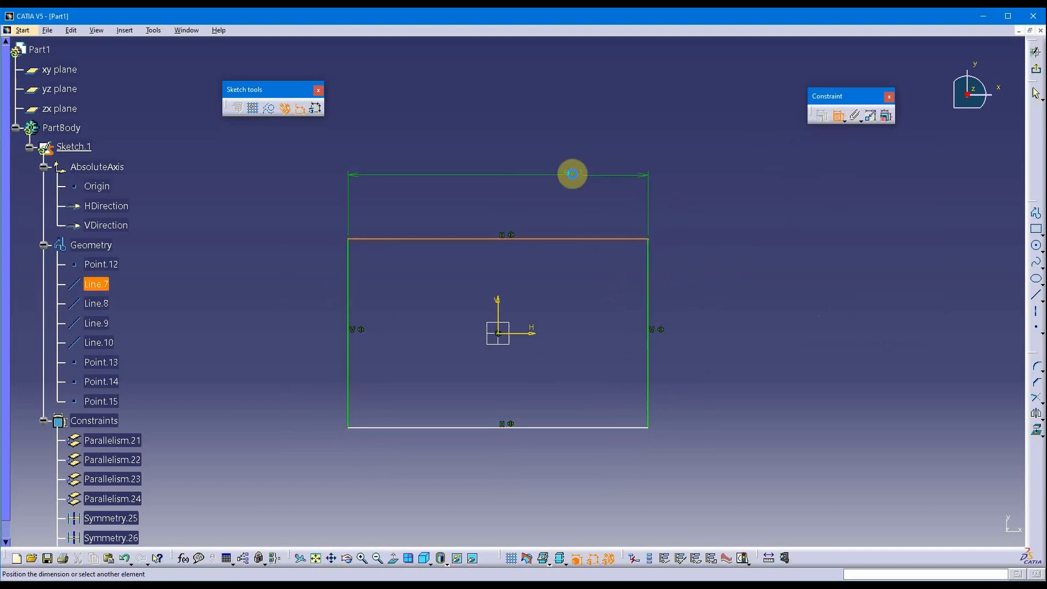
left_click(572, 173)
left_click(837, 115)
left_click(648, 299)
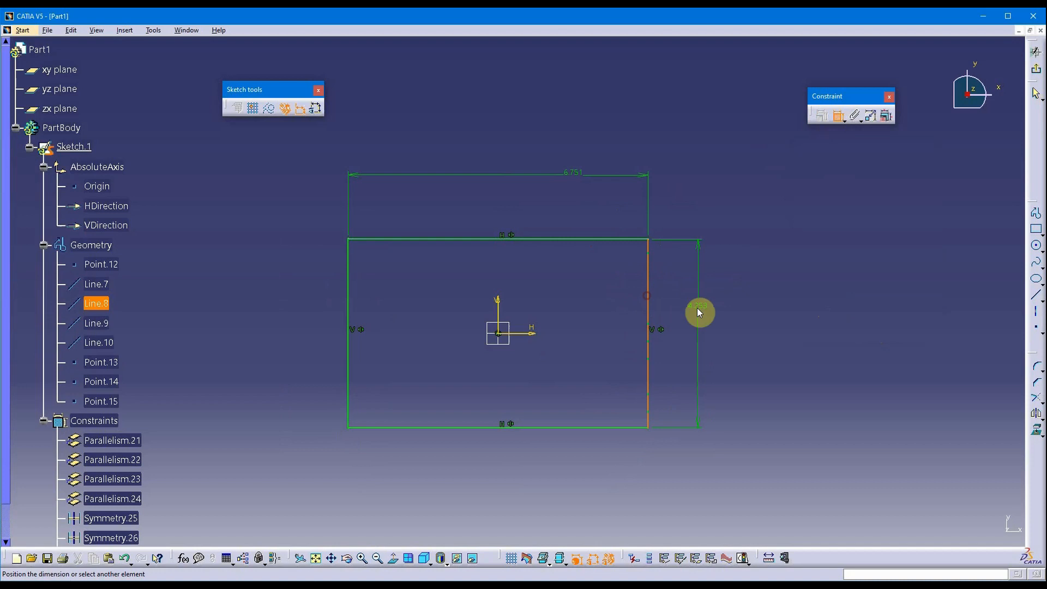
left_click(721, 322)
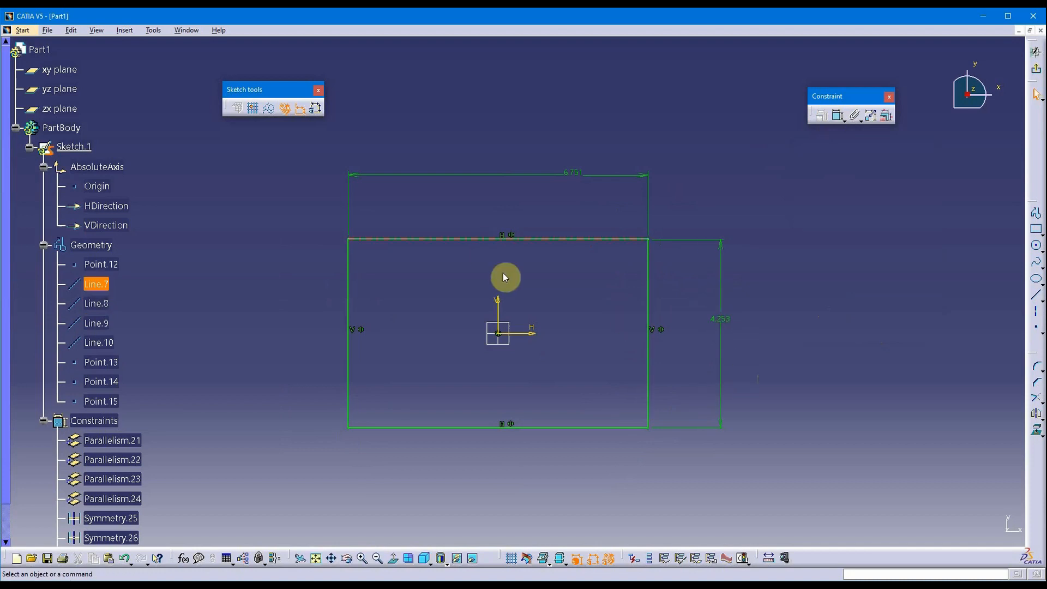
scroll(562, 338, "up", 1)
middle_click_drag(561, 338, 627, 324)
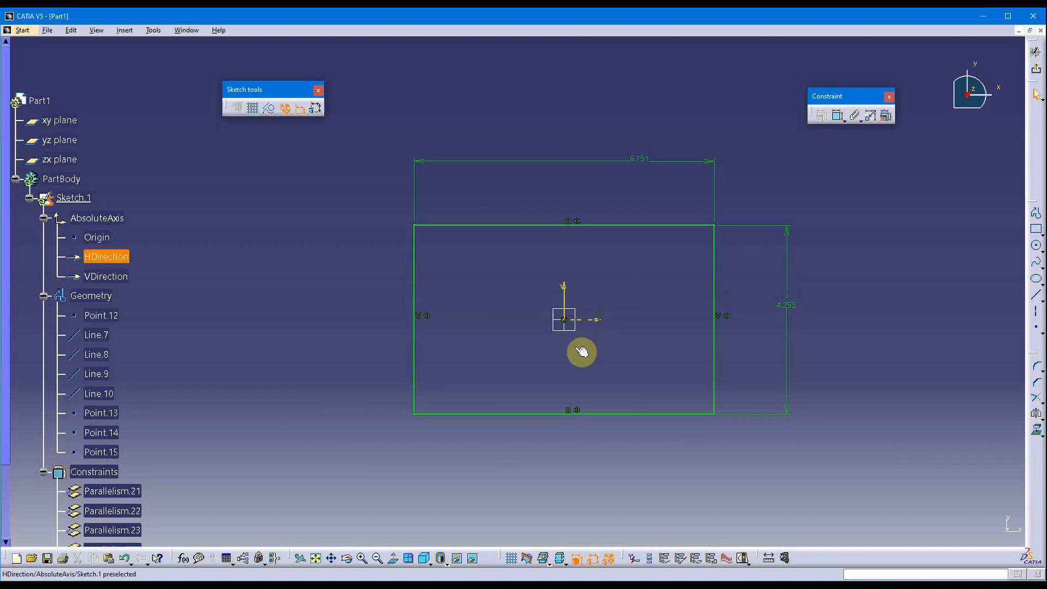
middle_click_drag(624, 308, 596, 304)
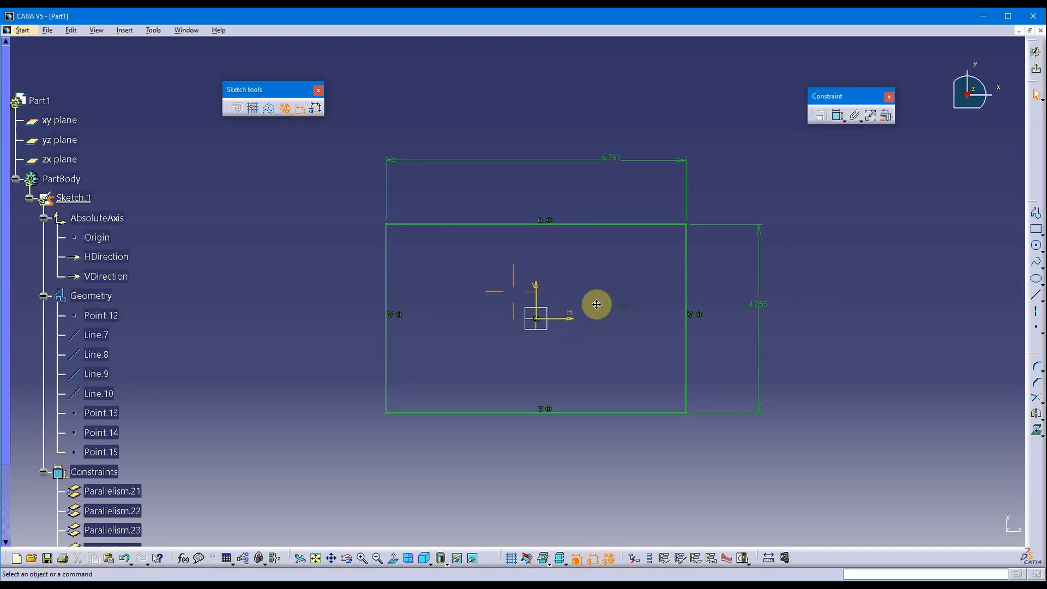
left_click_drag(286, 90, 238, 74)
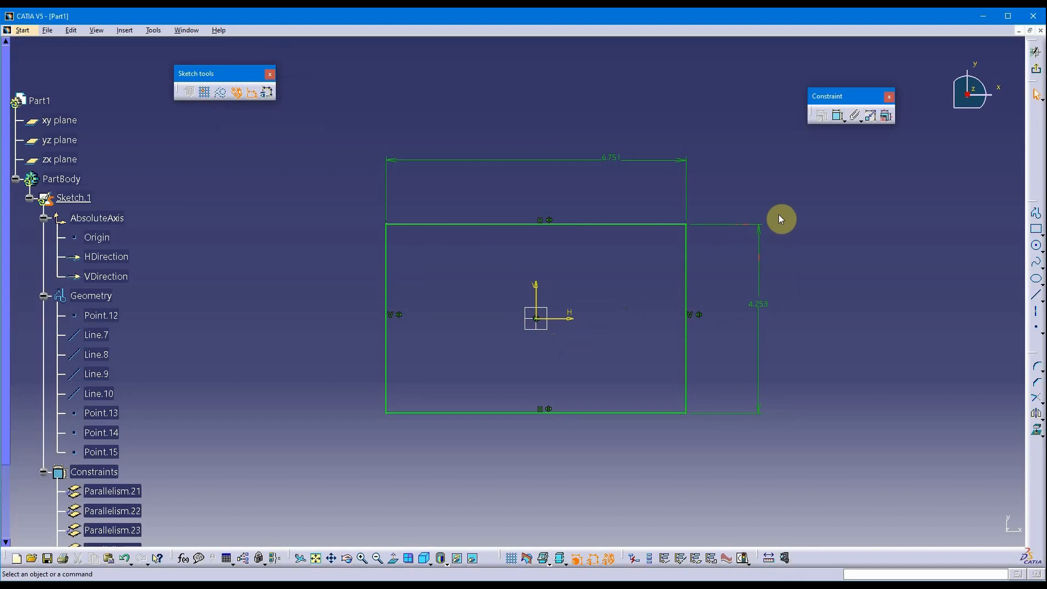
mouse_move(829, 262)
middle_mouse_down()
mouse_move(799, 262)
mouse_move(803, 277)
middle_mouse_up()
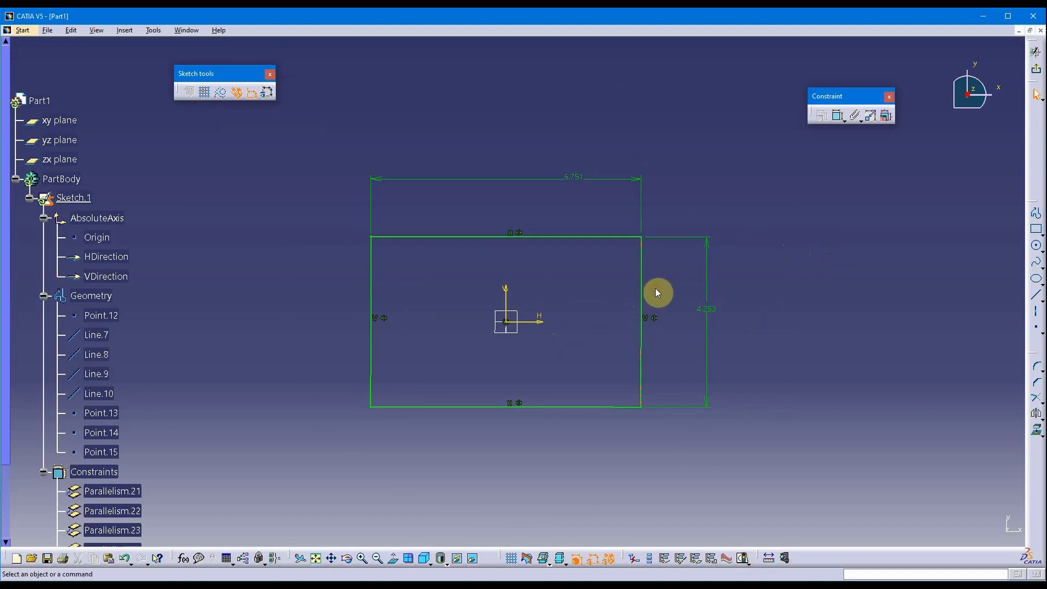
Delete the 4.253 height dimension so the rectangle can stretch freely.
left_click(707, 361)
key("Delete")
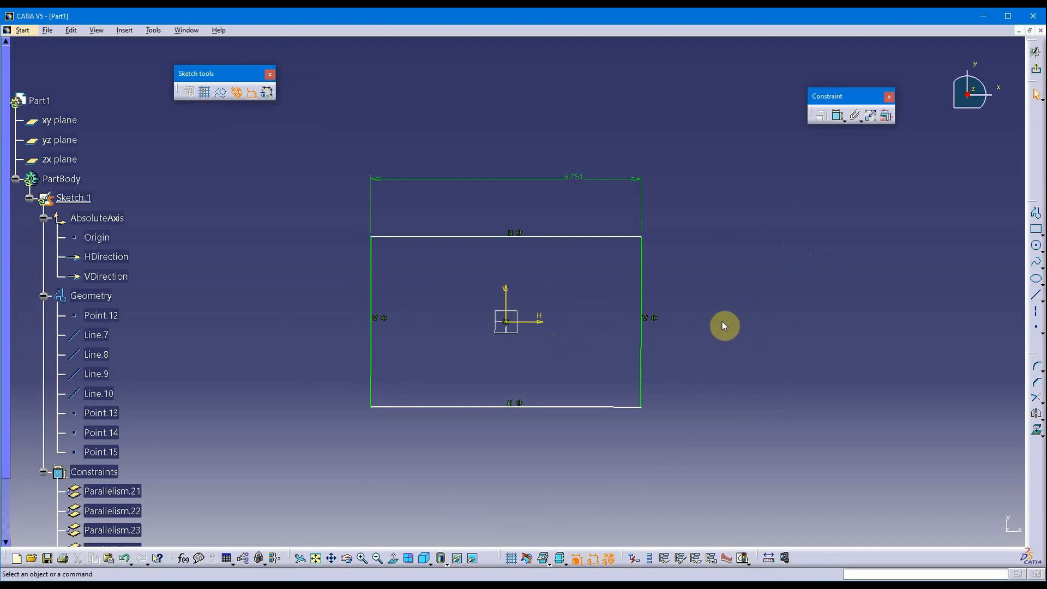
left_click(642, 350)
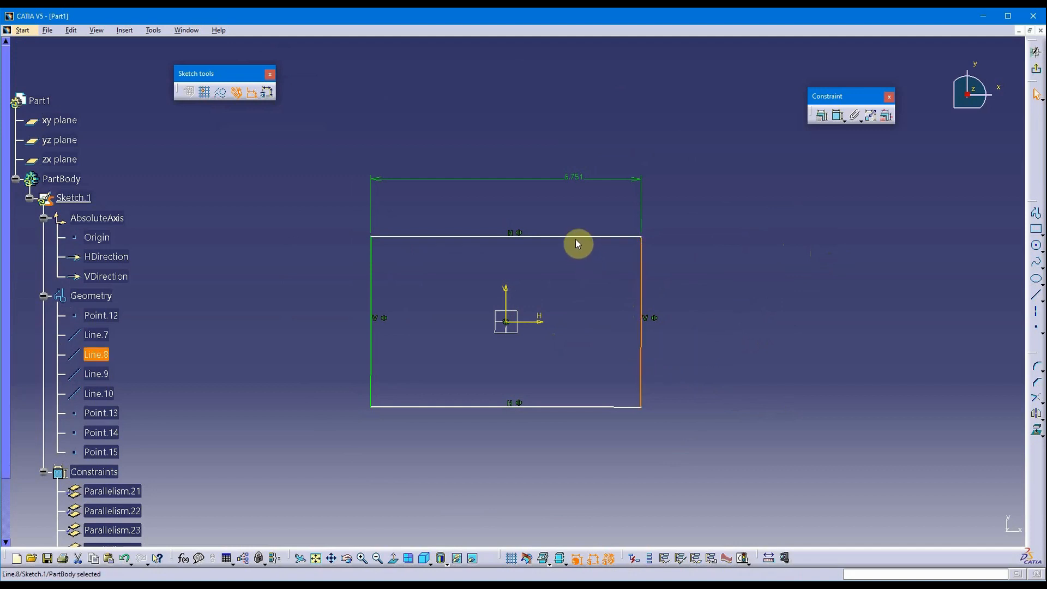
left_click(750, 211)
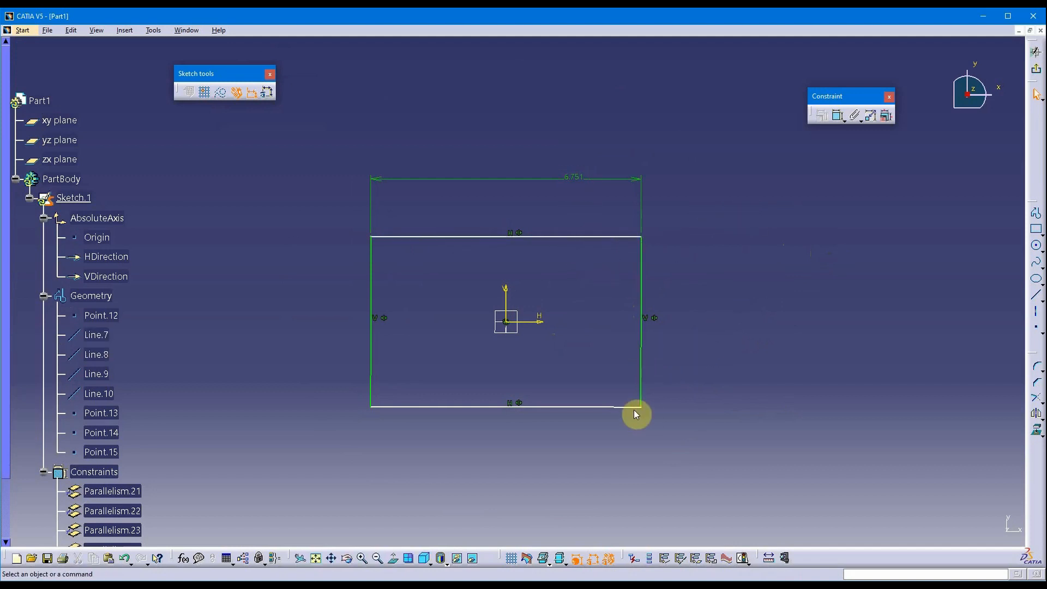
mouse_move(617, 408)
left_mouse_down()
mouse_move(626, 440)
mouse_move(627, 426)
left_mouse_up()
Constrain the top and right edges of the rectangle to equal length.
left_click(647, 347)
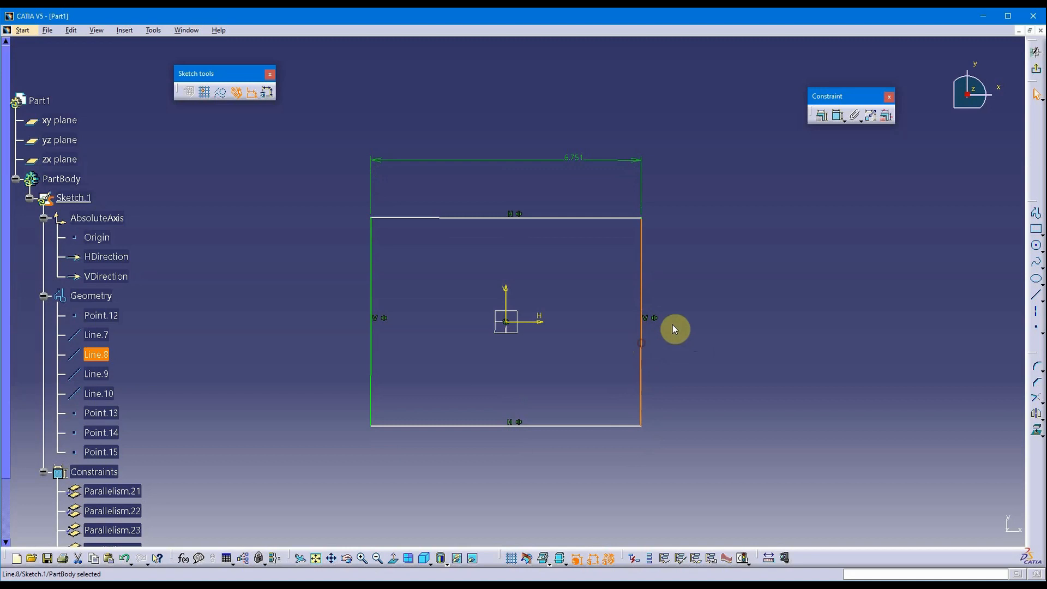
left_click(603, 218, "ctrl")
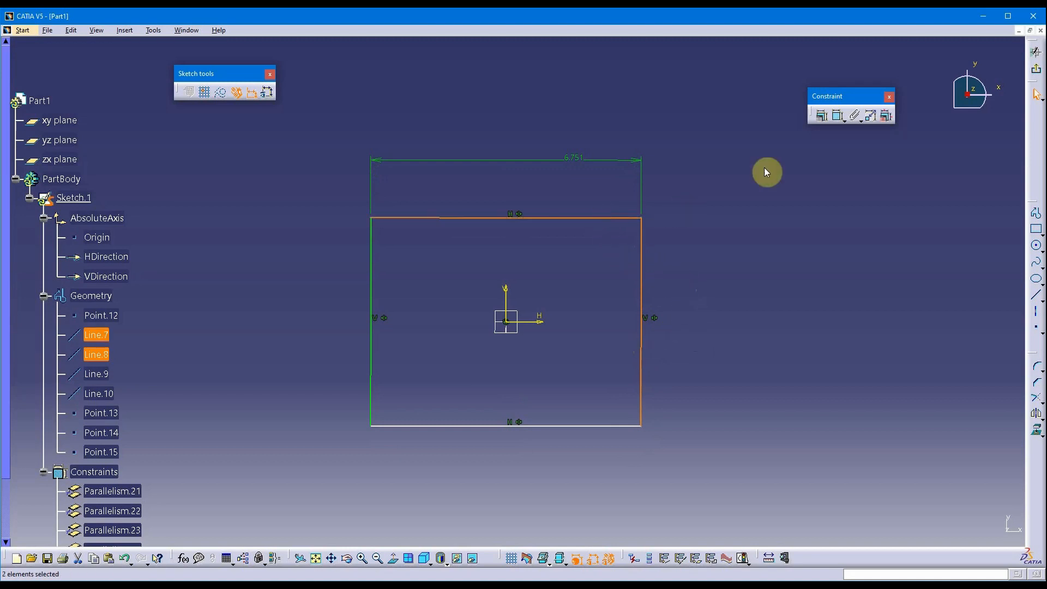
left_click(814, 116)
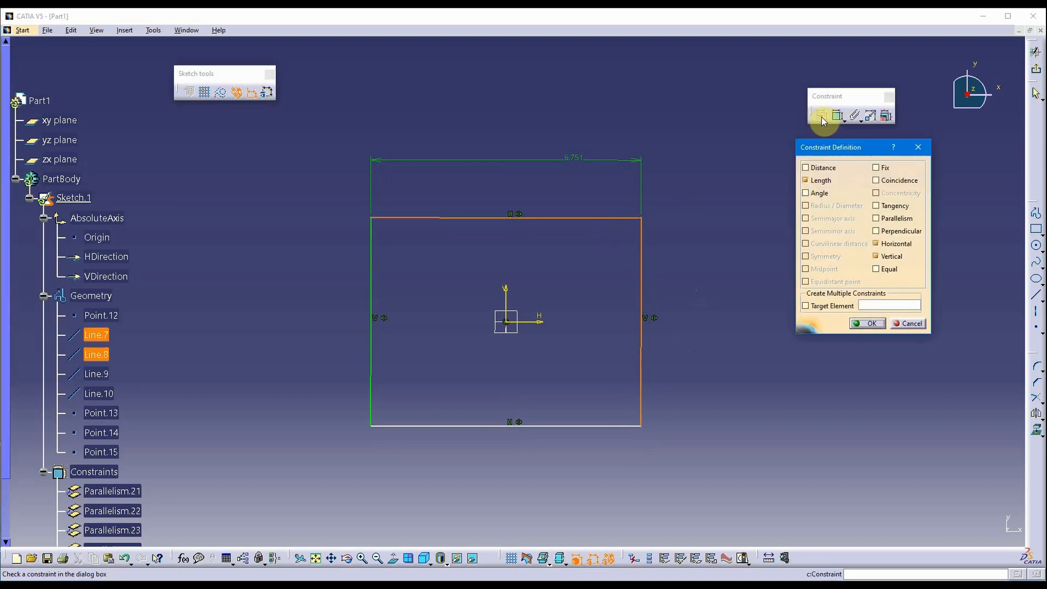
left_click(889, 270)
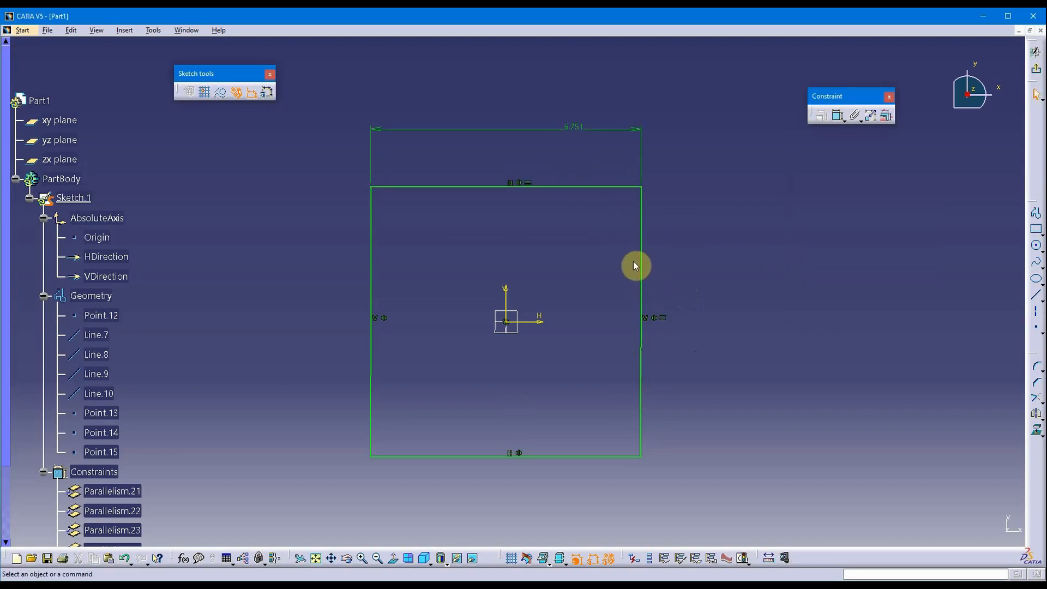
Change the width dimension from 6.751 to 7.
double_click(567, 137)
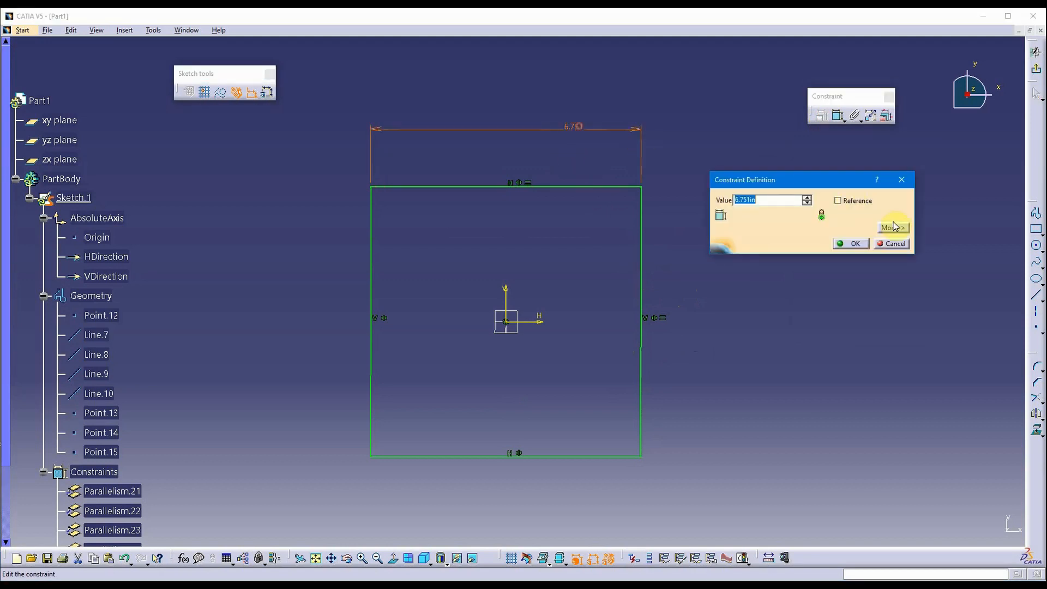
type("7")
key("Return")
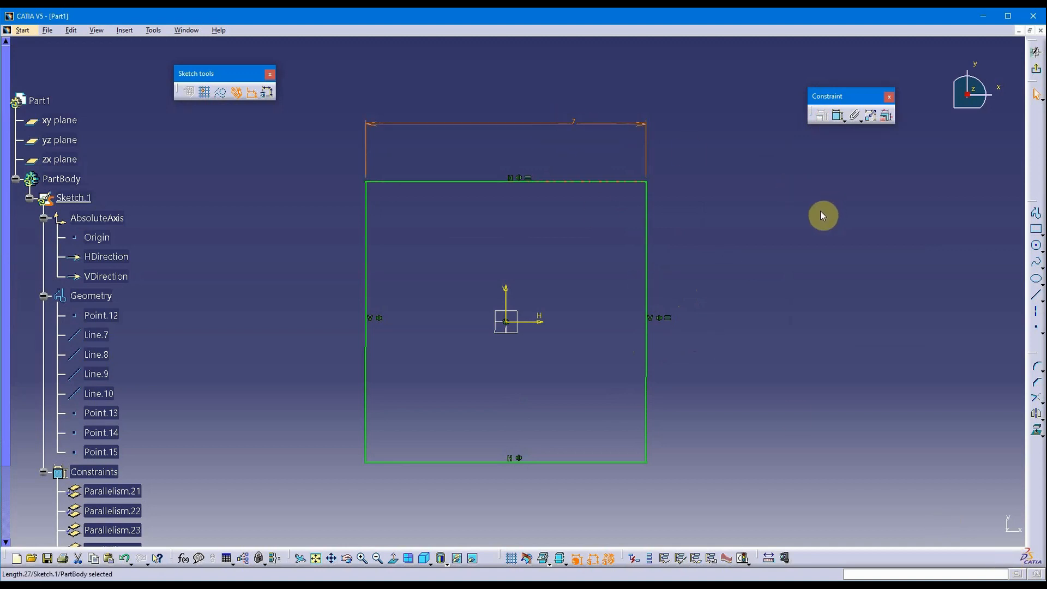
Leave the sketcher and pad Sketch.1's 7-inch square into Pad.1.
left_click(1035, 68)
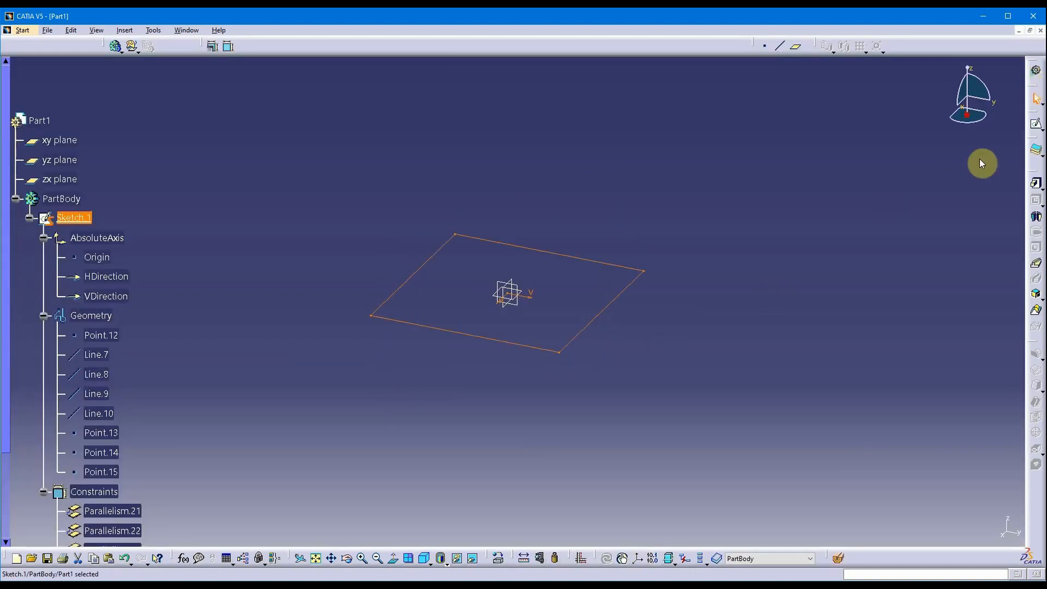
left_click(1035, 197)
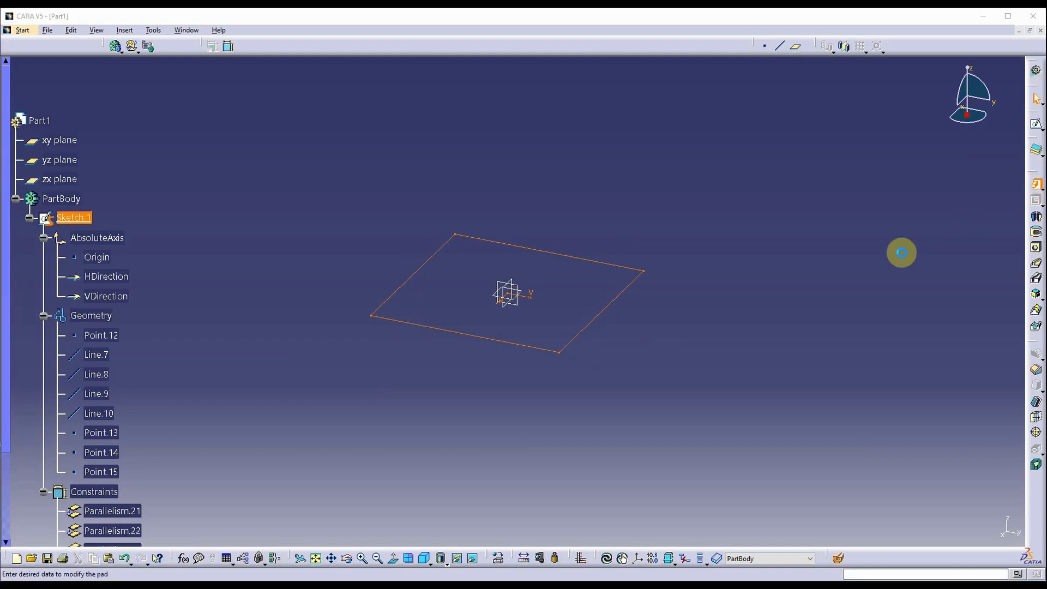
left_click(741, 317)
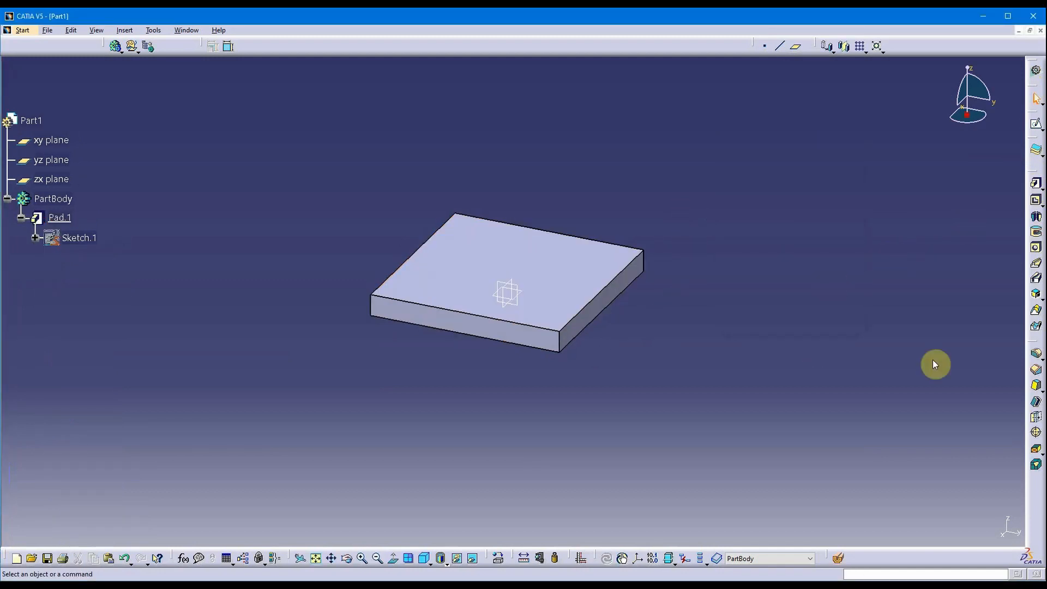